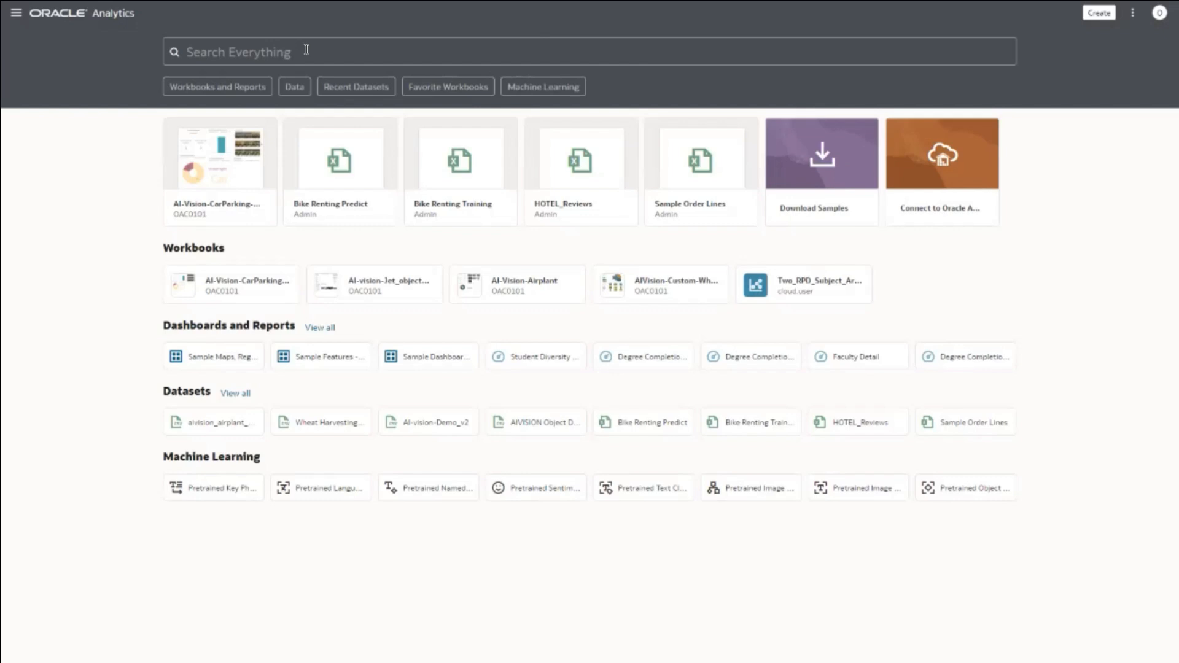
pyautogui.click(306, 49)
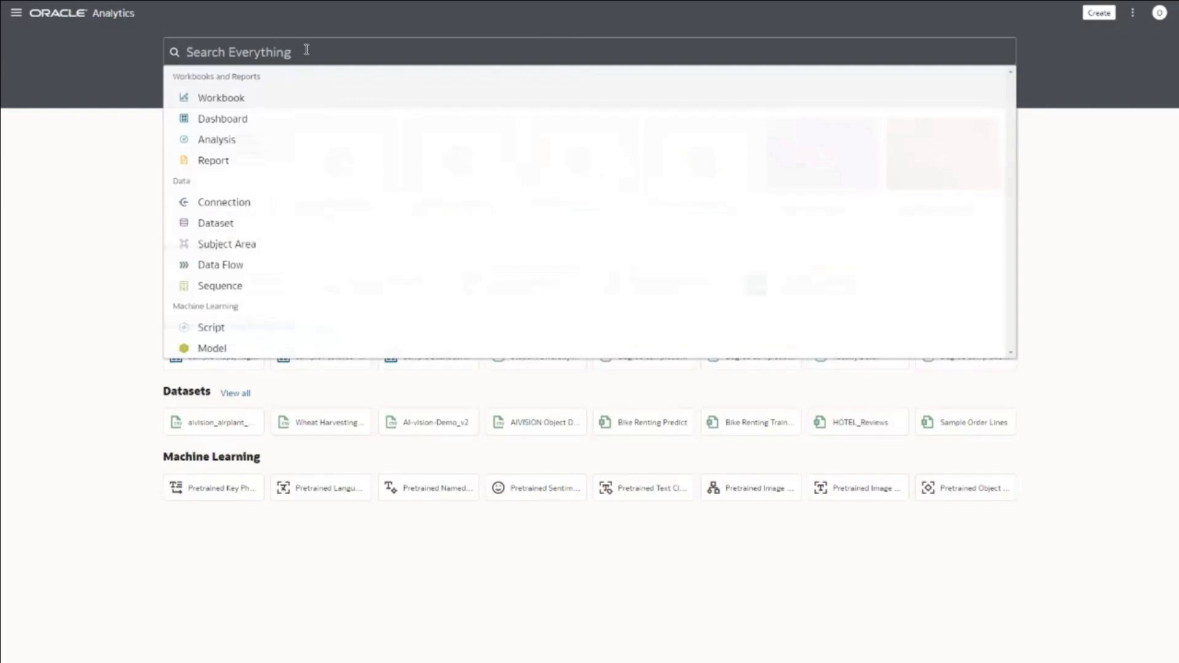
pyautogui.click(115, 151)
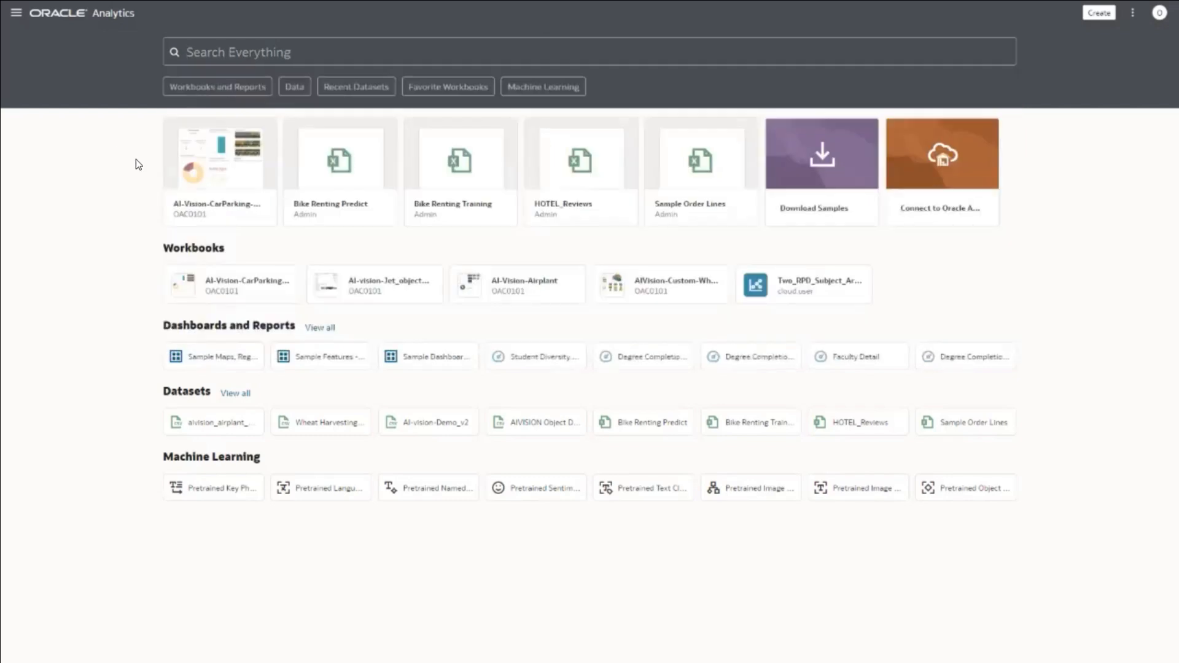
pyautogui.click(1089, 13)
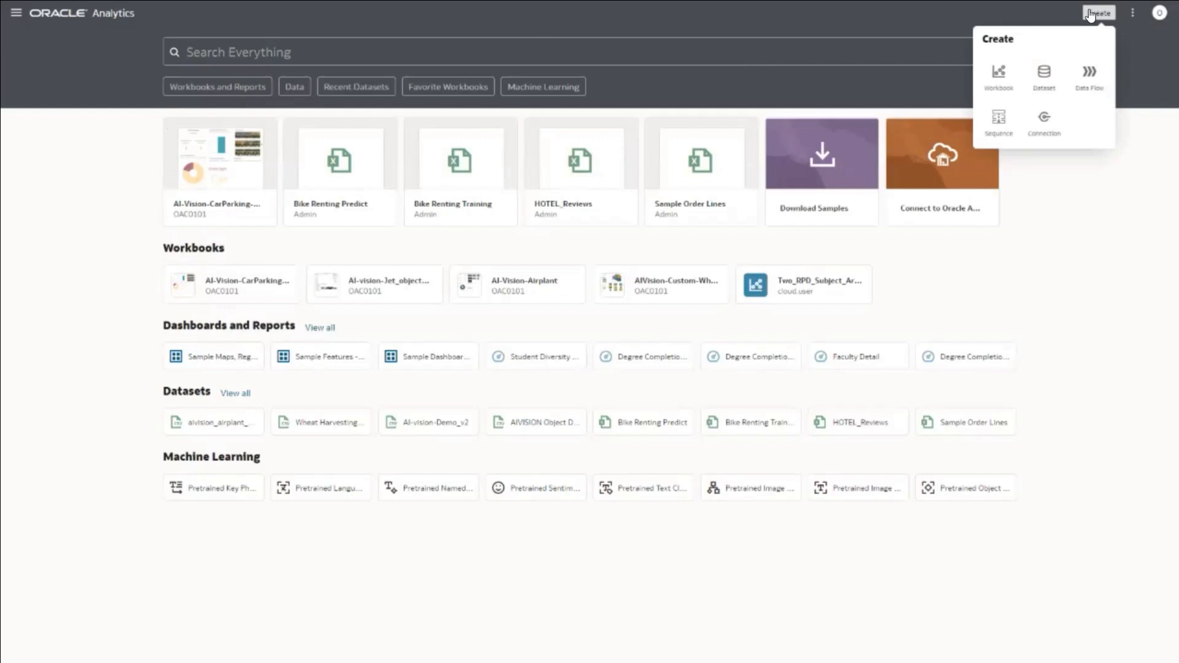
pyautogui.click(1046, 119)
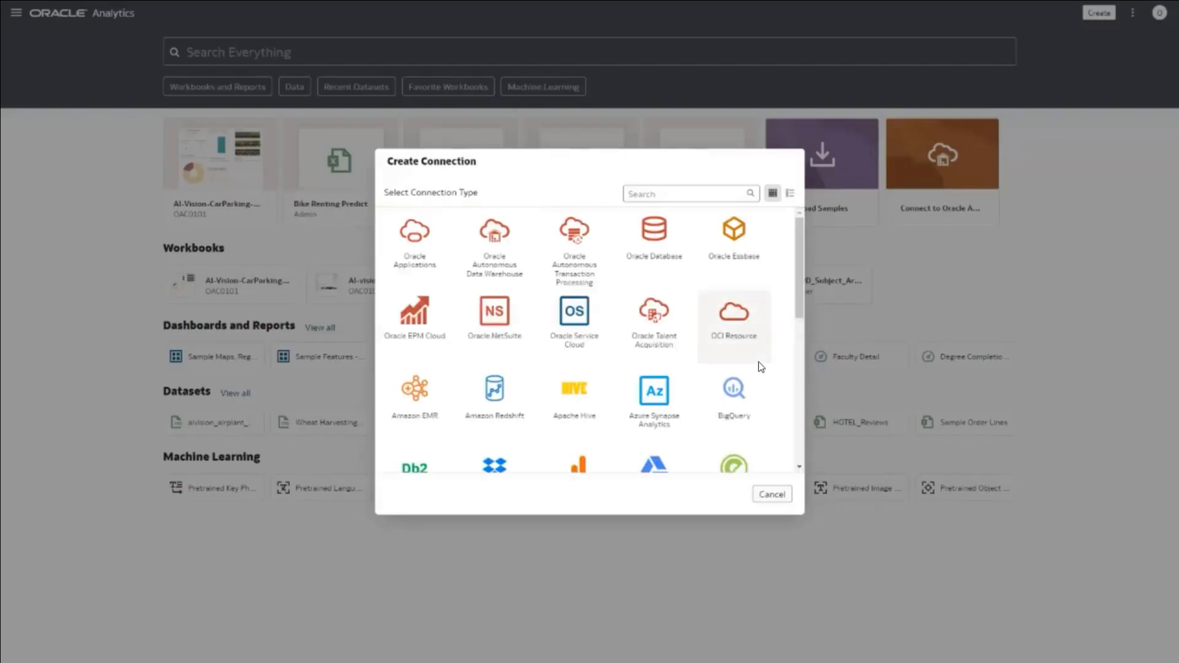
pyautogui.scroll(-4, 758, 362)
pyautogui.scroll(-2, 758, 367)
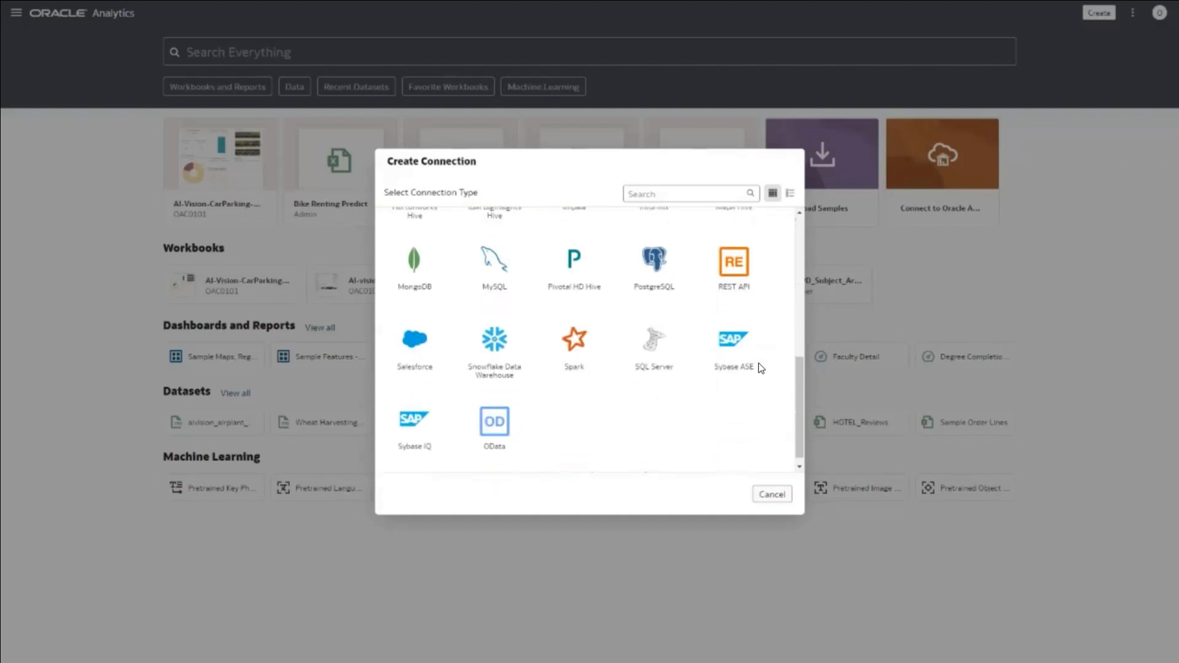
pyautogui.click(759, 496)
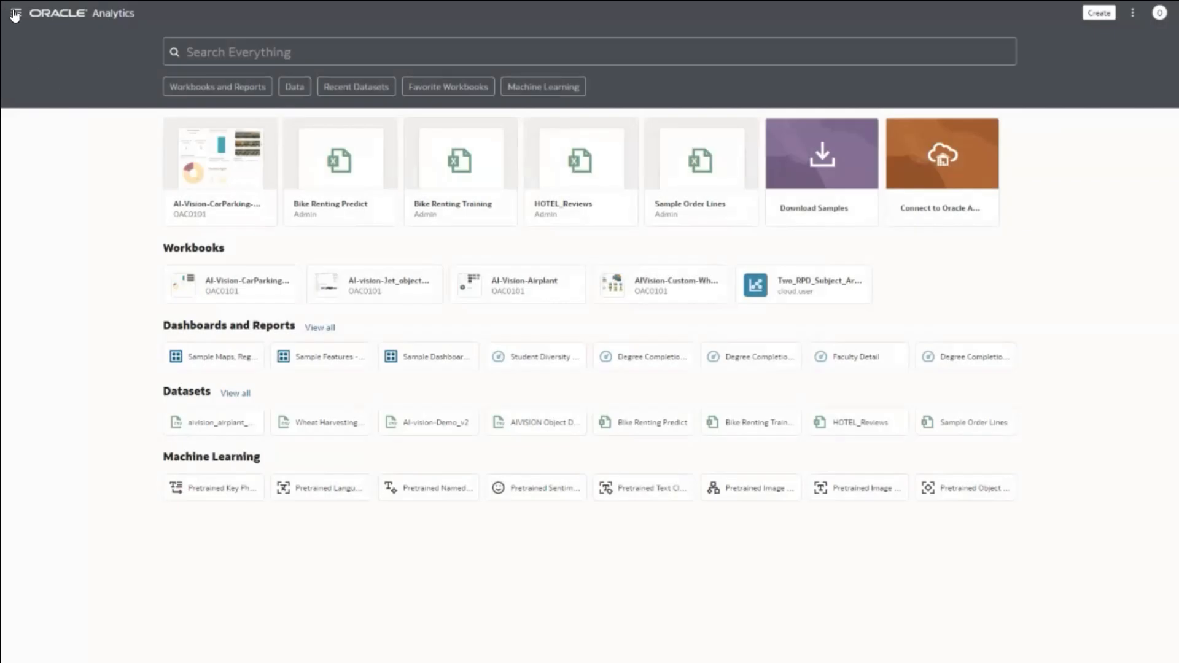
pyautogui.click(15, 15)
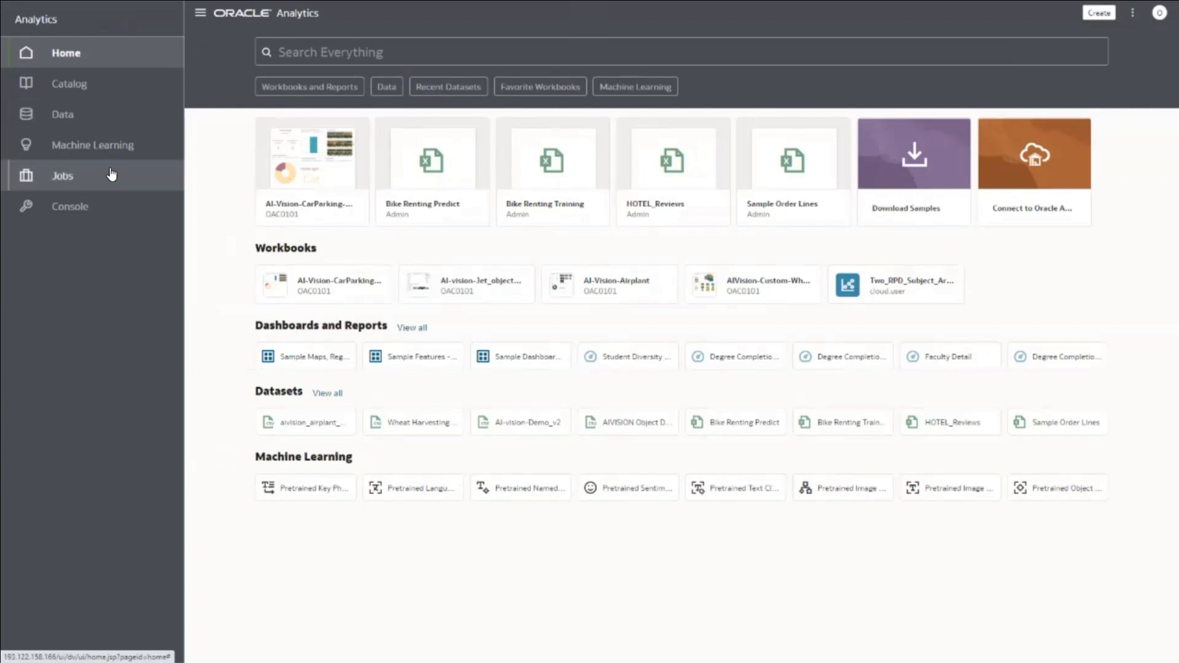
pyautogui.click(195, 20)
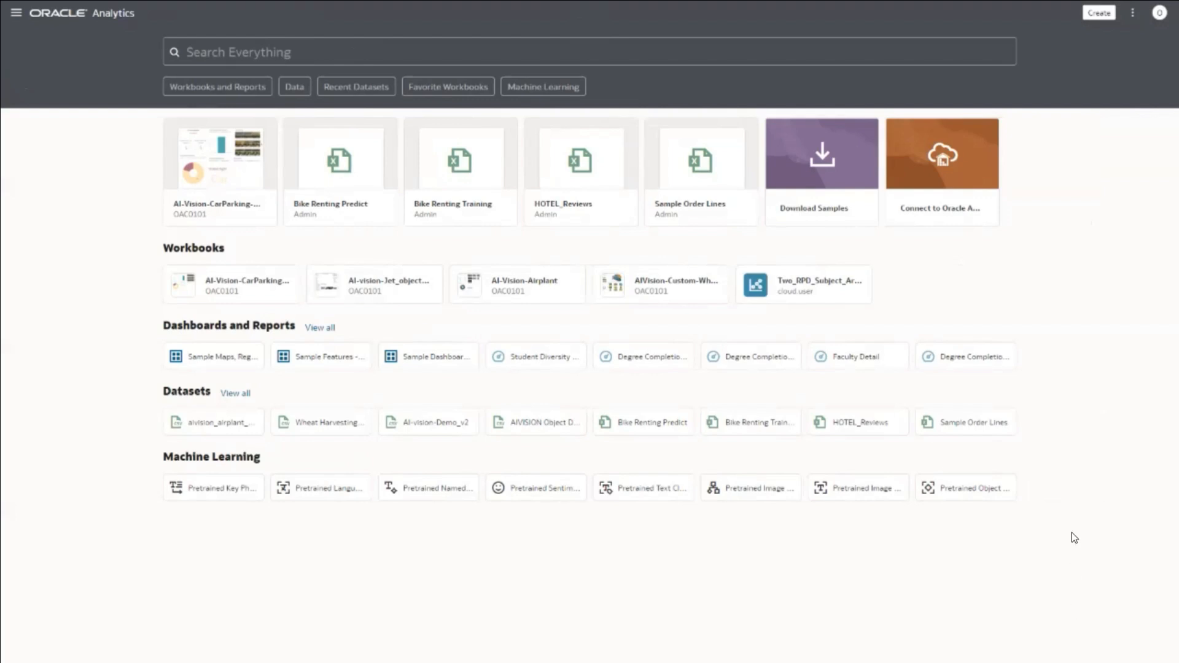
# Step: Duplicate the Sample Order Lines dataset as Sample Order Lines-Copy and open the copy in a new workbook
pyautogui.moveTo(961, 435)
pyautogui.moveTo(1016, 429)
pyautogui.click(1001, 423)
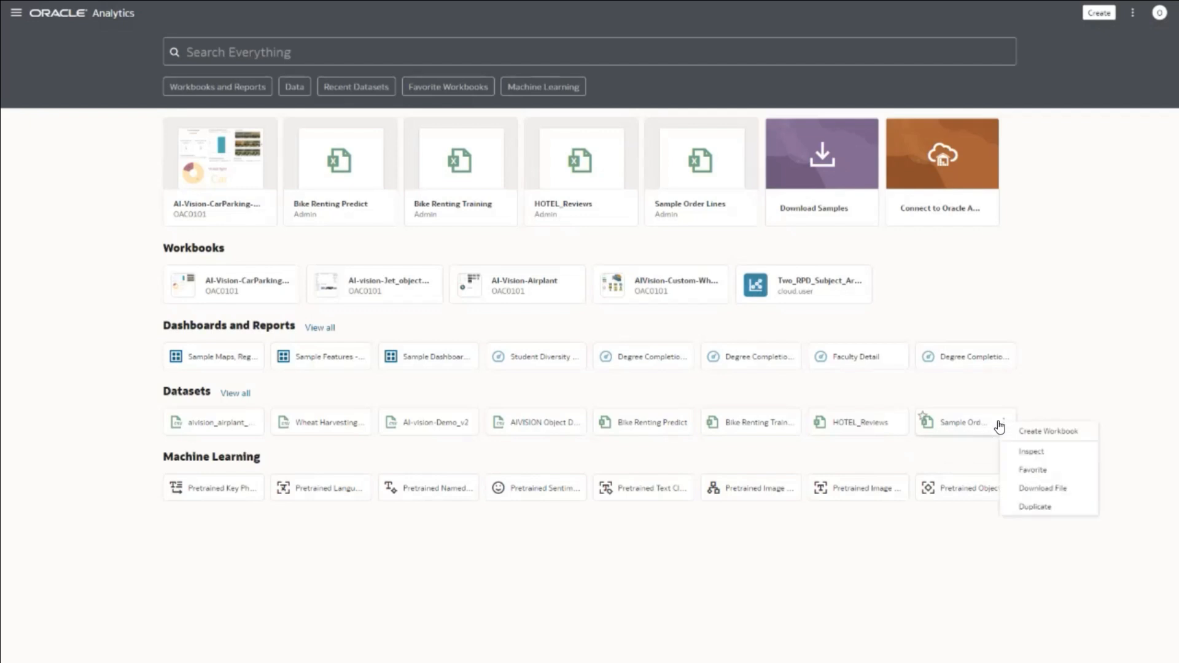
pyautogui.click(1036, 508)
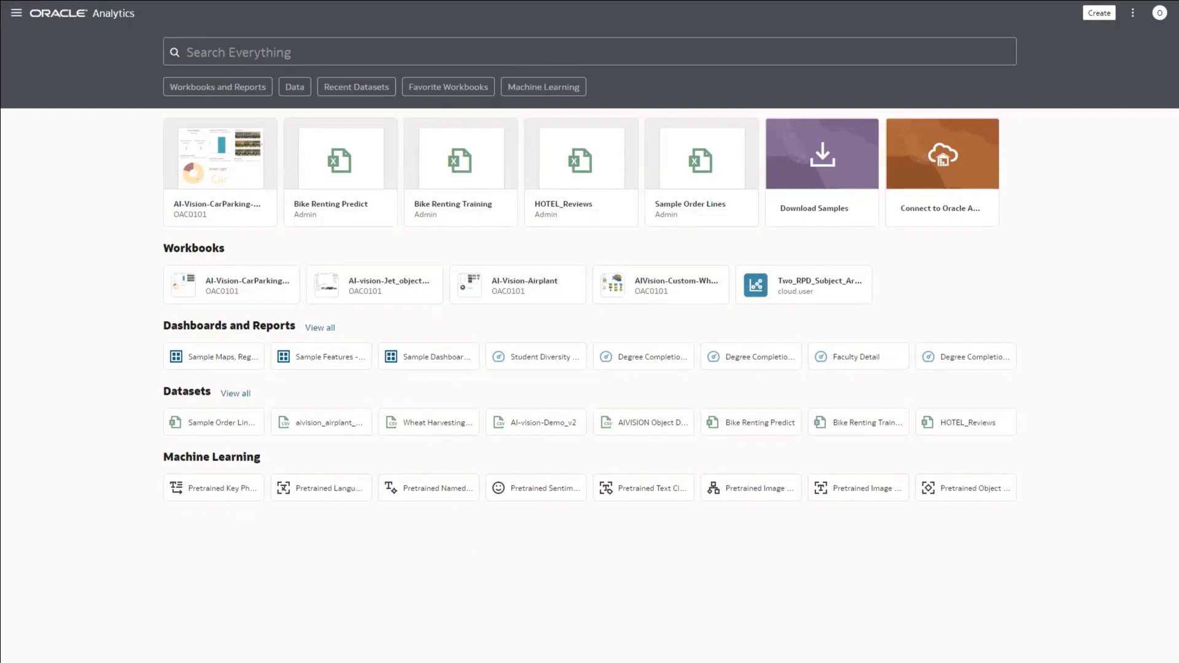
pyautogui.click(227, 423)
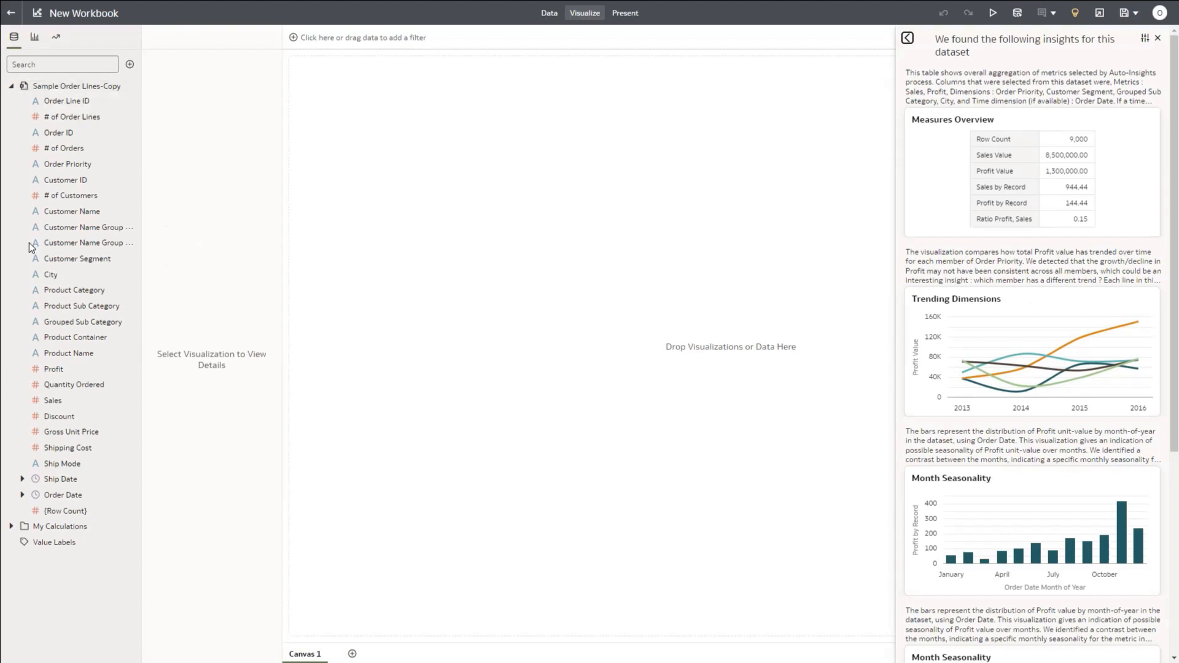
# Step: Browse the Visualizations and Analytics lists, then return to the Sample Order Lines-Copy field list
pyautogui.click(35, 38)
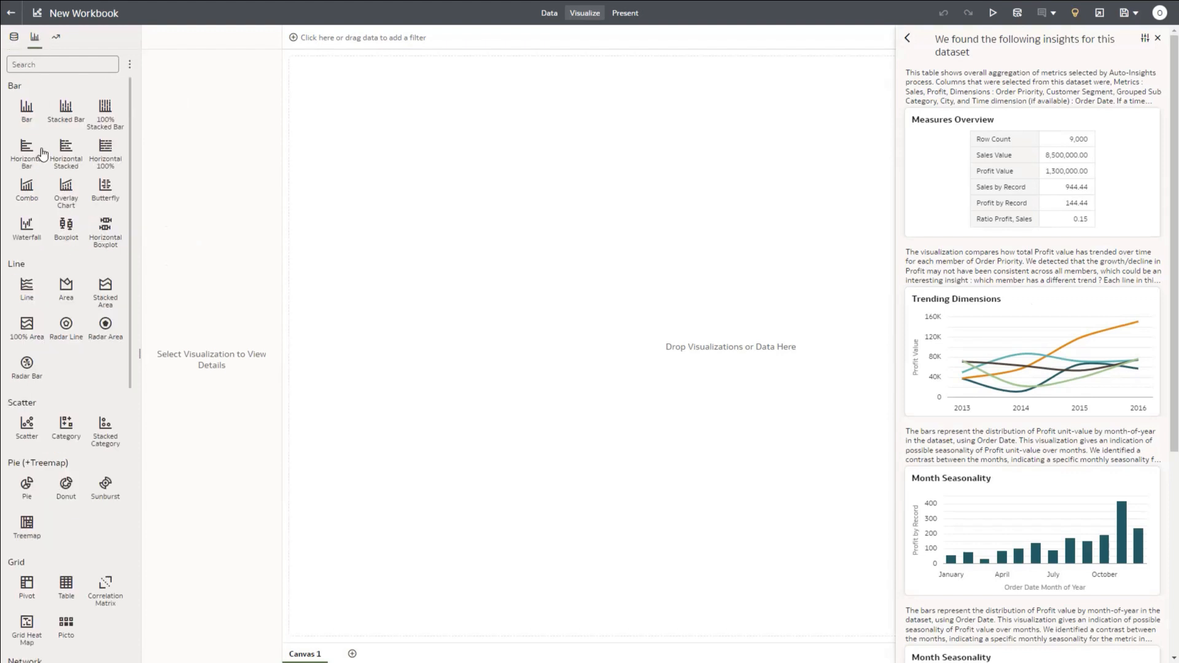
pyautogui.scroll(-5, 43, 199)
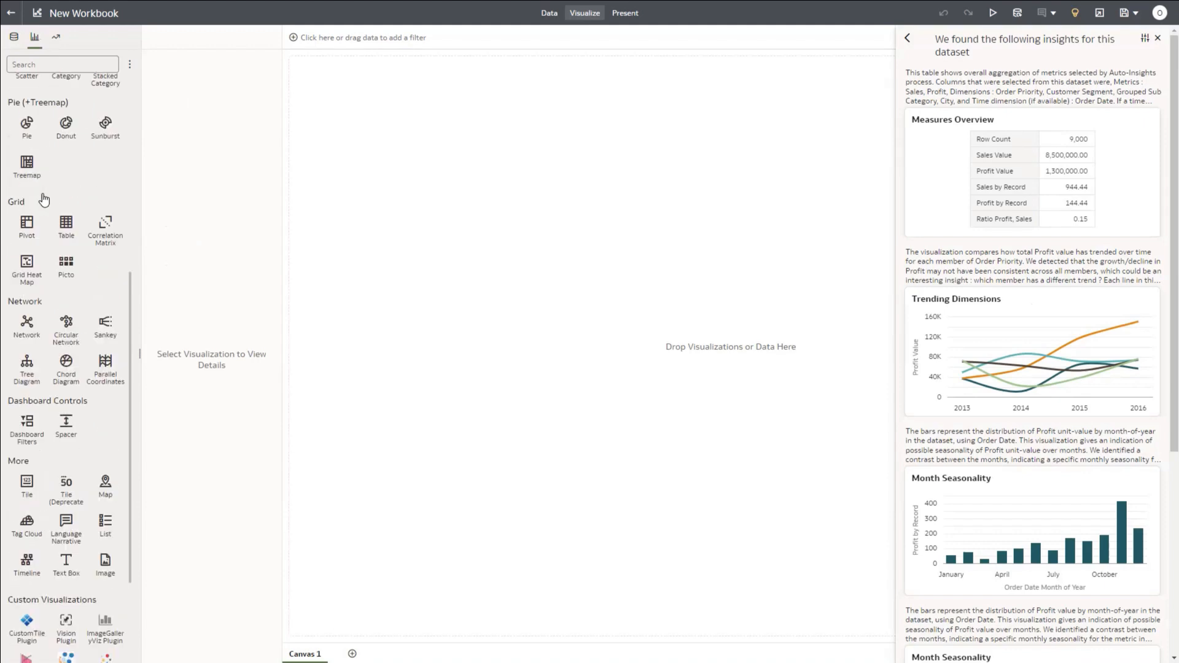
pyautogui.scroll(5, 43, 198)
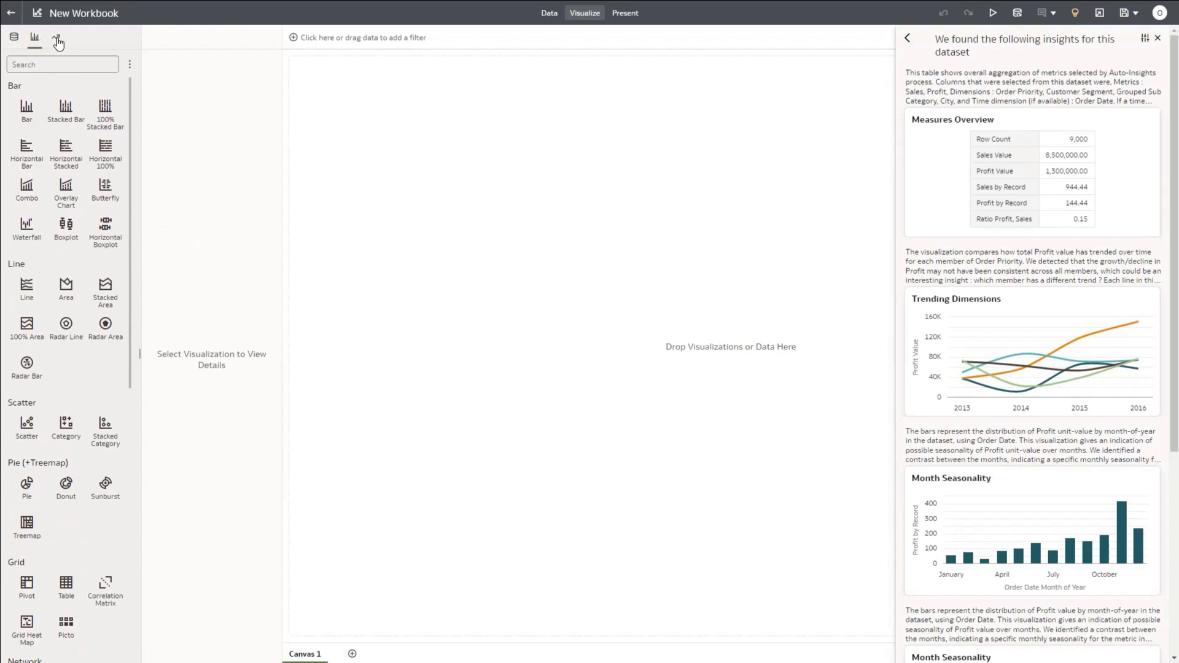
pyautogui.click(56, 36)
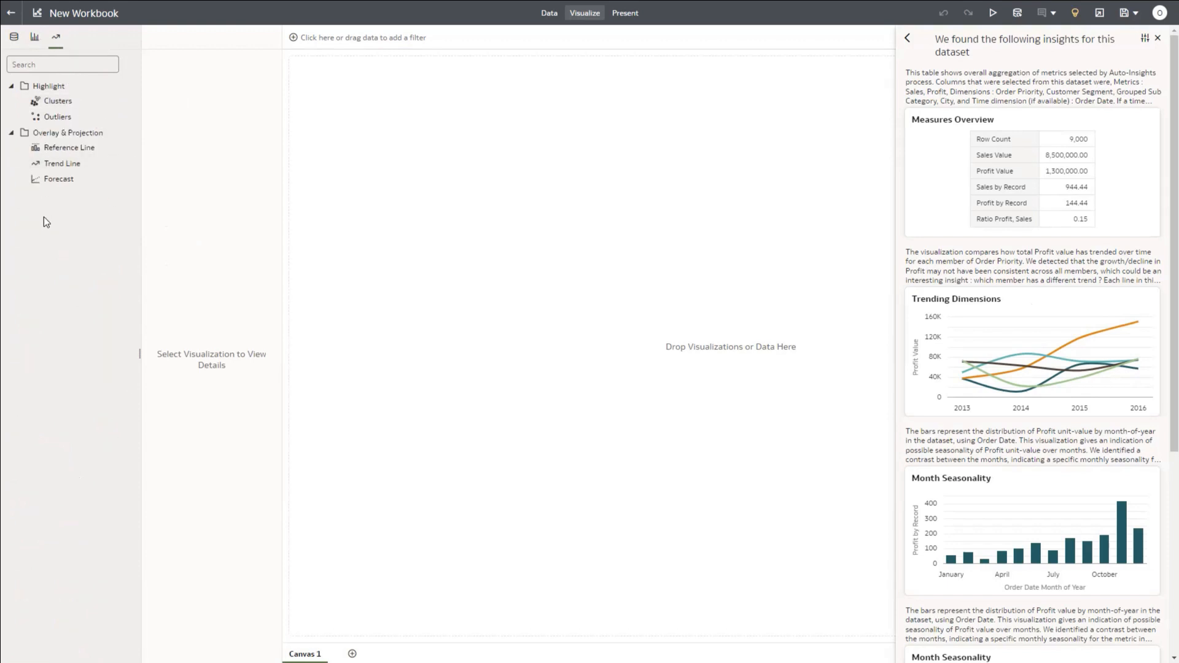
pyautogui.click(13, 39)
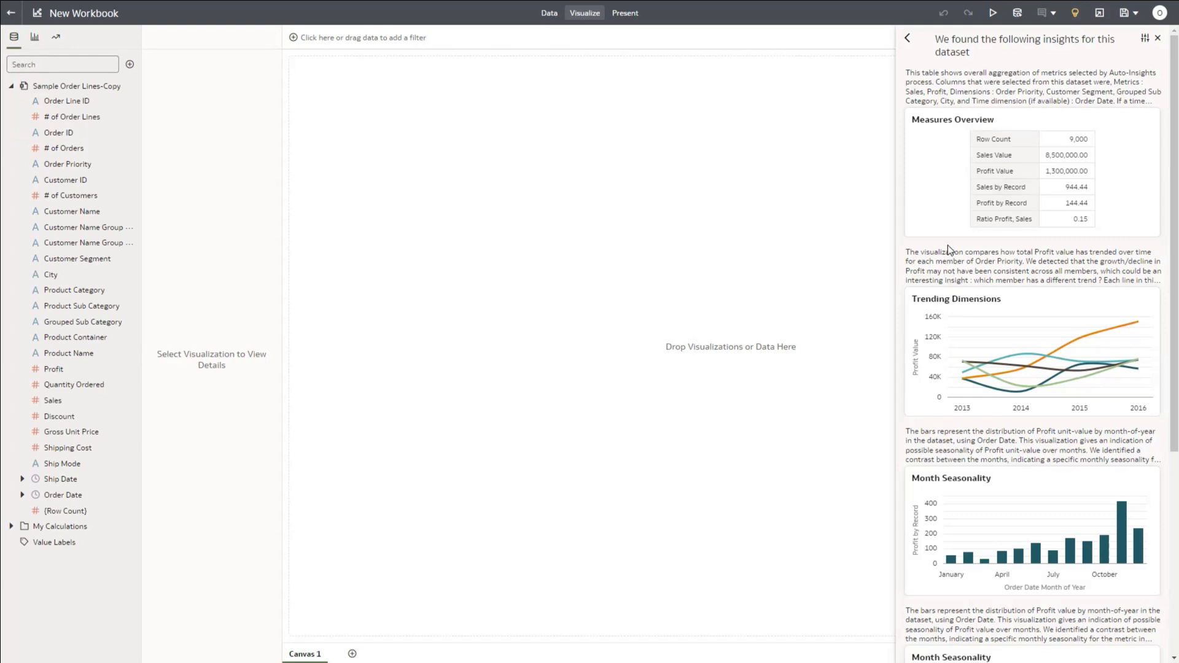
pyautogui.moveTo(948, 245)
pyautogui.click(1145, 41)
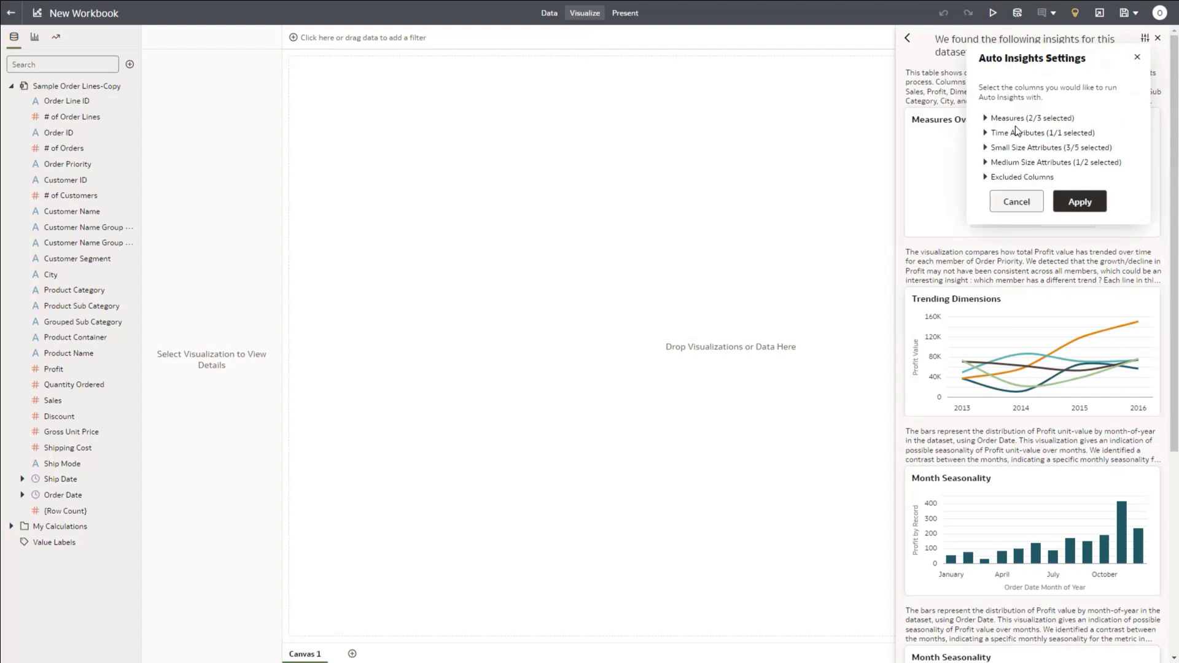
pyautogui.click(986, 118)
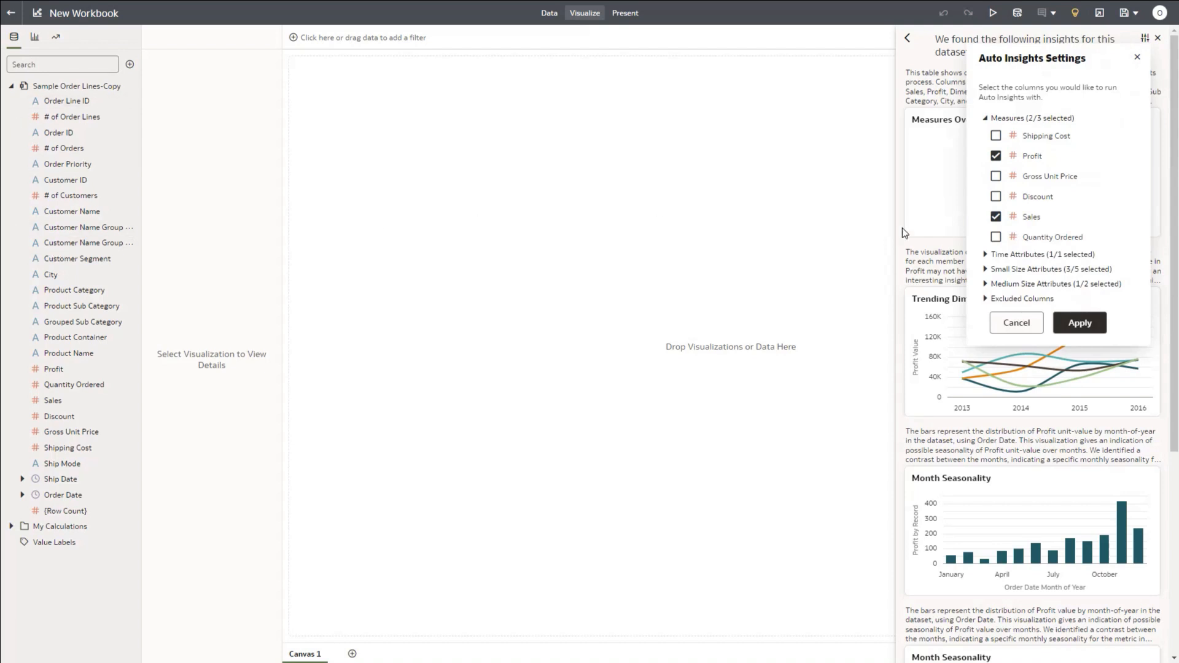
pyautogui.click(985, 117)
pyautogui.click(1004, 205)
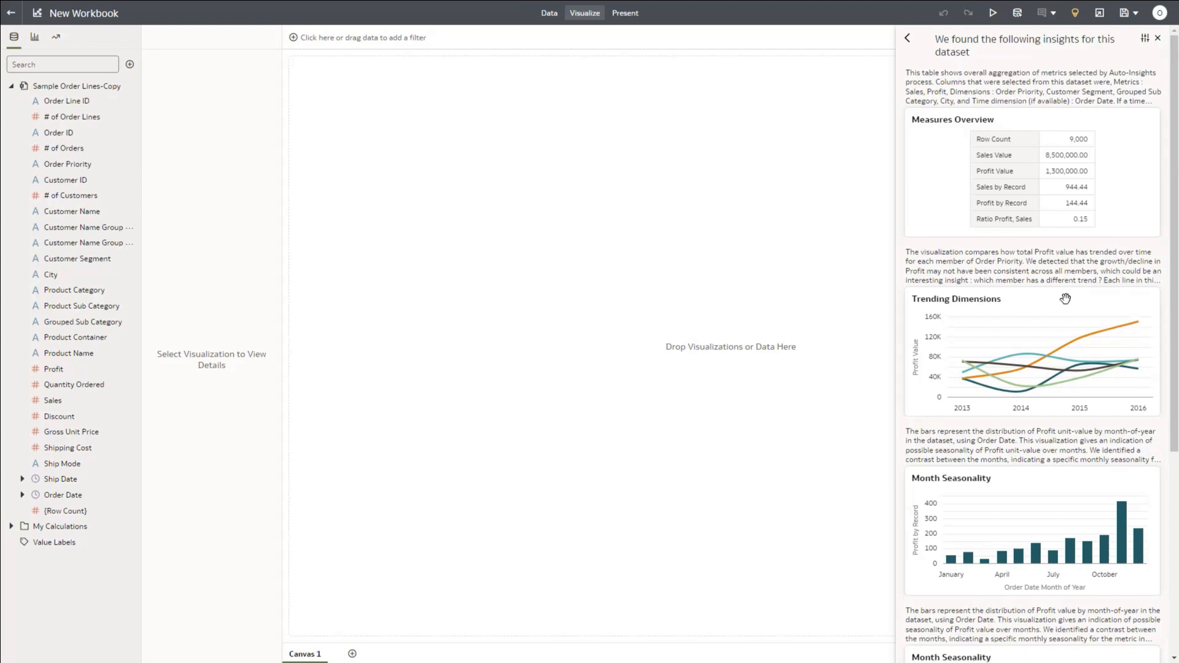
pyautogui.moveTo(1146, 302)
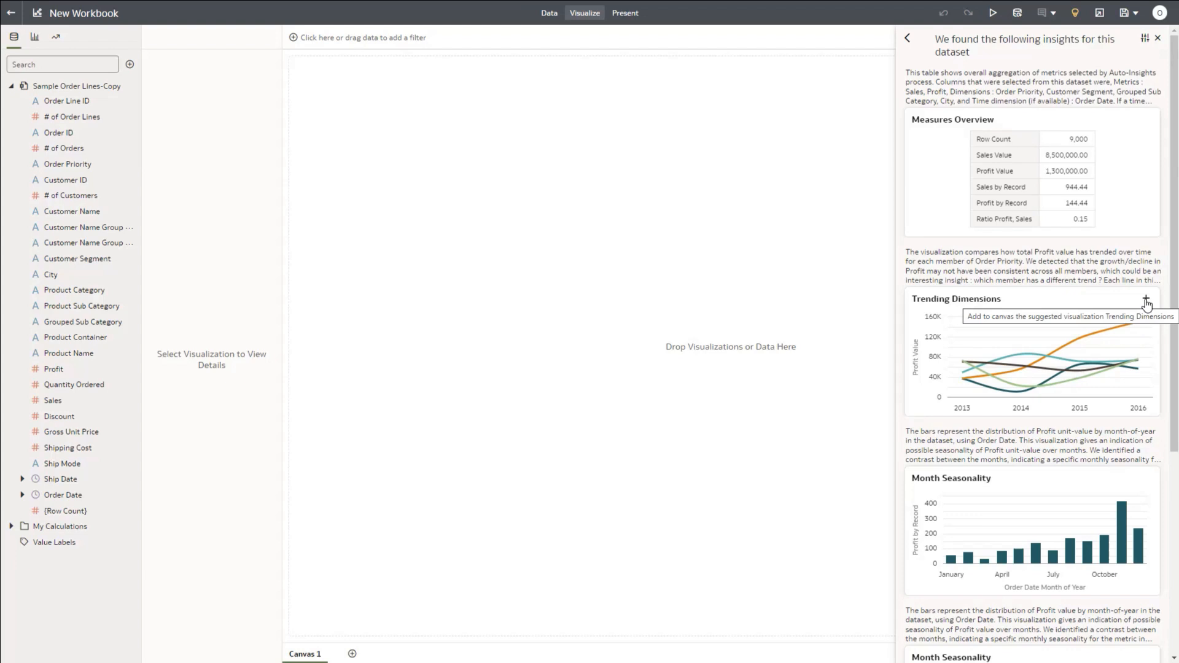
pyautogui.click(1146, 303)
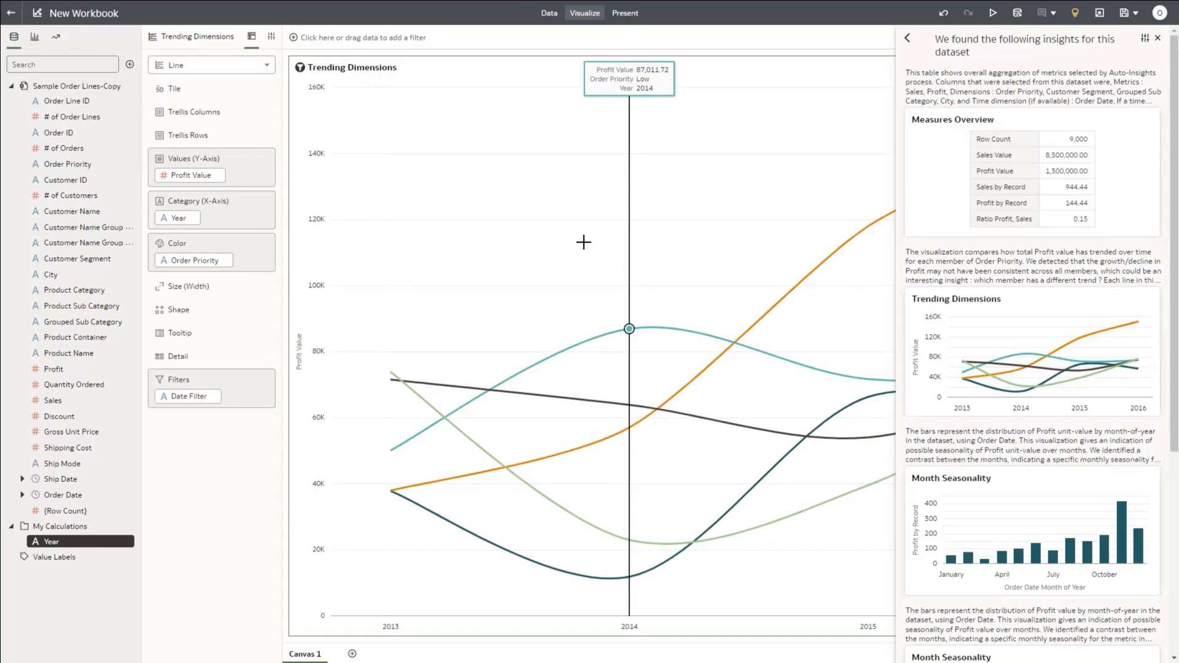
pyautogui.scroll(-5, 1009, 318)
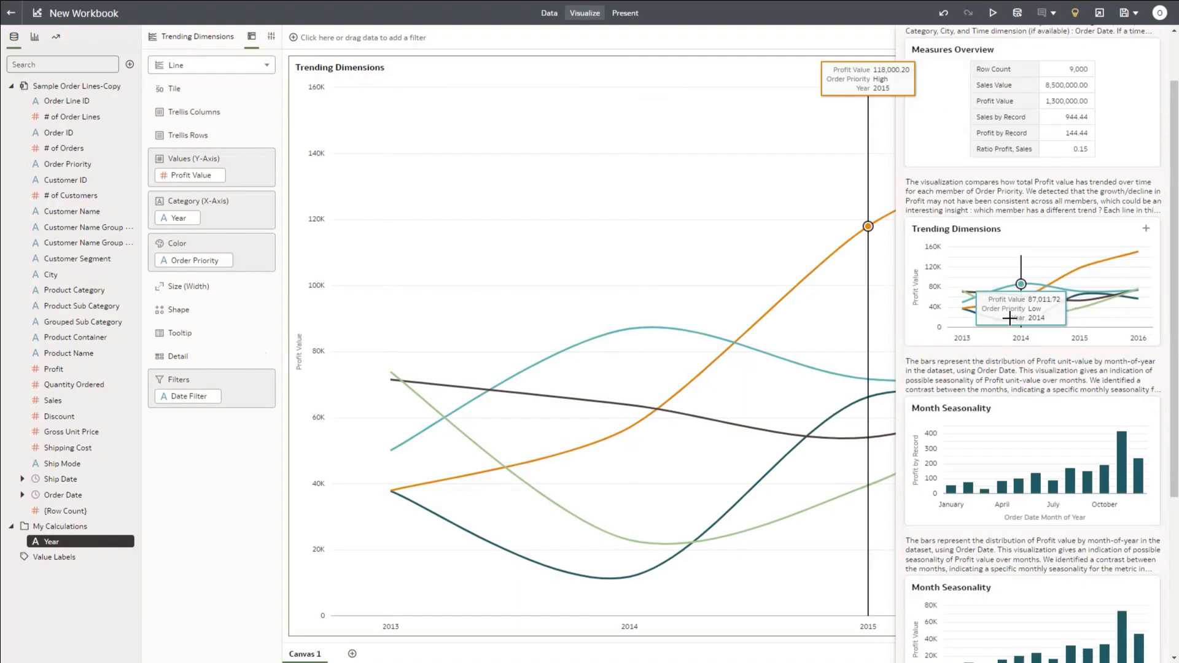
pyautogui.scroll(-2, 1011, 319)
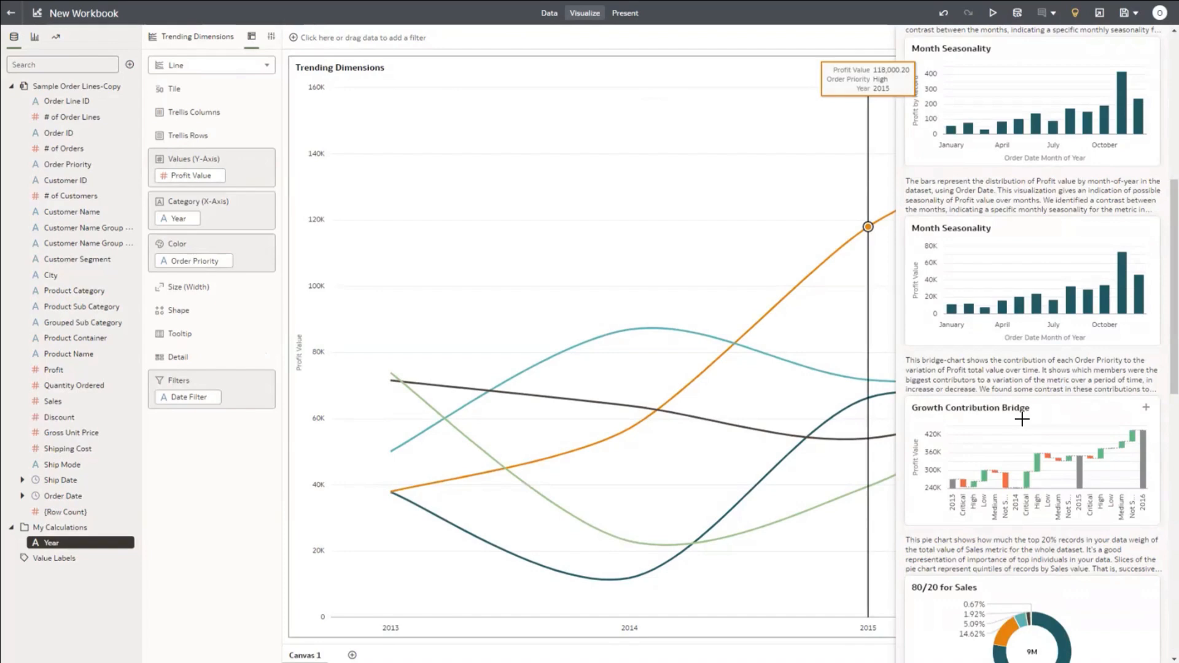
pyautogui.click(1146, 407)
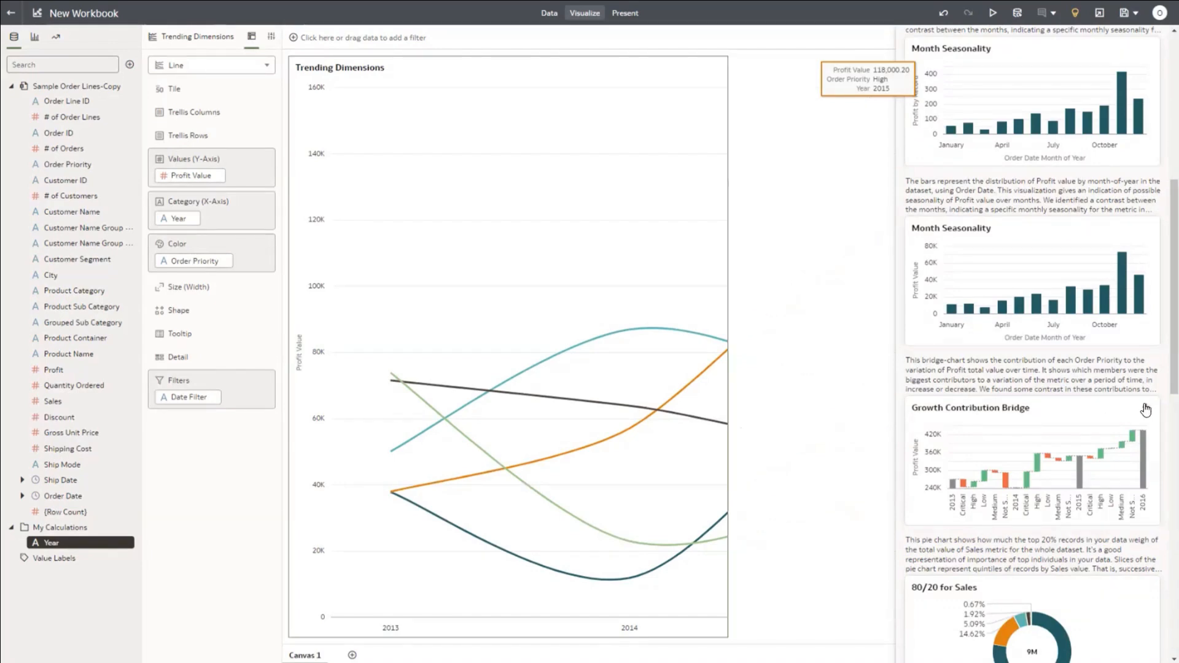
pyautogui.scroll(-6, 1115, 368)
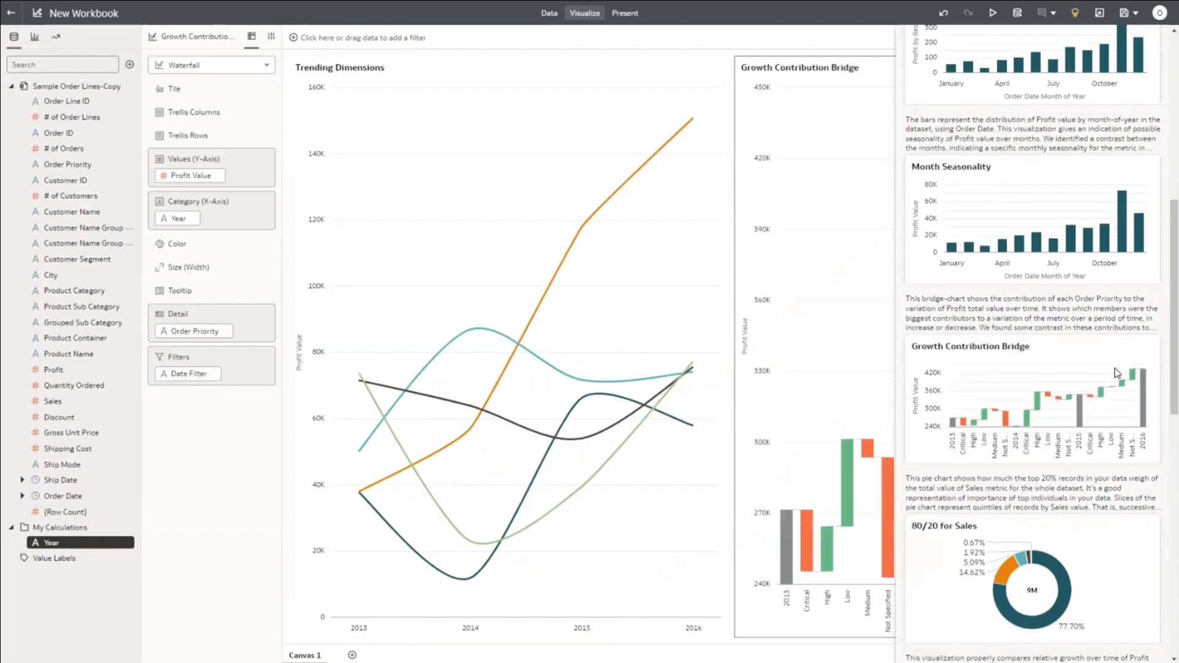
pyautogui.scroll(-3, 1115, 367)
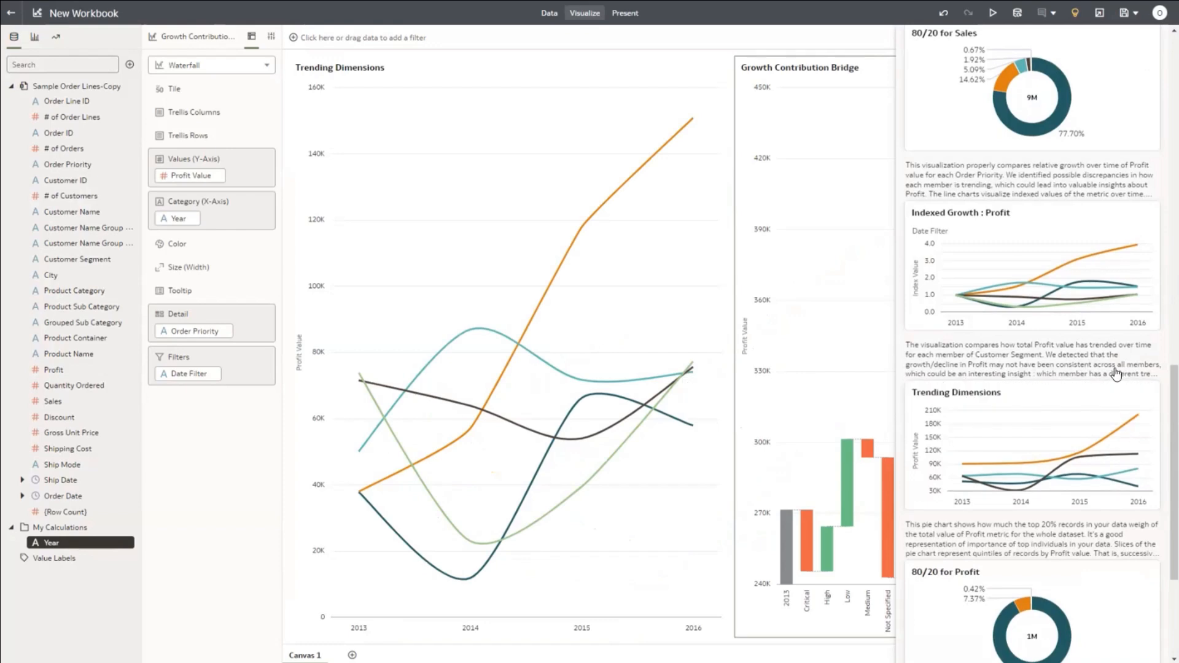
pyautogui.scroll(-1, 1115, 368)
pyautogui.scroll(-6, 1117, 374)
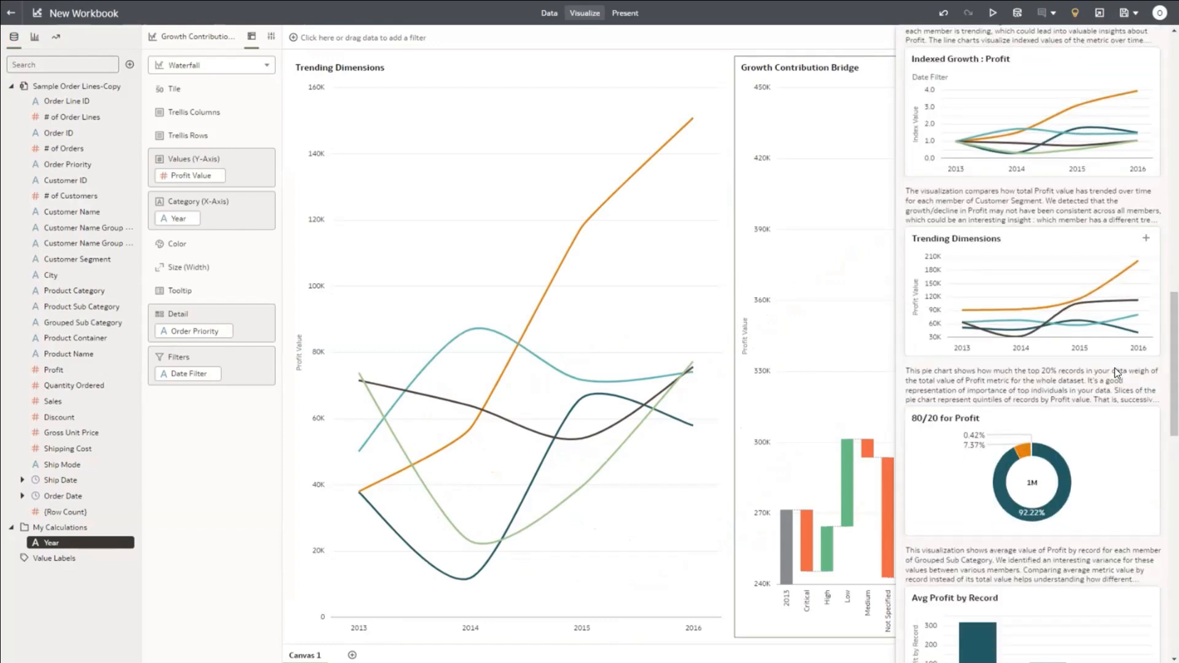
pyautogui.scroll(-1, 1115, 368)
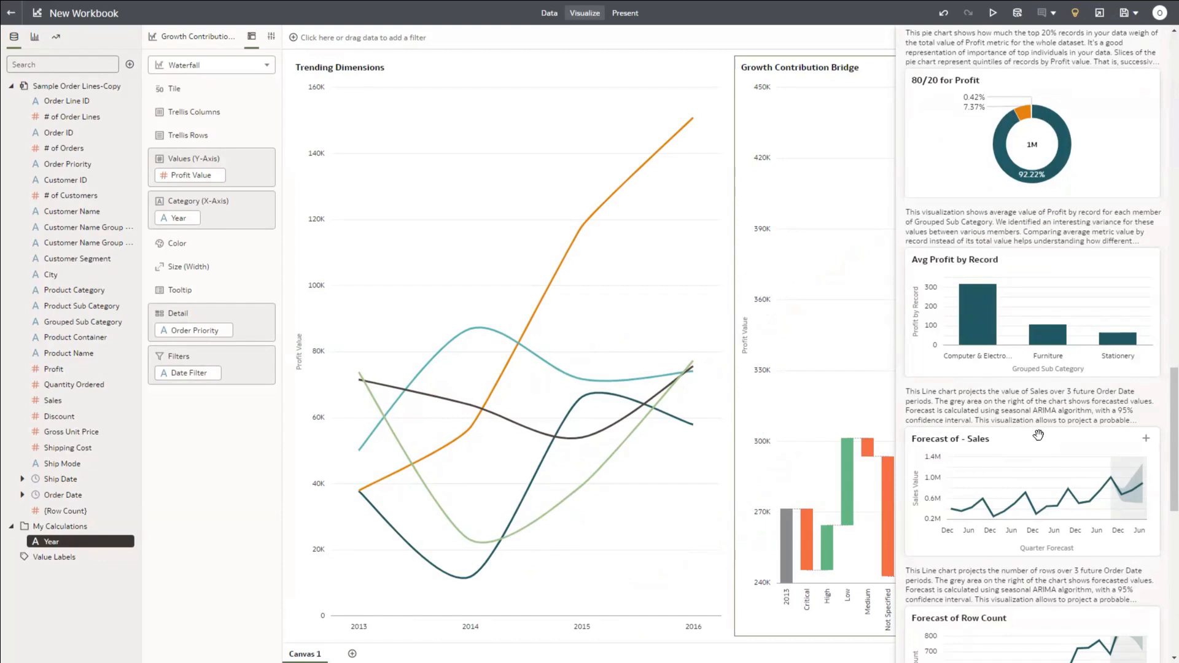
# Step: Add the Forecast of - Sales line chart and the Clusters of City scatter from Auto Insights, making four visualizations
pyautogui.click(1146, 440)
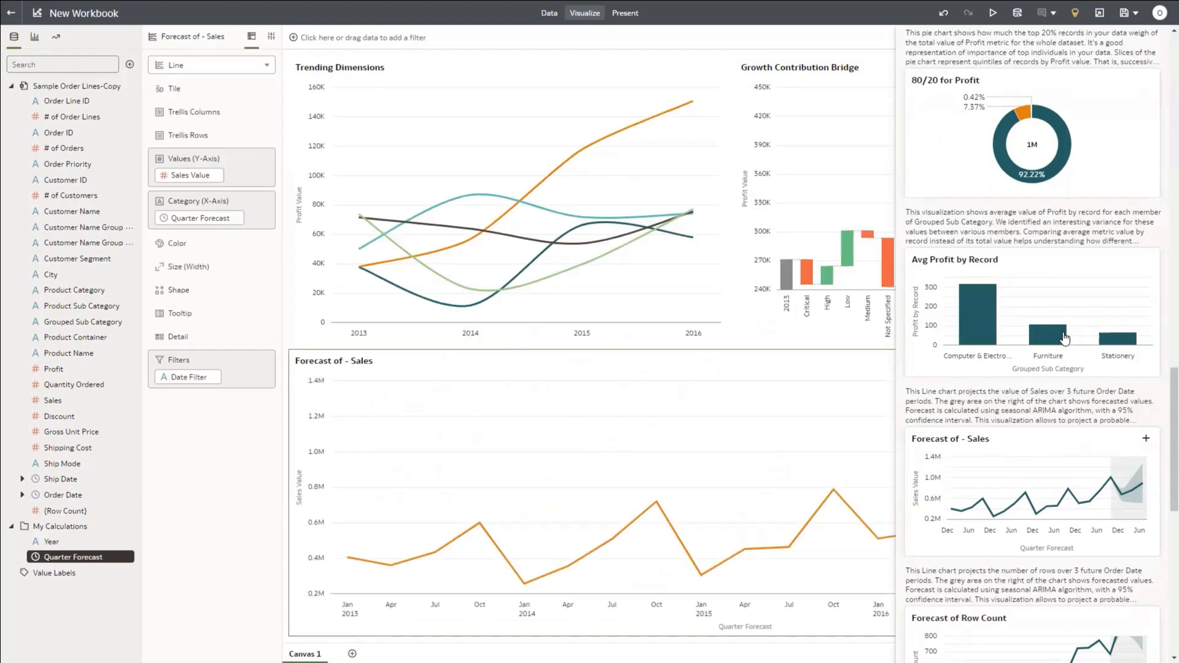
pyautogui.scroll(-5, 1047, 317)
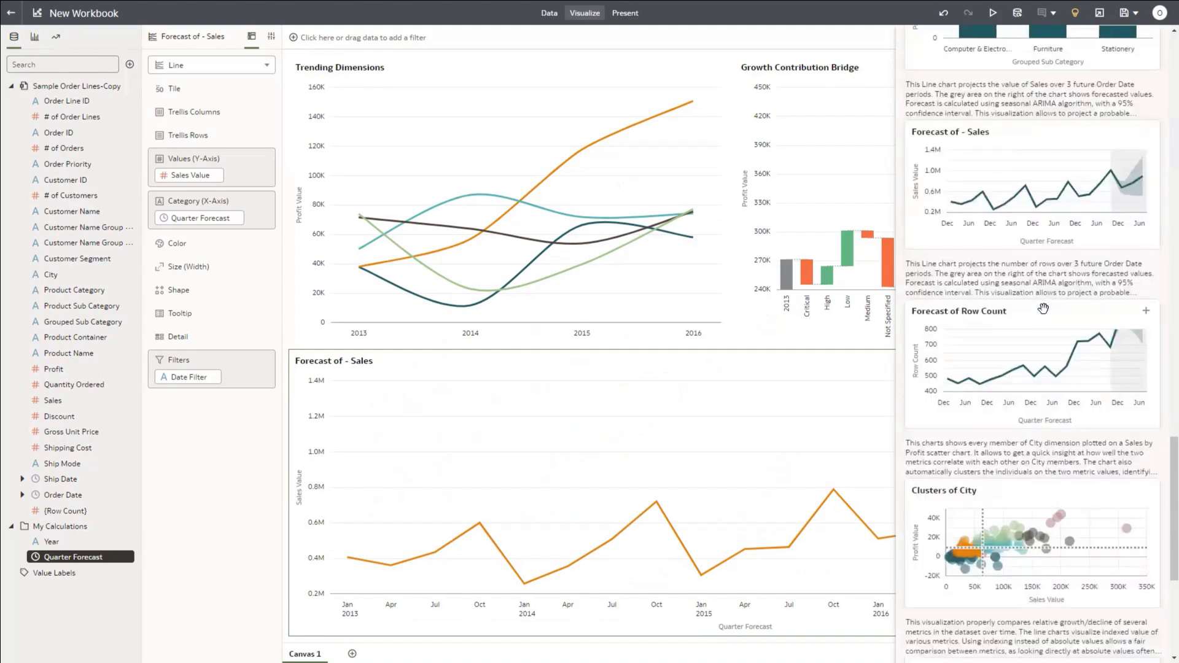
pyautogui.scroll(-1, 1056, 369)
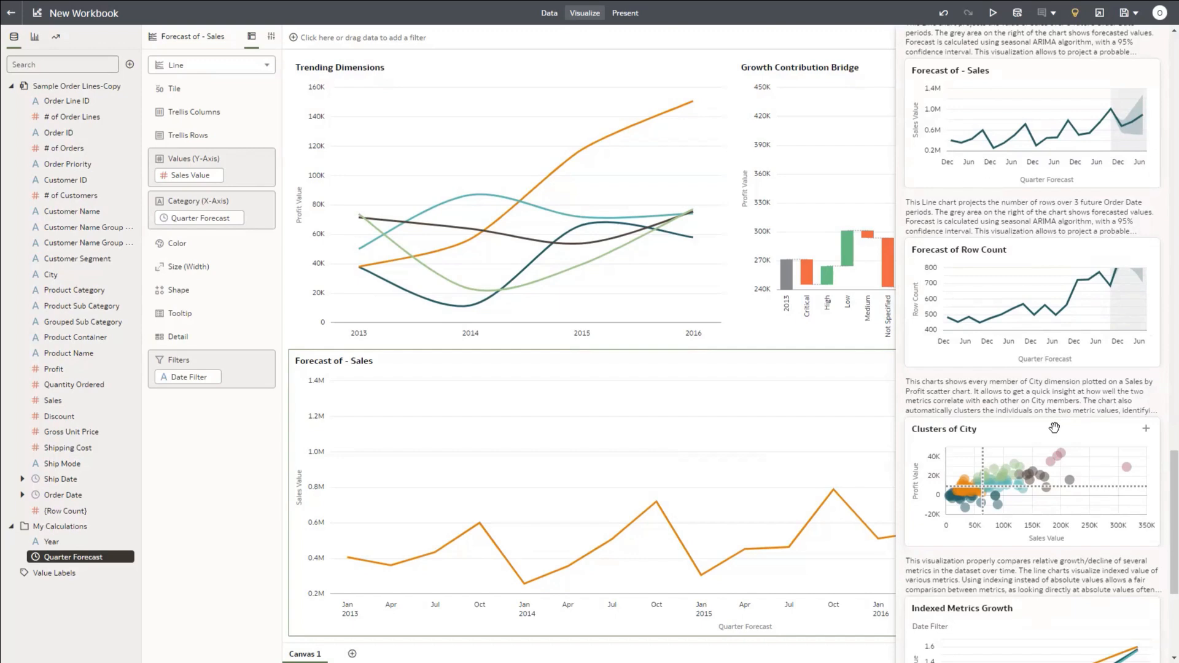
pyautogui.click(1146, 429)
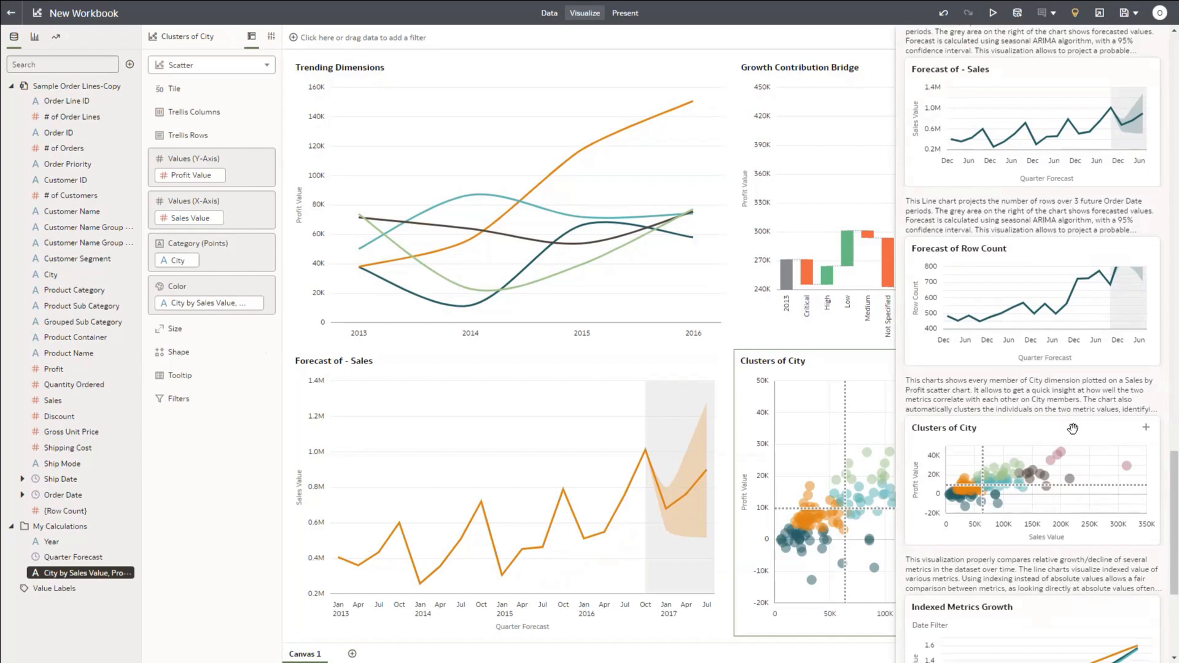
pyautogui.scroll(-10, 1073, 429)
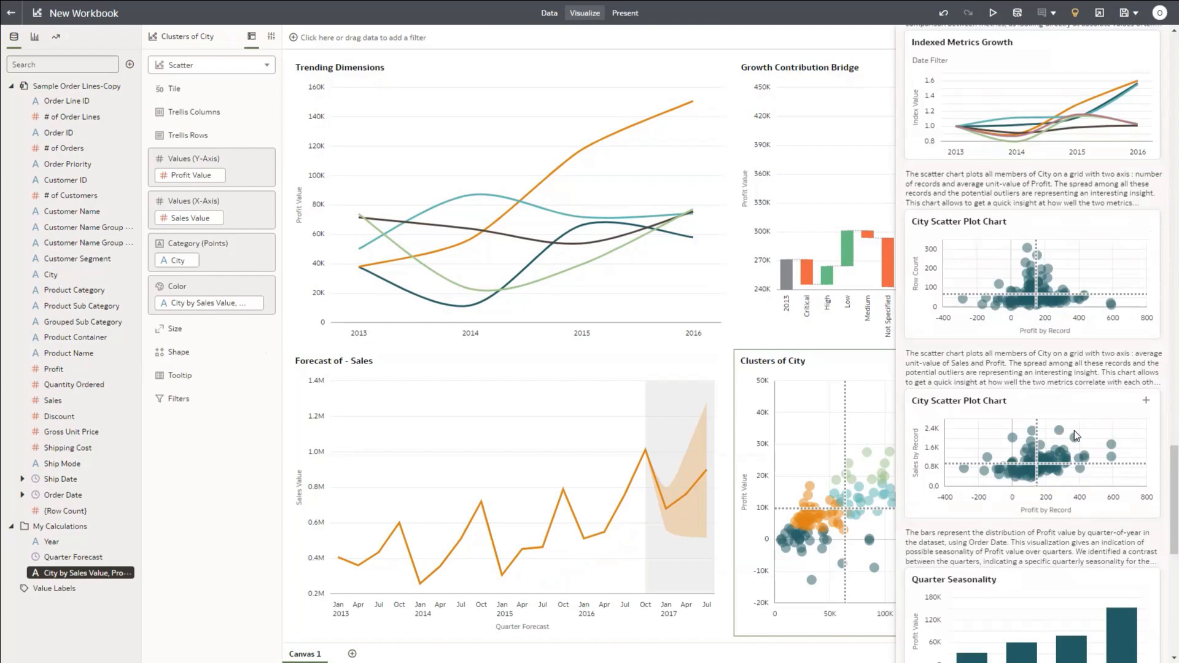
pyautogui.scroll(-5, 1074, 430)
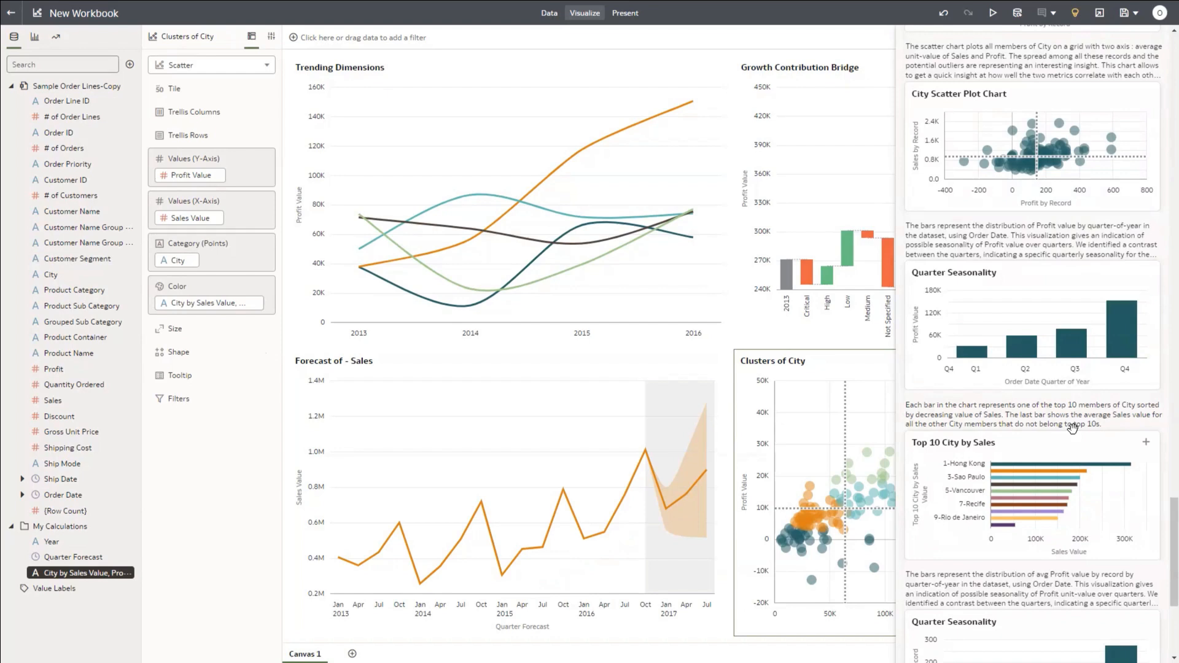
# Step: Add the Top 10 City by Sales chart and the Avg Profit pivot table, bringing the canvas to six visualizations
pyautogui.click(1147, 443)
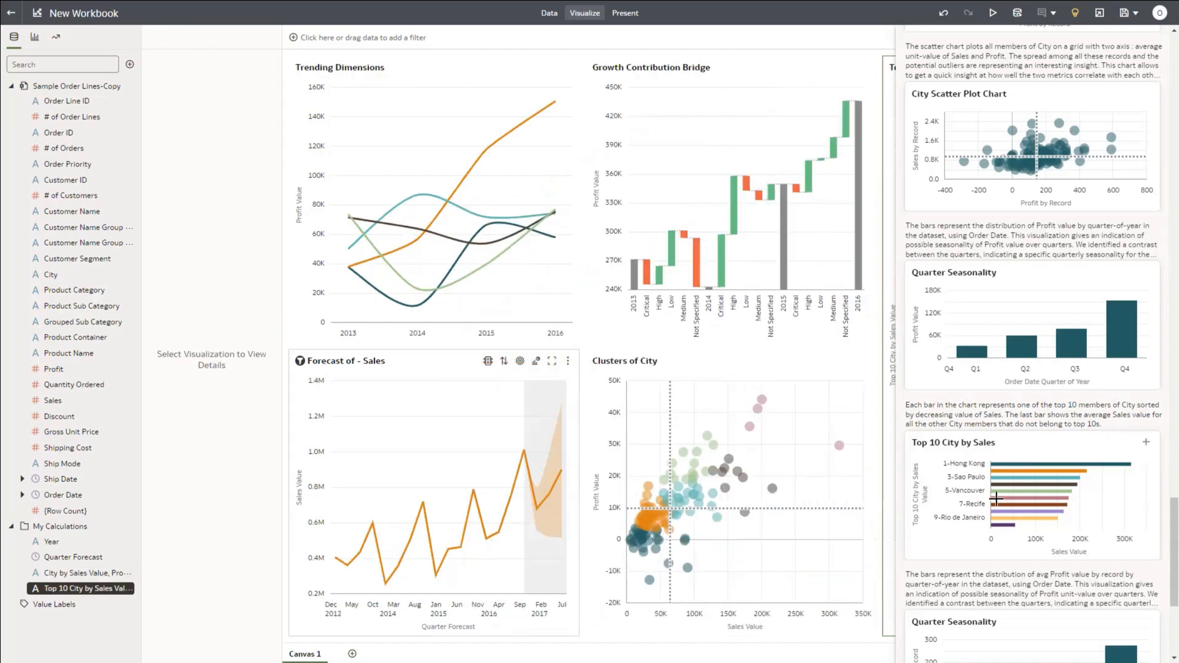
pyautogui.scroll(-3, 975, 397)
pyautogui.scroll(-8, 975, 396)
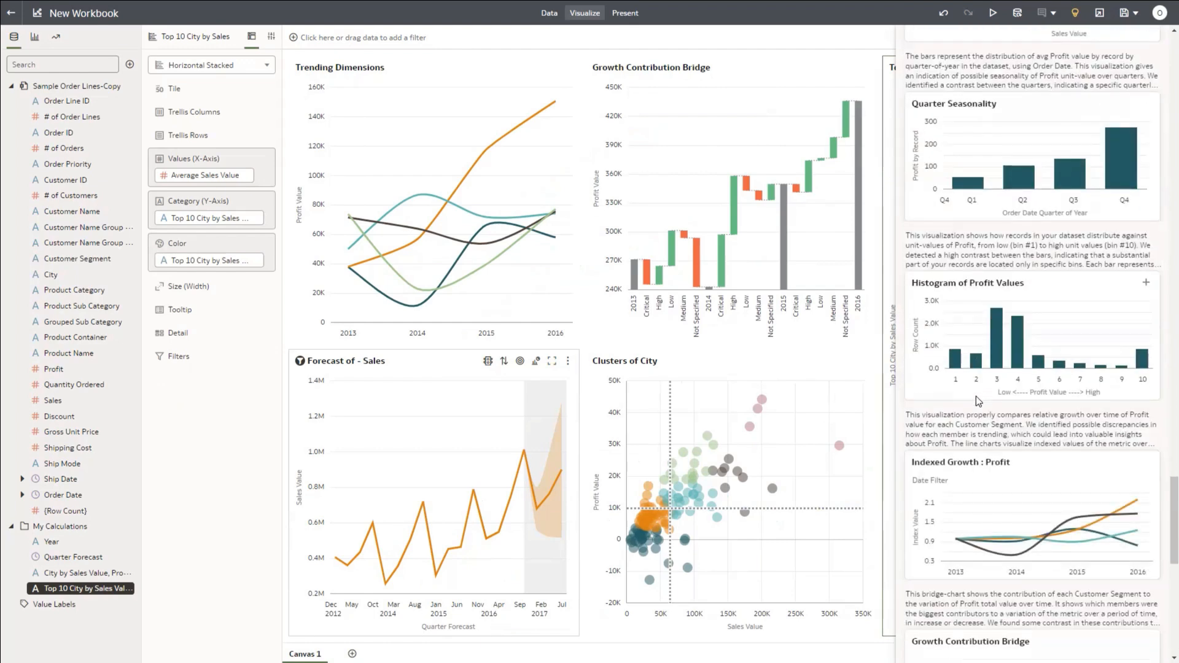
pyautogui.scroll(-6, 975, 397)
pyautogui.scroll(-8, 975, 396)
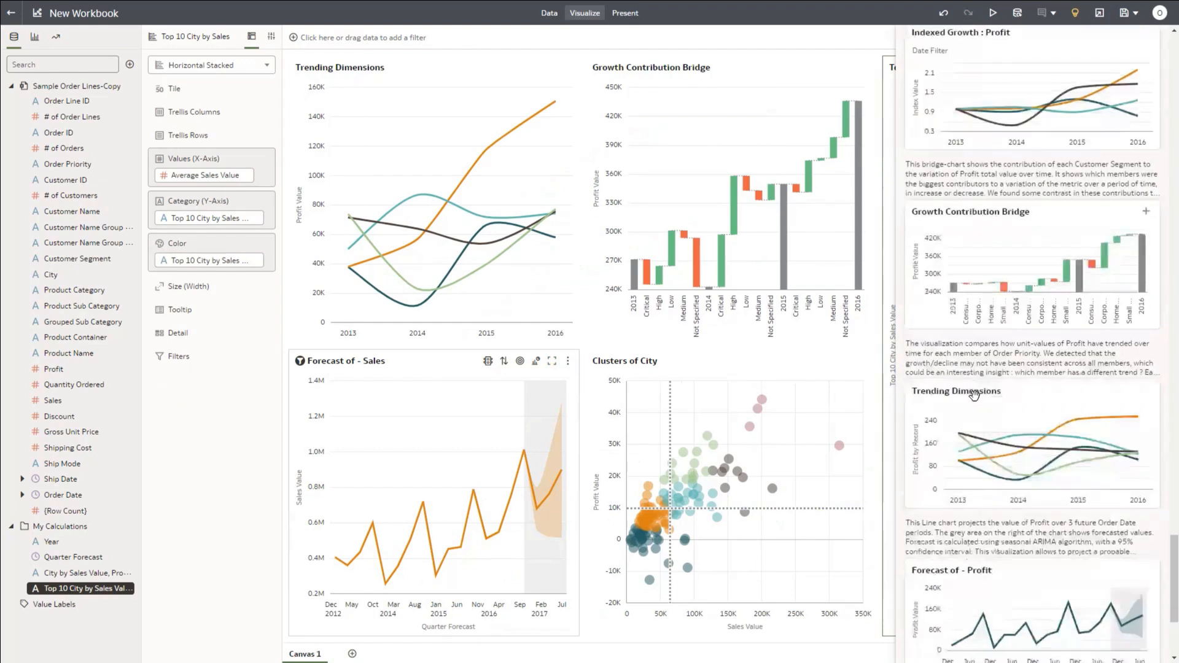
pyautogui.scroll(-4, 976, 398)
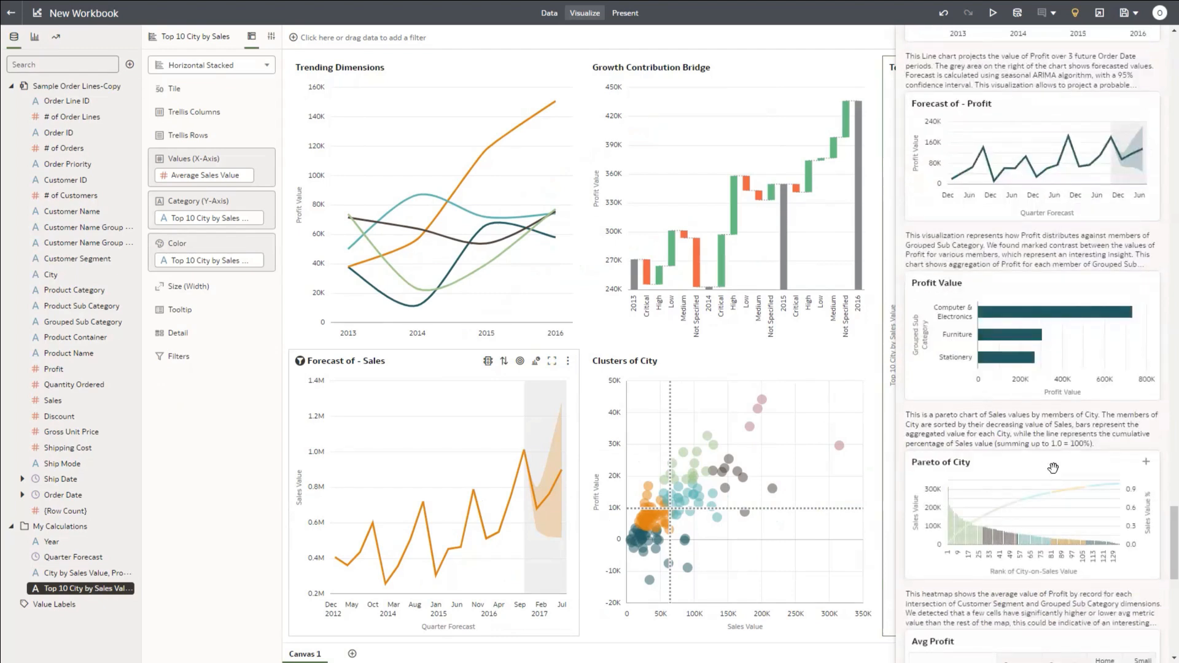
pyautogui.scroll(-2, 1053, 468)
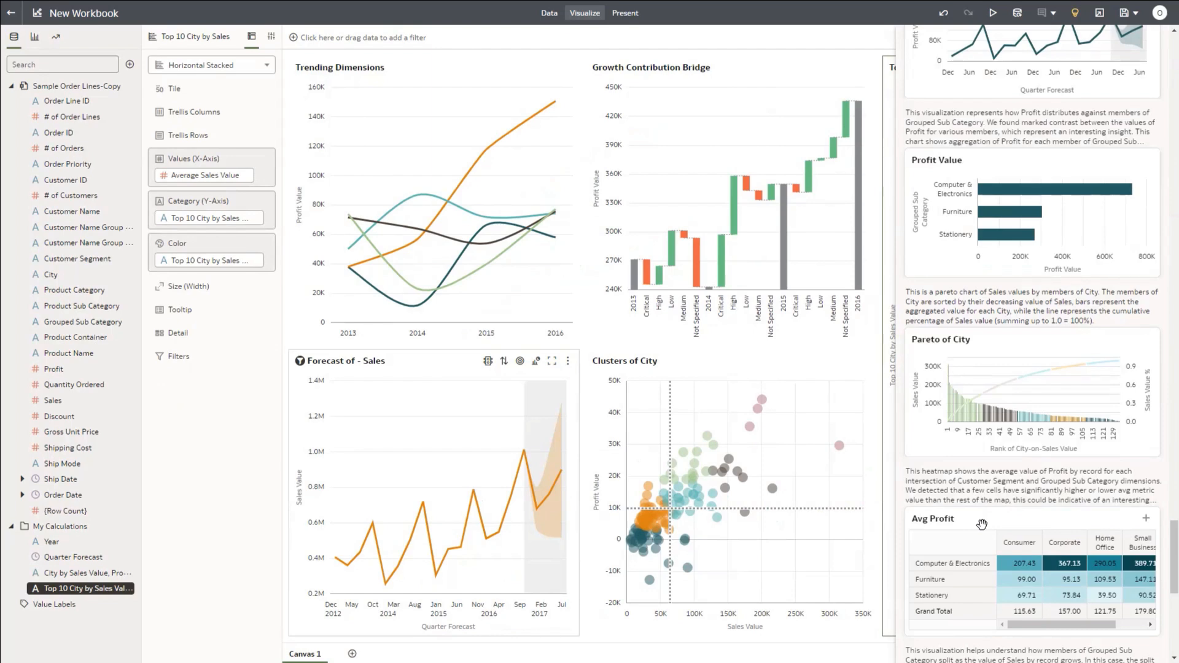
pyautogui.click(1146, 522)
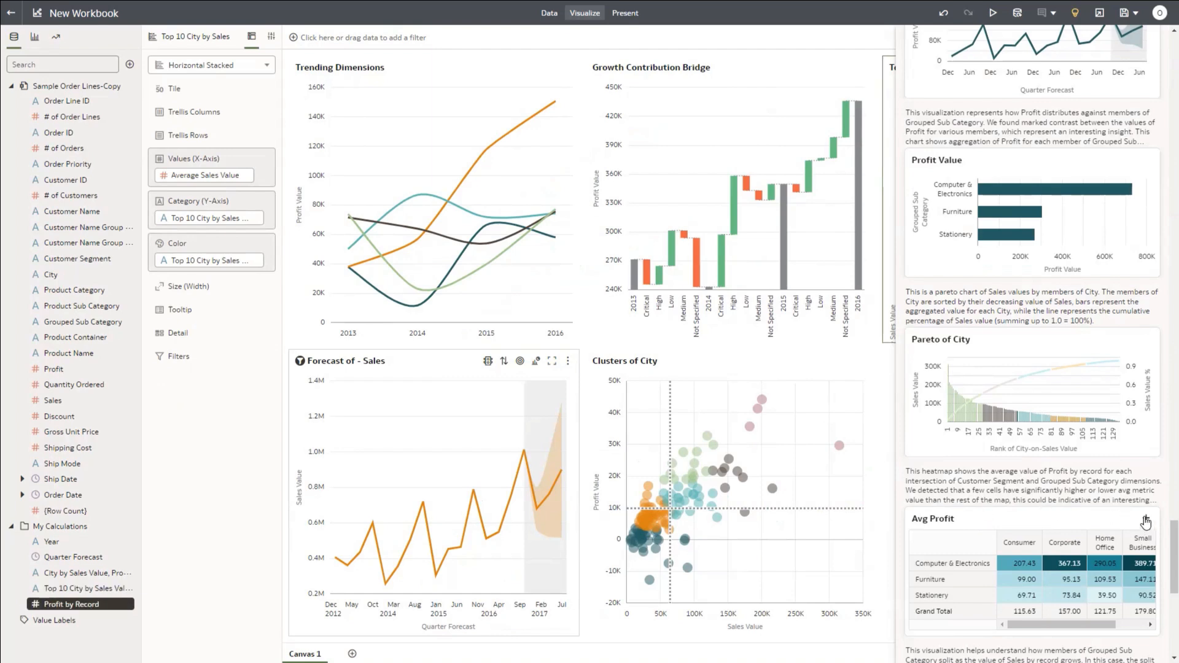
pyautogui.moveTo(1170, 553); pyautogui.dragTo(1161, 193)
pyautogui.scroll(10, 1163, 197)
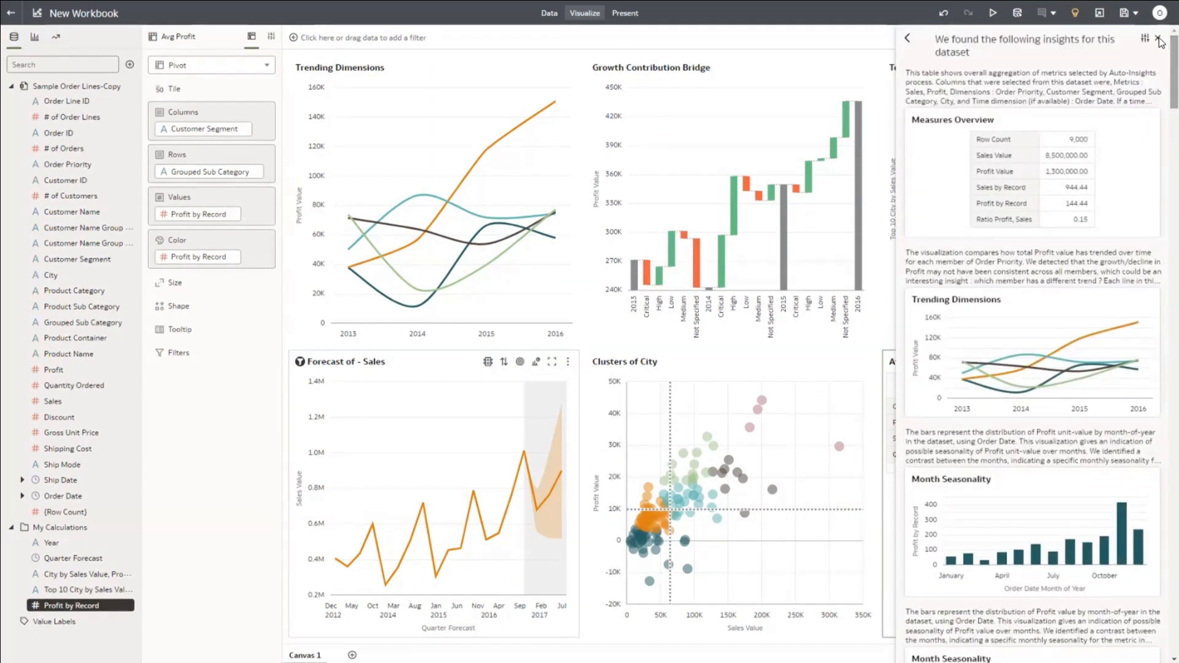
# Step: Close the Auto Insights panel so all six visualizations fill the canvas
pyautogui.click(1159, 40)
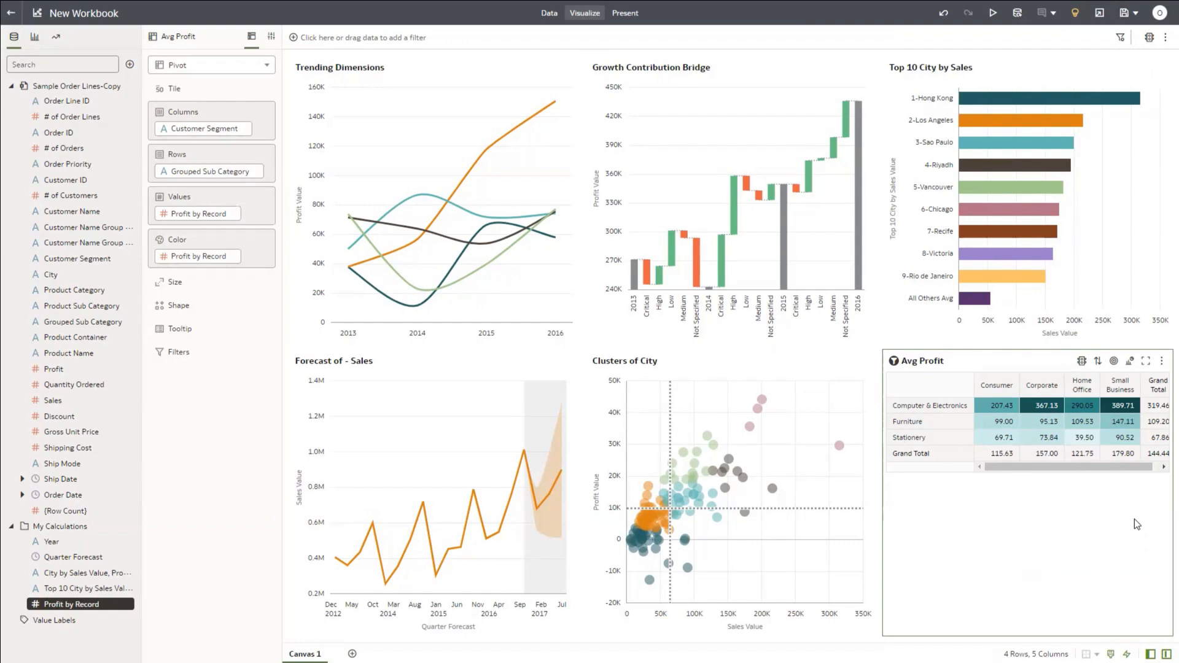
# Step: Enable Use as Filter on Avg Profit, filter to Small Business / Computer & Electronics, and select Clusters of City
pyautogui.click(894, 362)
pyautogui.click(1123, 407)
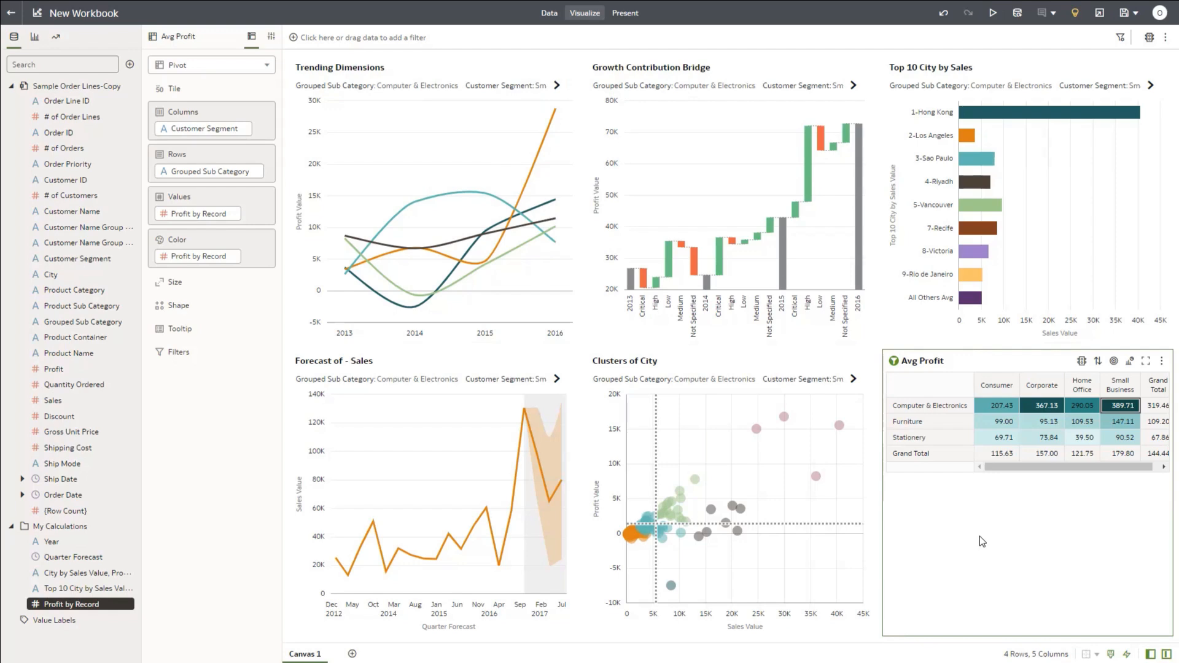
pyautogui.click(728, 366)
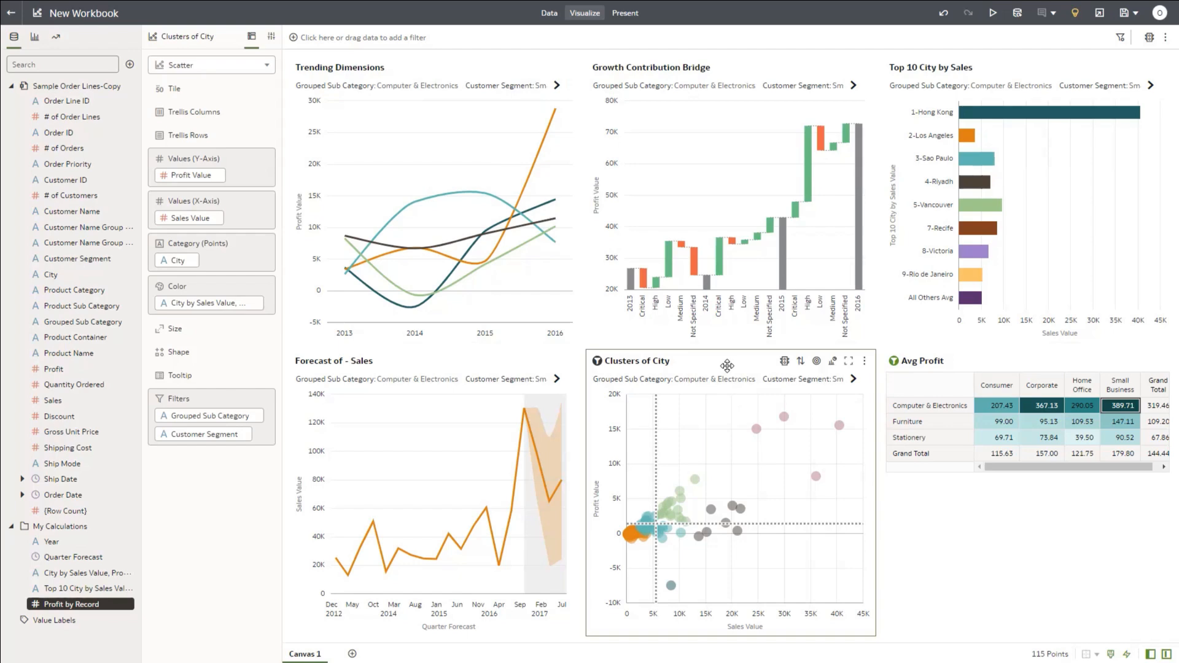
# Step: Drop Clusters onto the Clusters of City scatter for 5 K-Means groups, then highlight one cluster
pyautogui.click(56, 38)
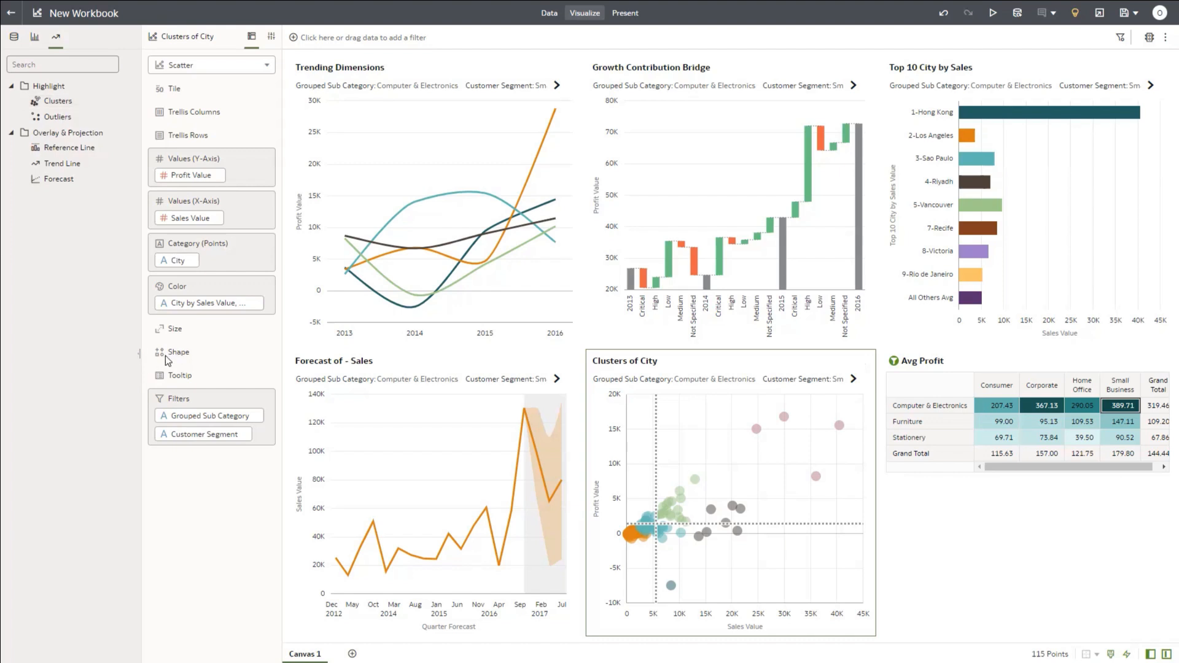
pyautogui.moveTo(58, 104); pyautogui.dragTo(135, 345)
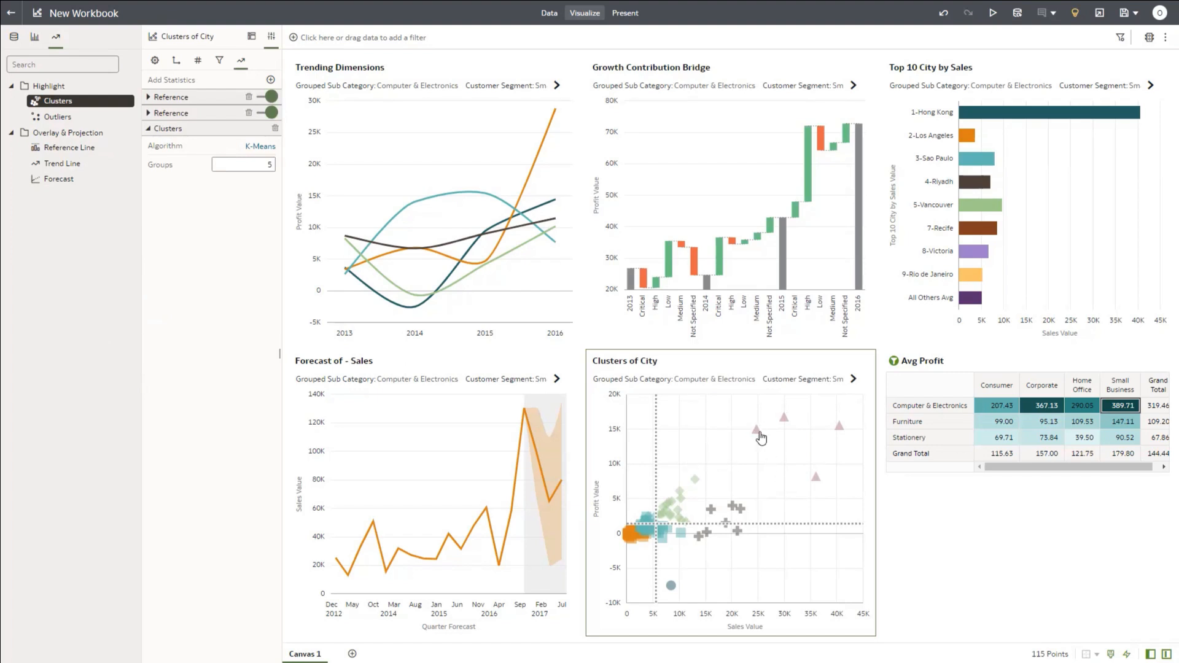
pyautogui.moveTo(759, 431)
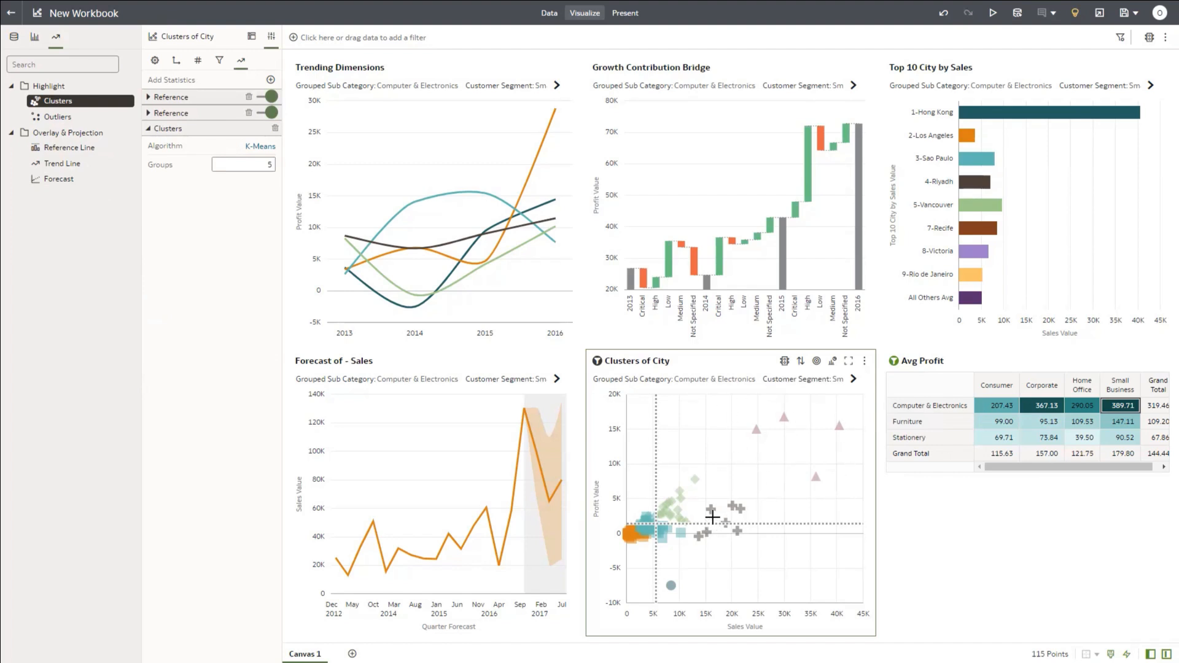
pyautogui.click(664, 543)
# Step: Replace the existing reference line with an average Sales Value reference line at 5,562.21 on Clusters of City
pyautogui.click(658, 571)
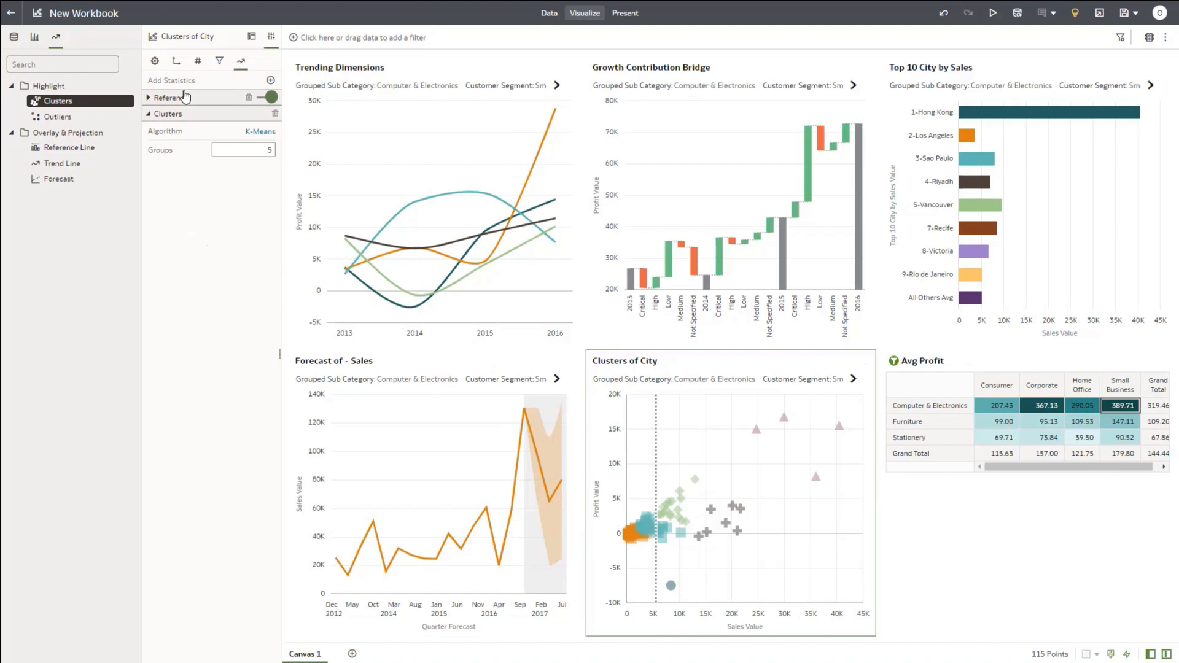
pyautogui.click(147, 98)
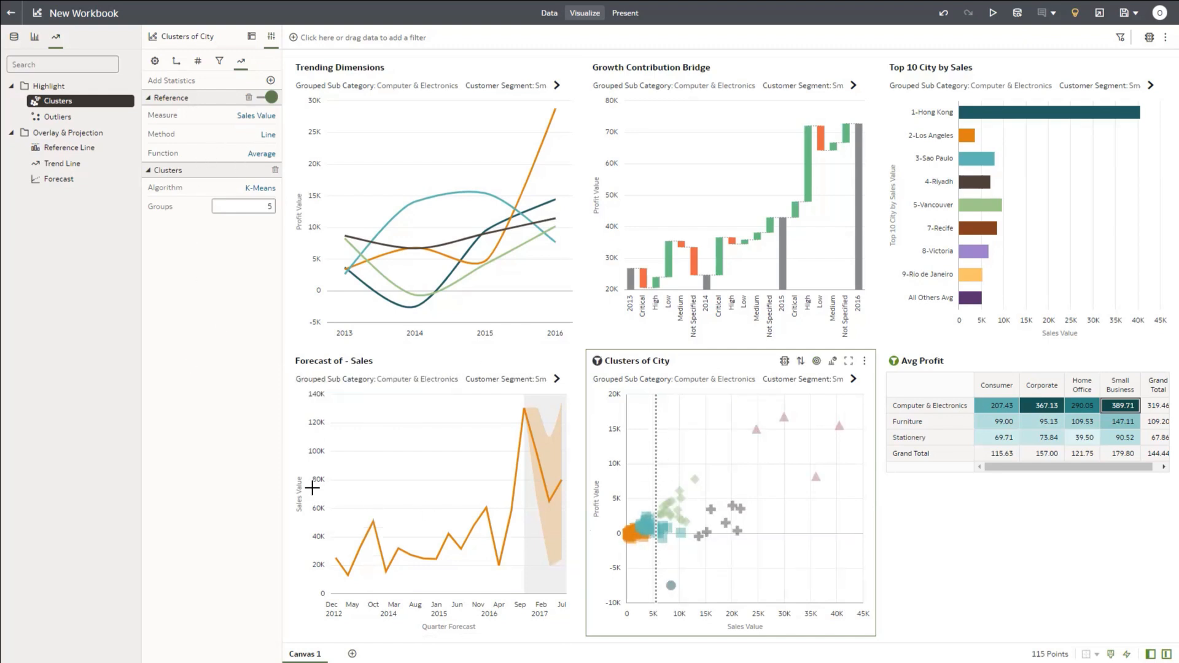
pyautogui.click(248, 98)
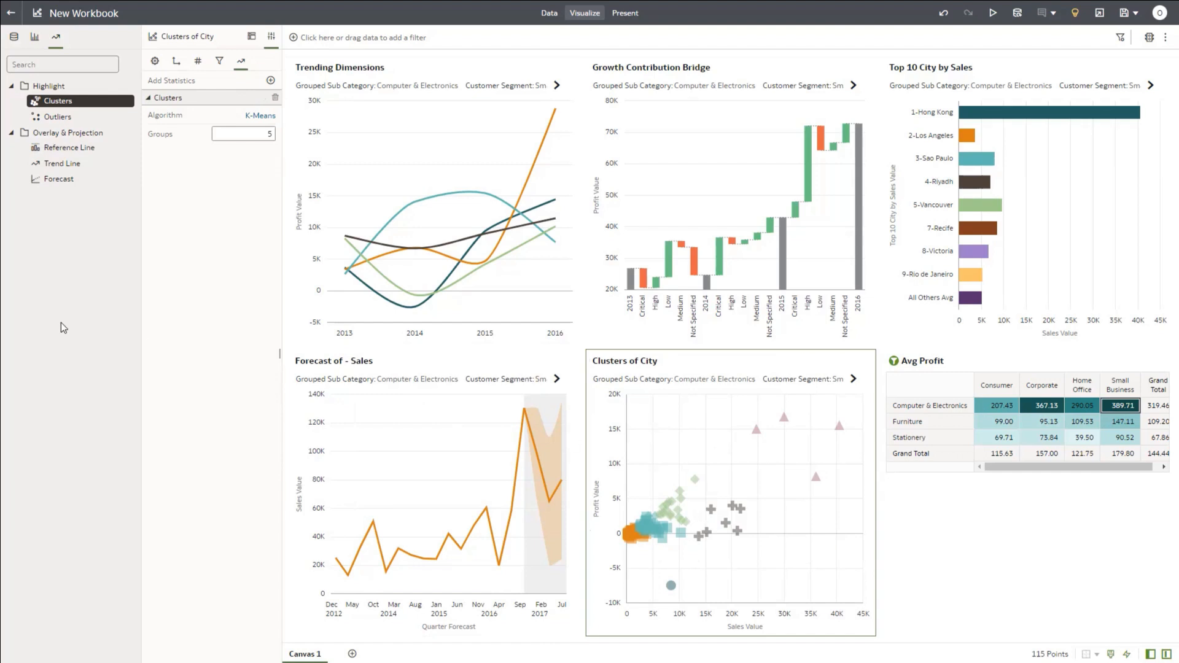
pyautogui.moveTo(58, 152); pyautogui.dragTo(677, 456)
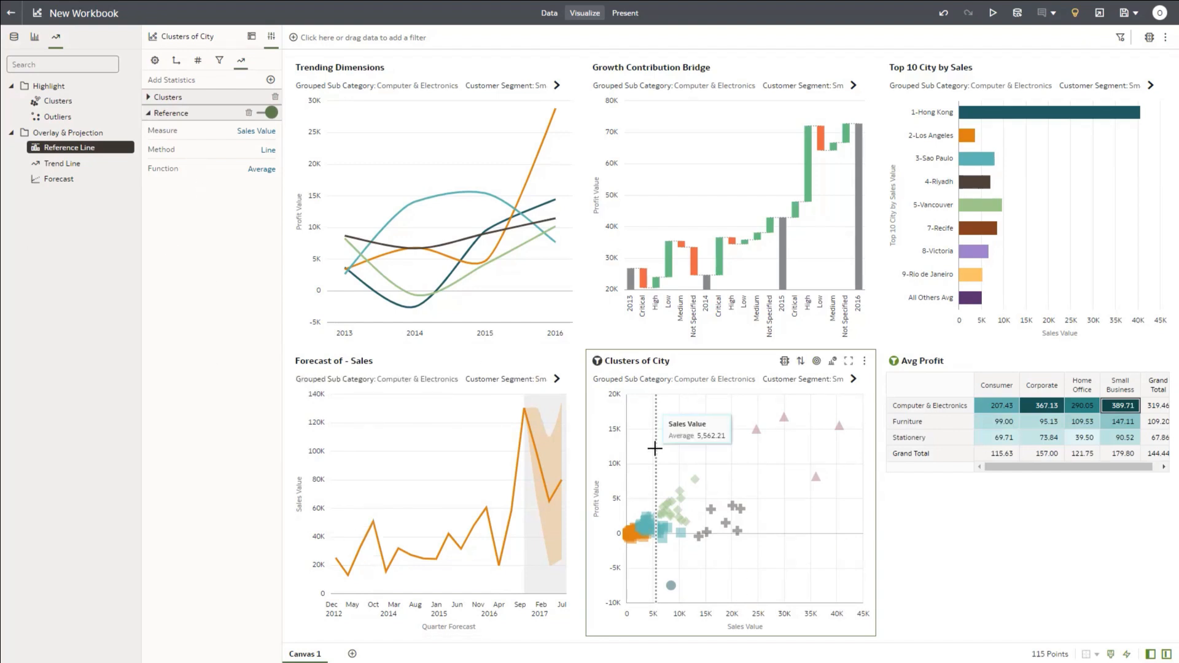
pyautogui.moveTo(654, 448)
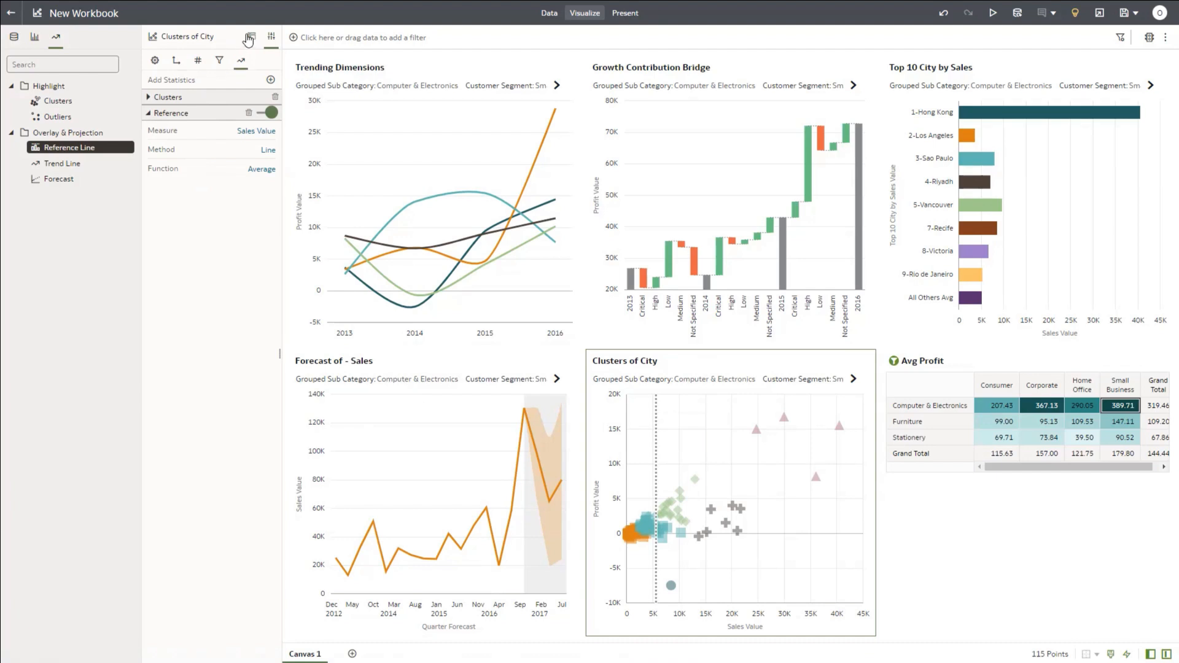
# Step: Inspect the Clusters shape field in the scatter's Grammar pane, then view the saved Clusters calculation under My Calculations
pyautogui.click(250, 38)
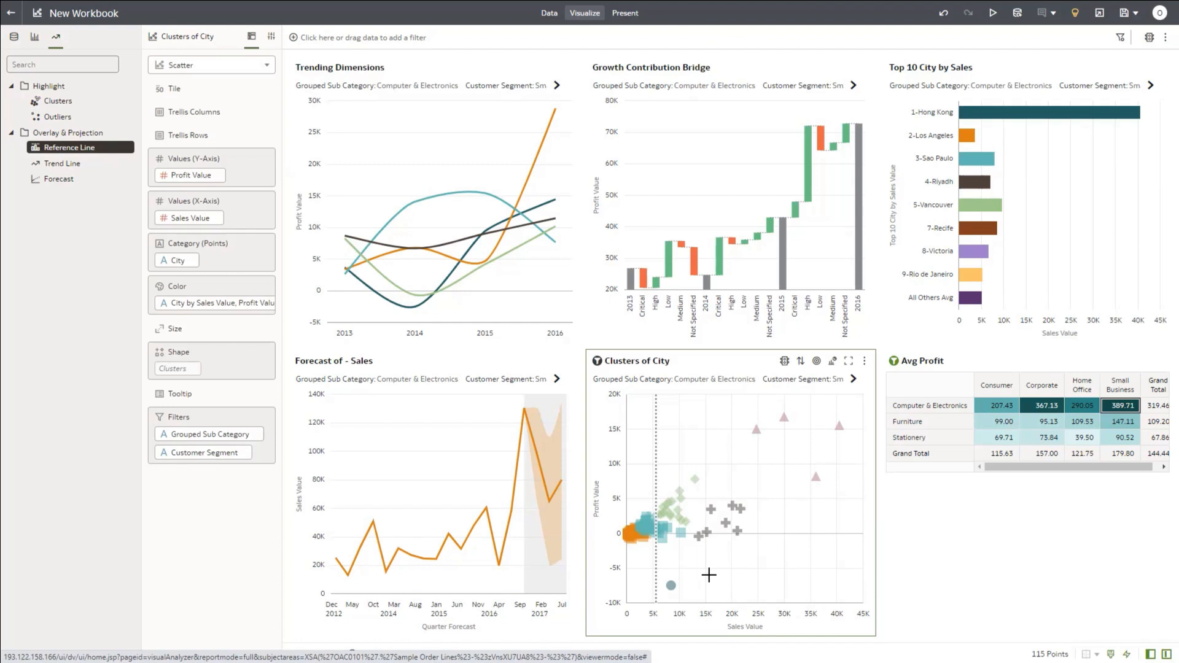
pyautogui.rightClick(172, 370)
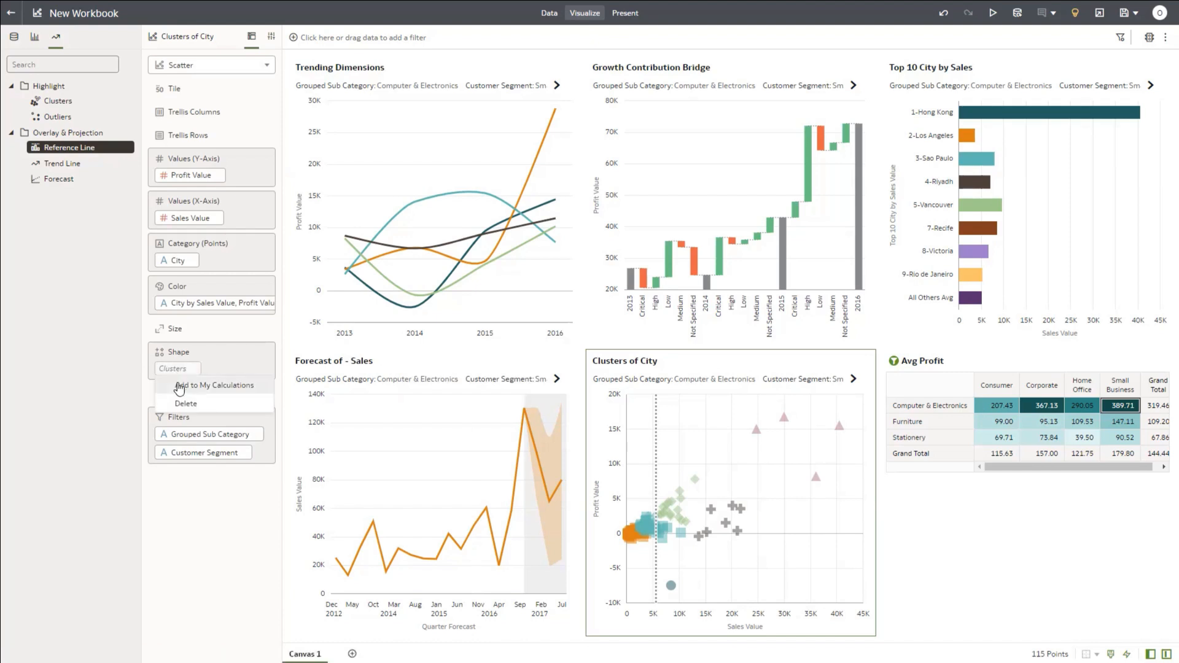
pyautogui.click(180, 387)
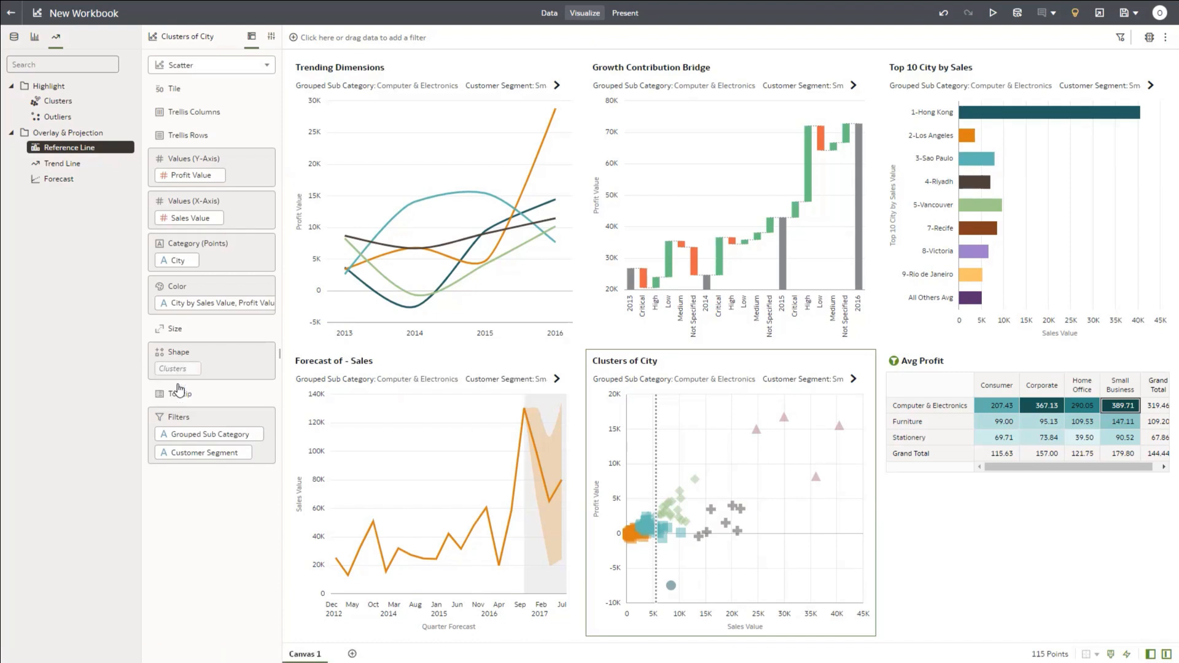
pyautogui.click(15, 37)
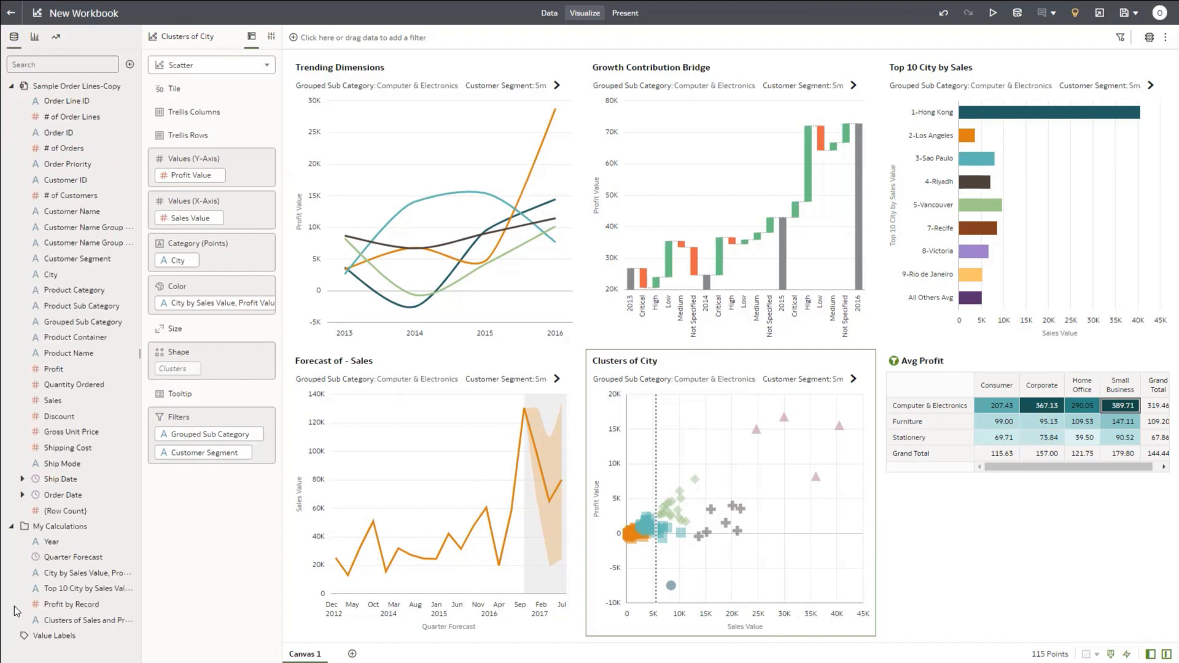
pyautogui.rightClick(49, 624)
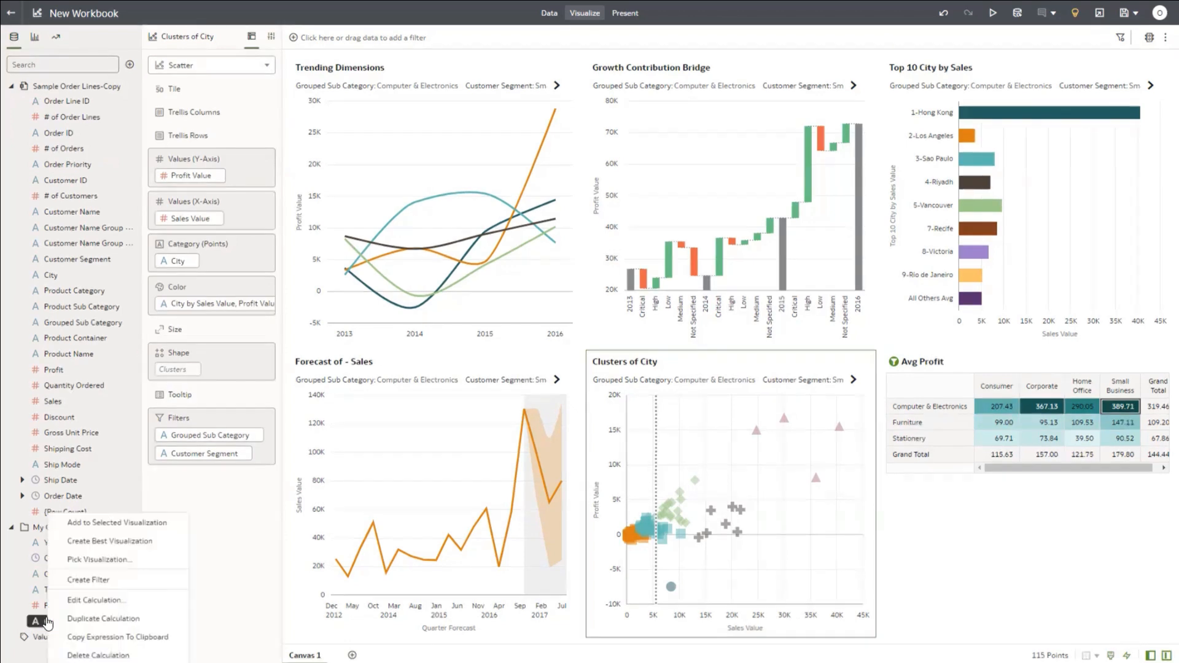
pyautogui.click(81, 602)
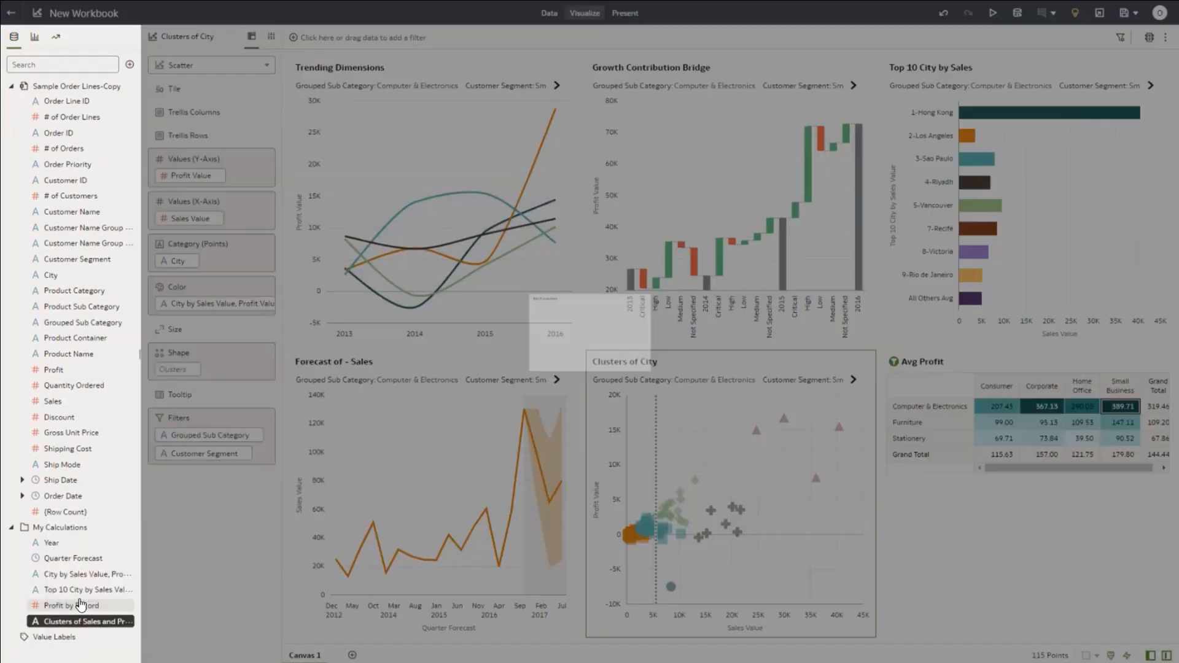
pyautogui.moveTo(532, 349); pyautogui.dragTo(411, 290)
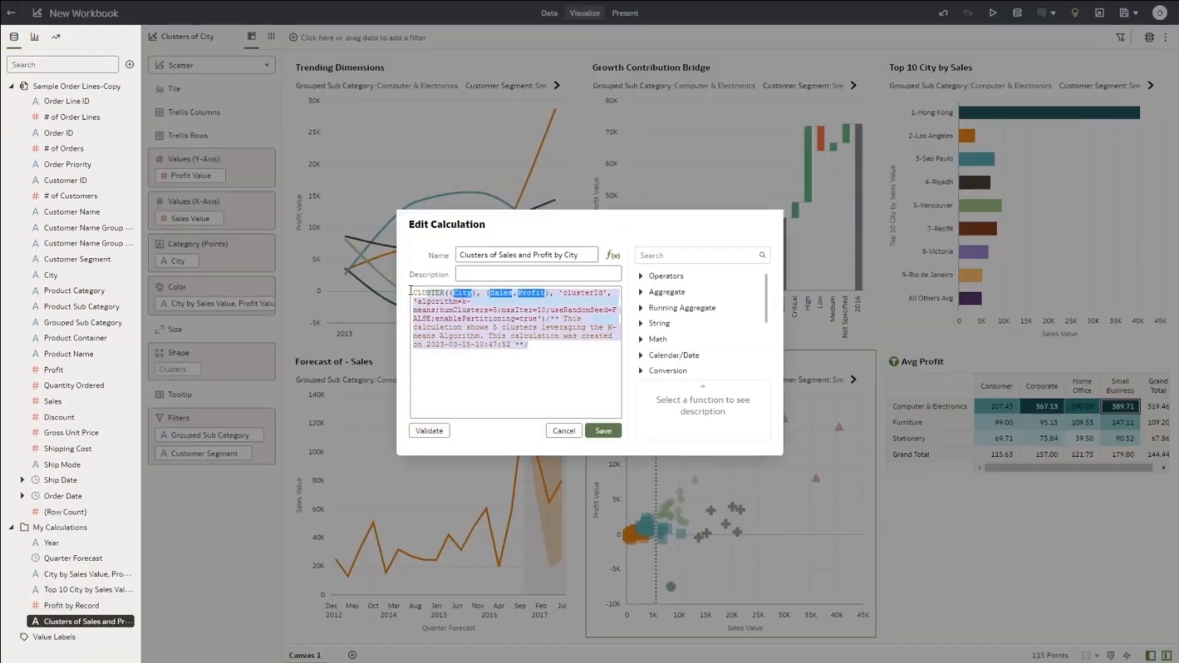
pyautogui.click(531, 366)
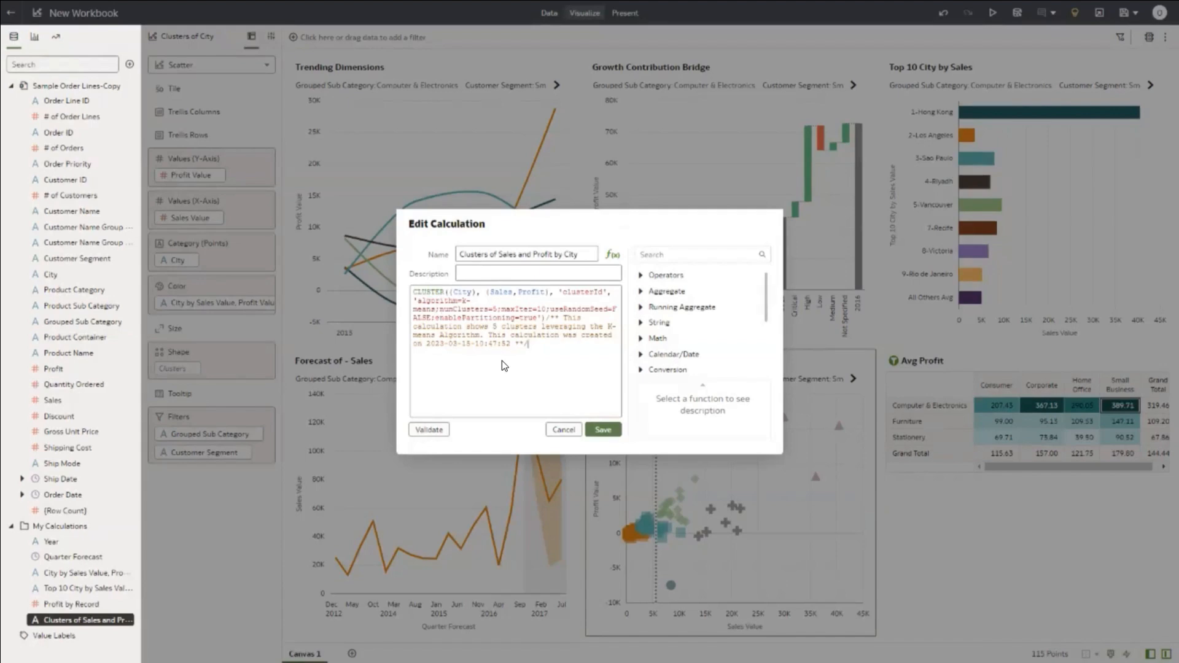
pyautogui.click(562, 430)
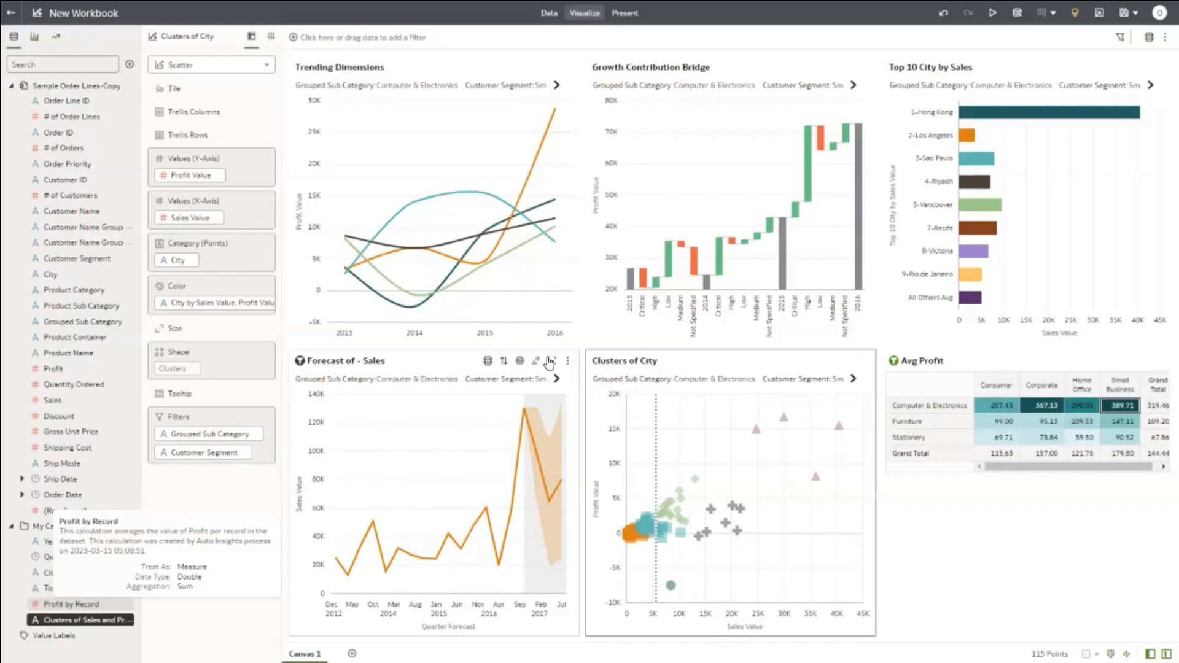
# Step: Maximize Forecast of - Sales, set its forecast Periods to 3 with Seasonal ARIMA, then restore the canvas
pyautogui.click(551, 363)
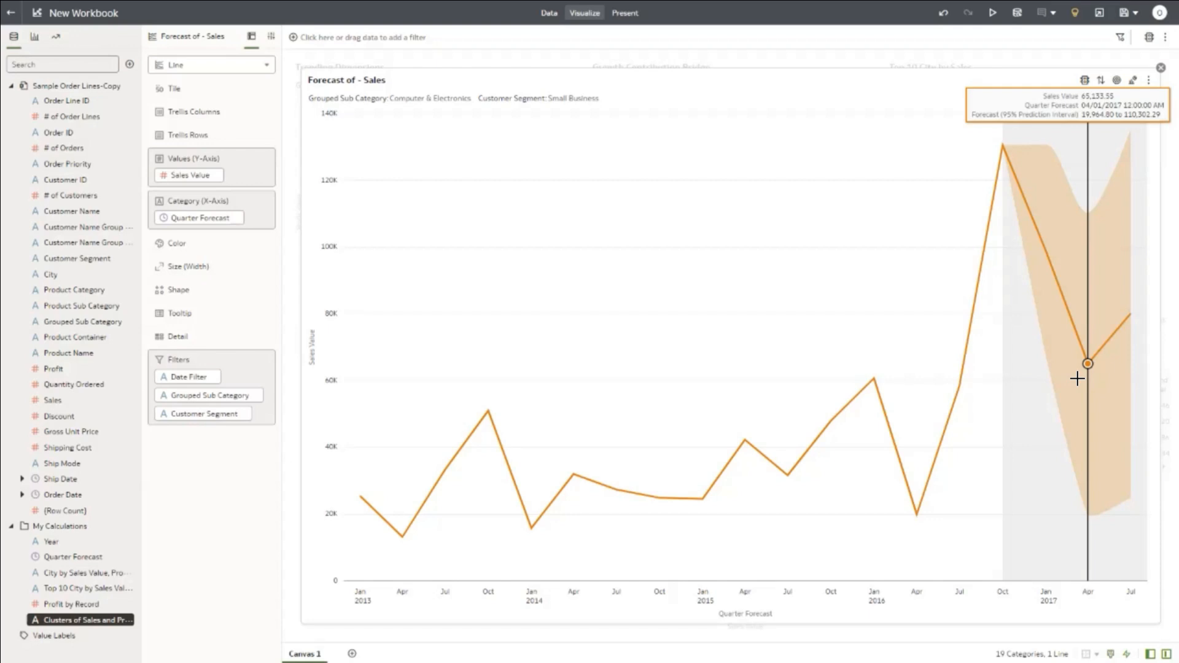
pyautogui.click(271, 39)
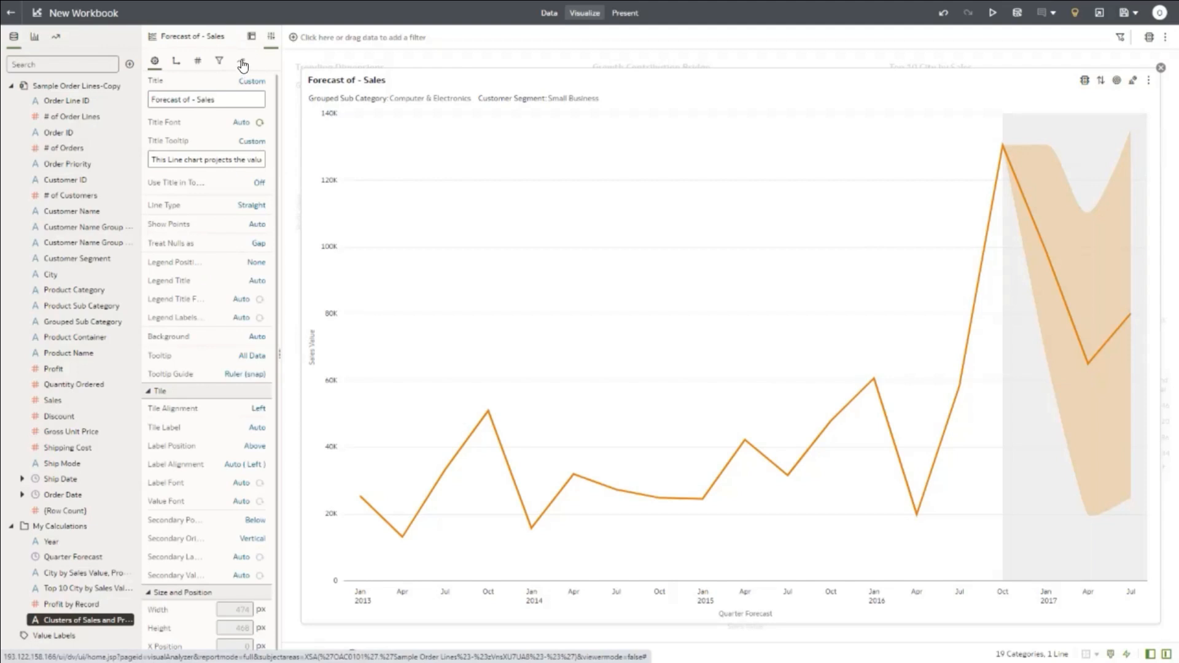
pyautogui.click(243, 63)
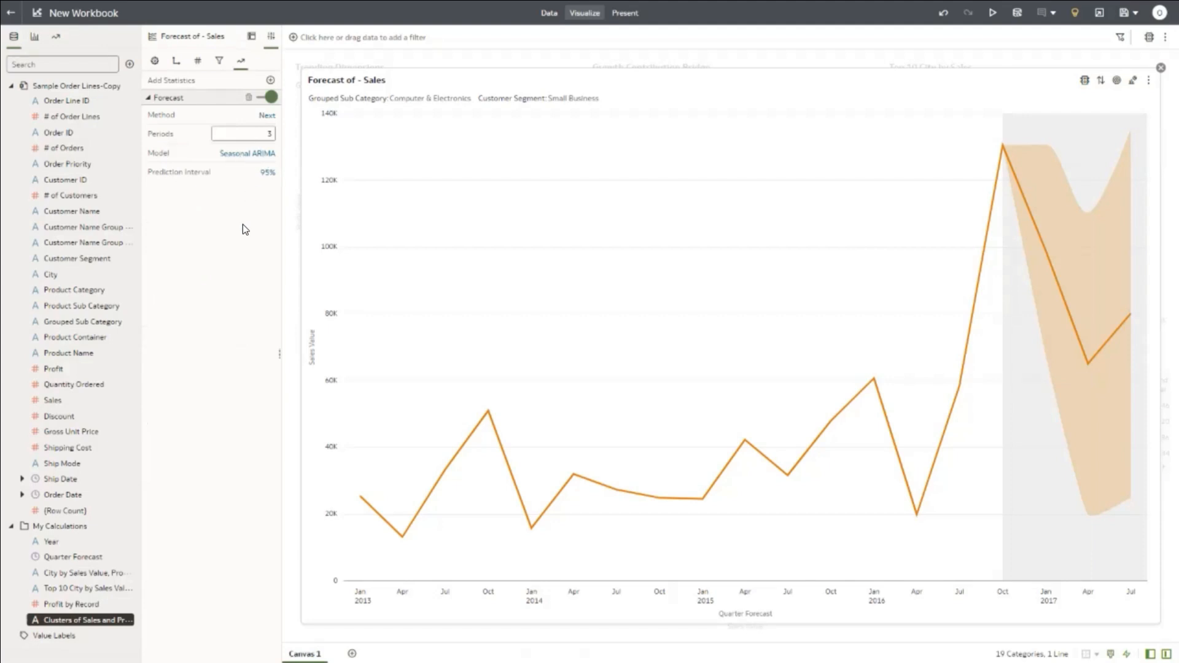
pyautogui.click(269, 132)
pyautogui.press('BackSpace')
pyautogui.write('3')
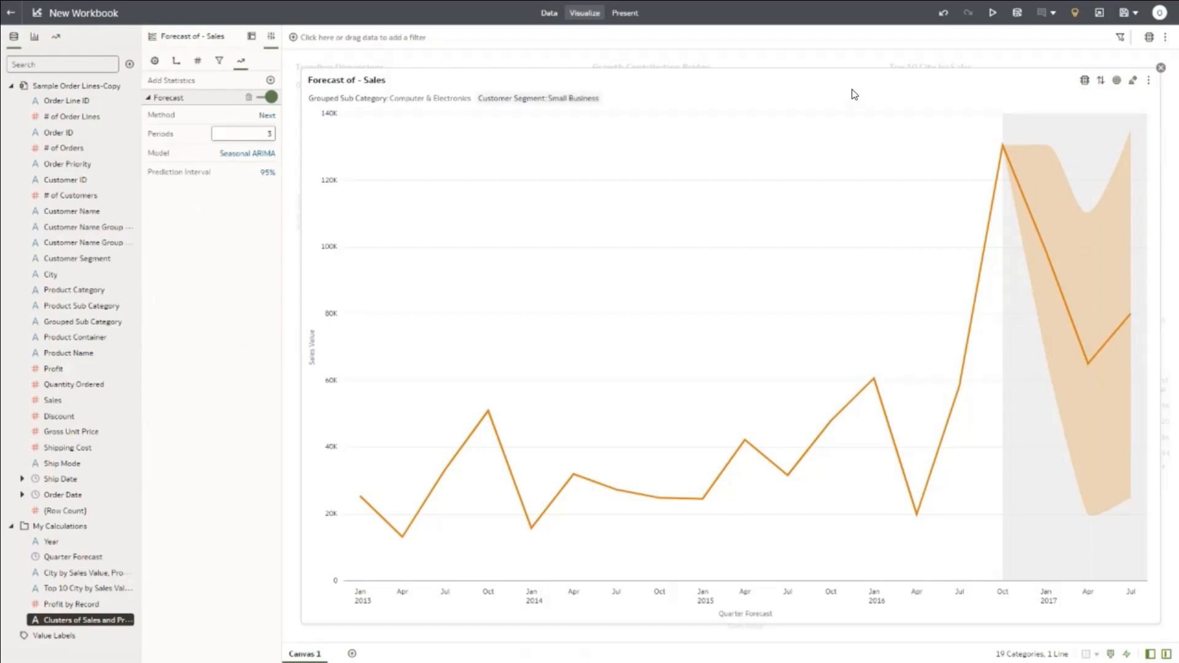
pyautogui.click(1161, 68)
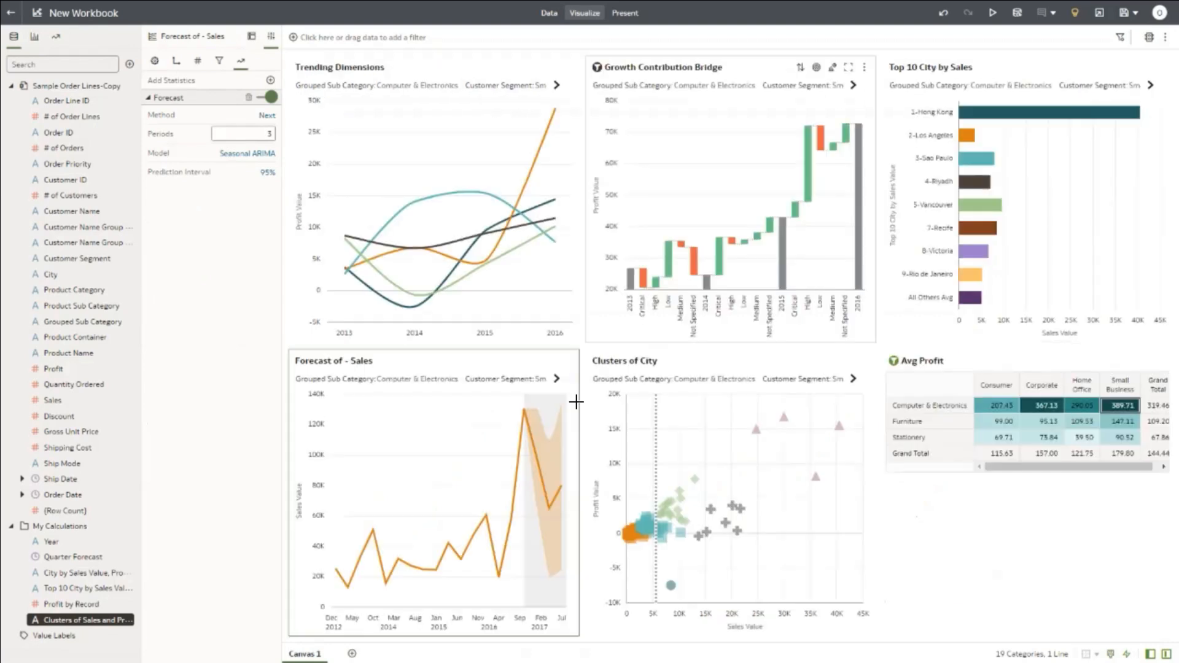
pyautogui.moveTo(502, 387)
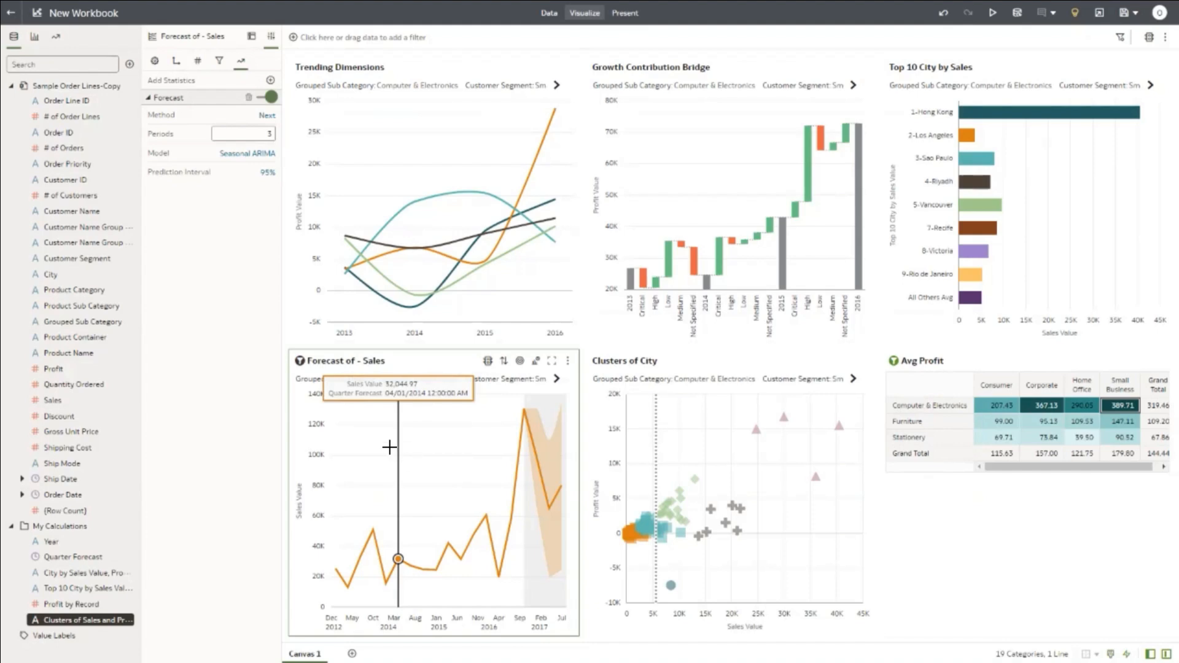
# Step: Rename the workbook to AutoInsightsTry and save it into My Folders
pyautogui.click(1125, 14)
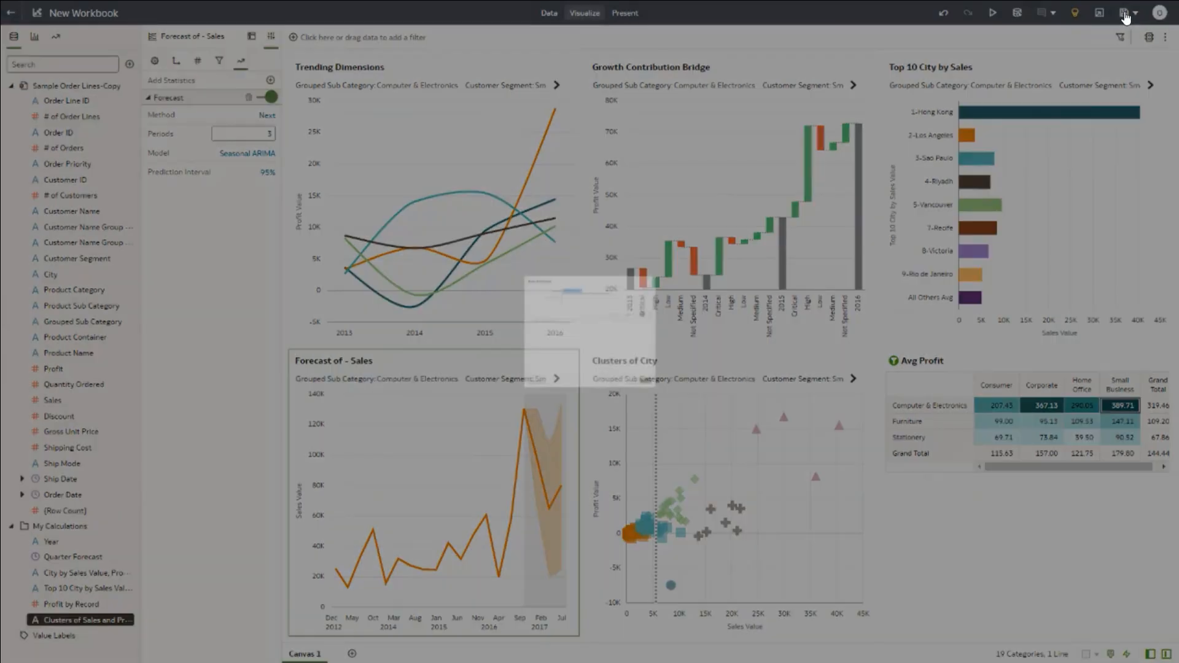
pyautogui.click(573, 201)
pyautogui.doubleClick(556, 202)
pyautogui.keyDown('shift'); pyautogui.click(512, 203); pyautogui.keyUp('shift')
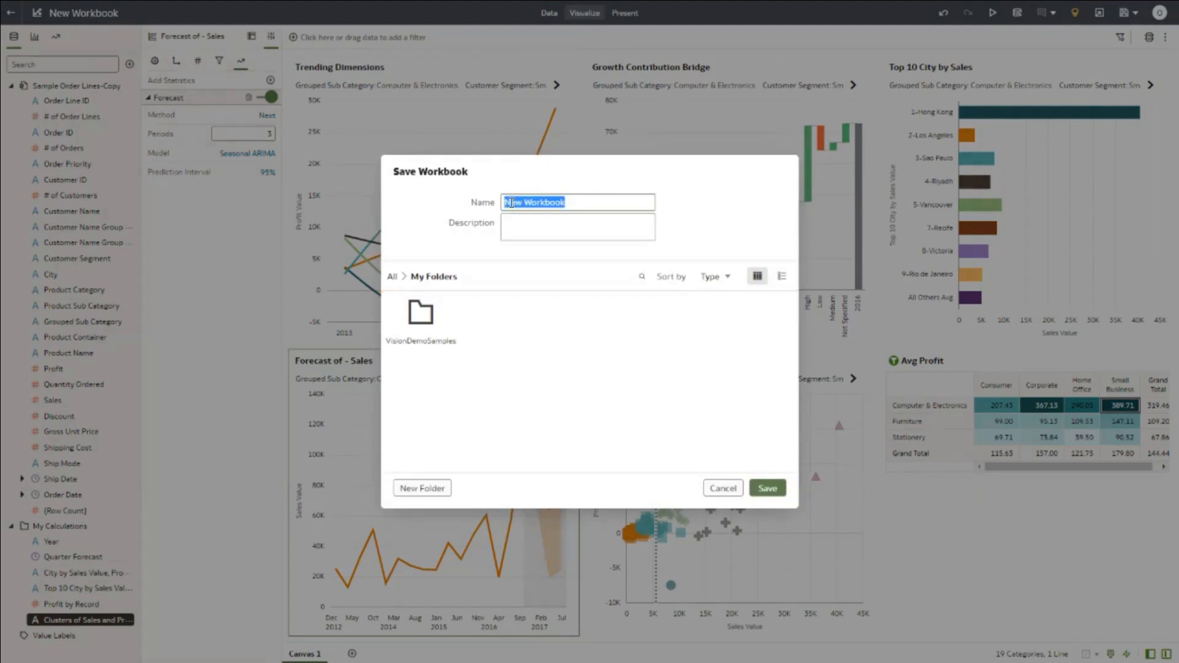
pyautogui.write('AutoInsigh')
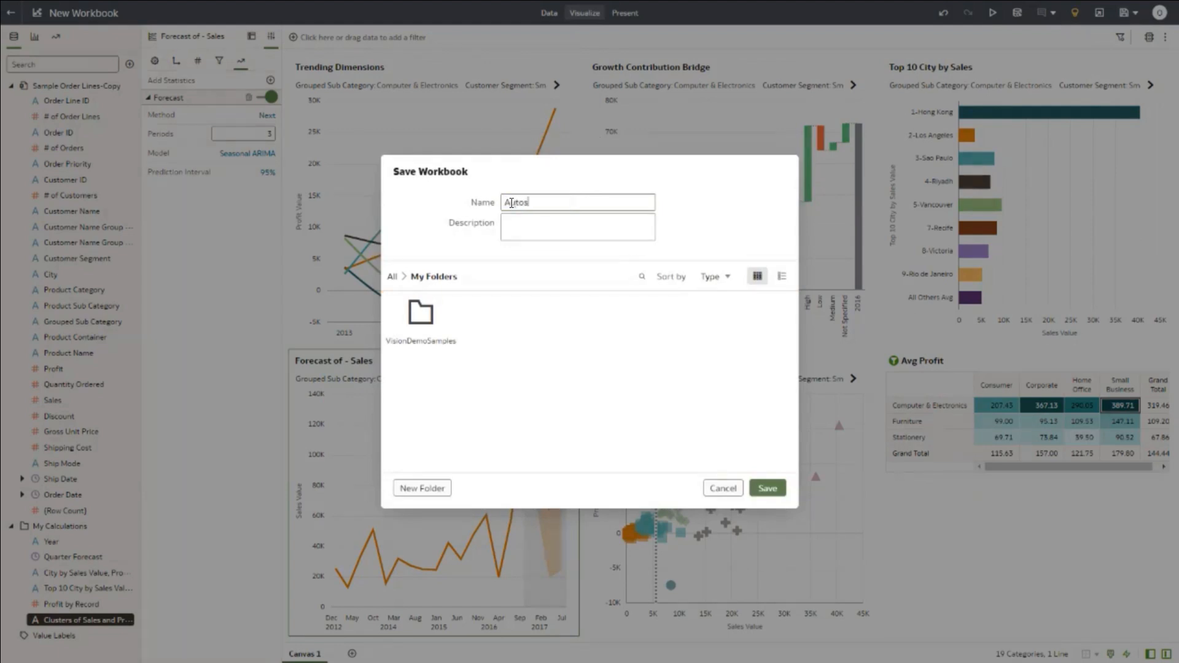
pyautogui.write('tsTry')
pyautogui.click(393, 277)
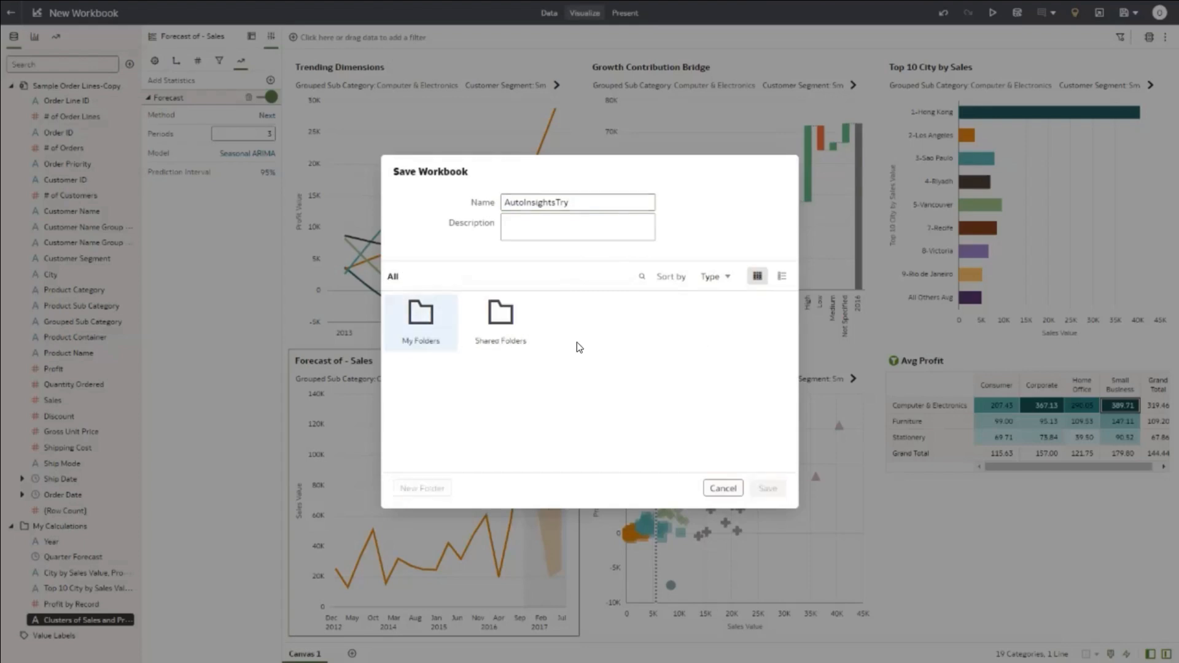
pyautogui.doubleClick(430, 316)
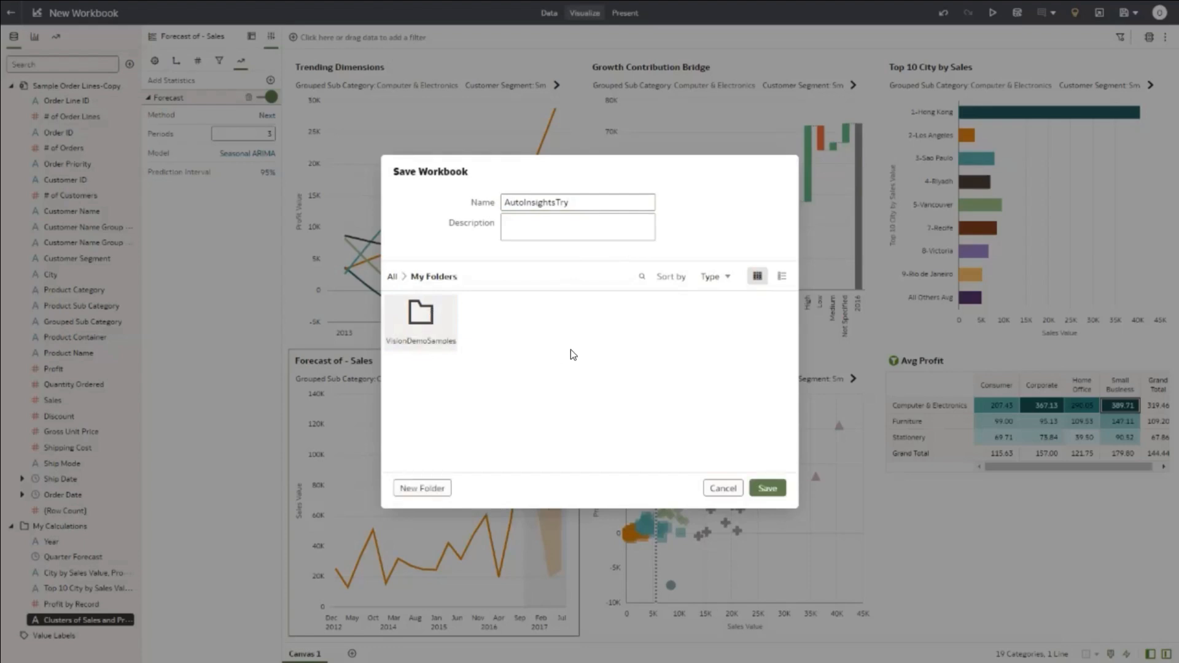
pyautogui.click(767, 488)
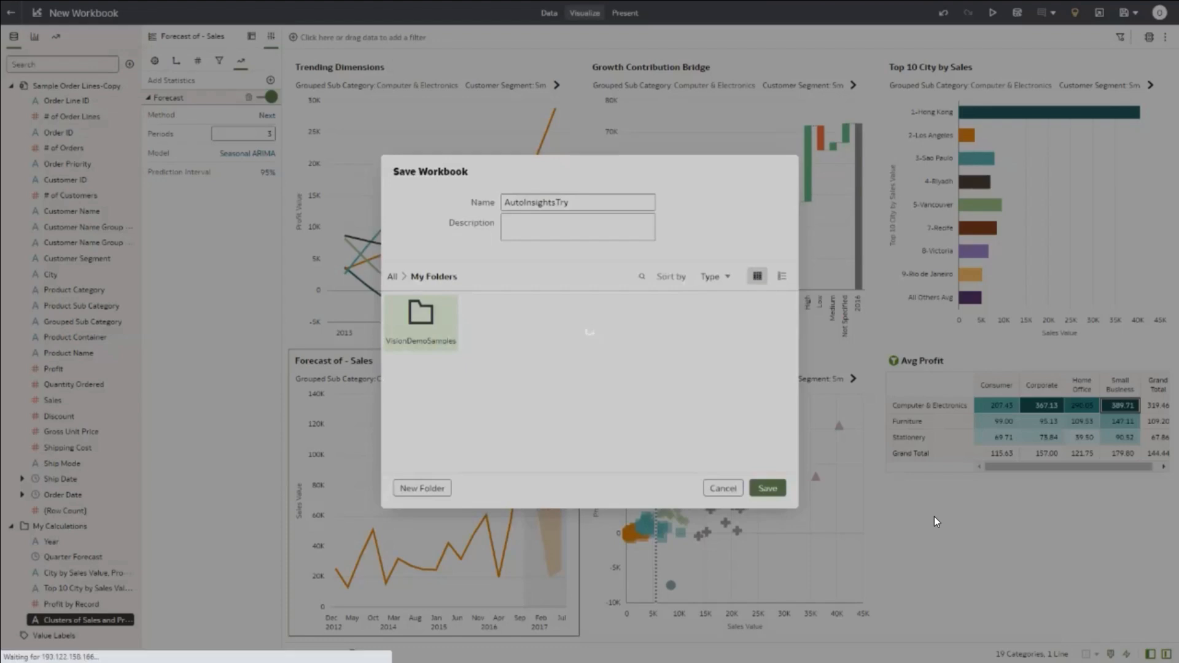
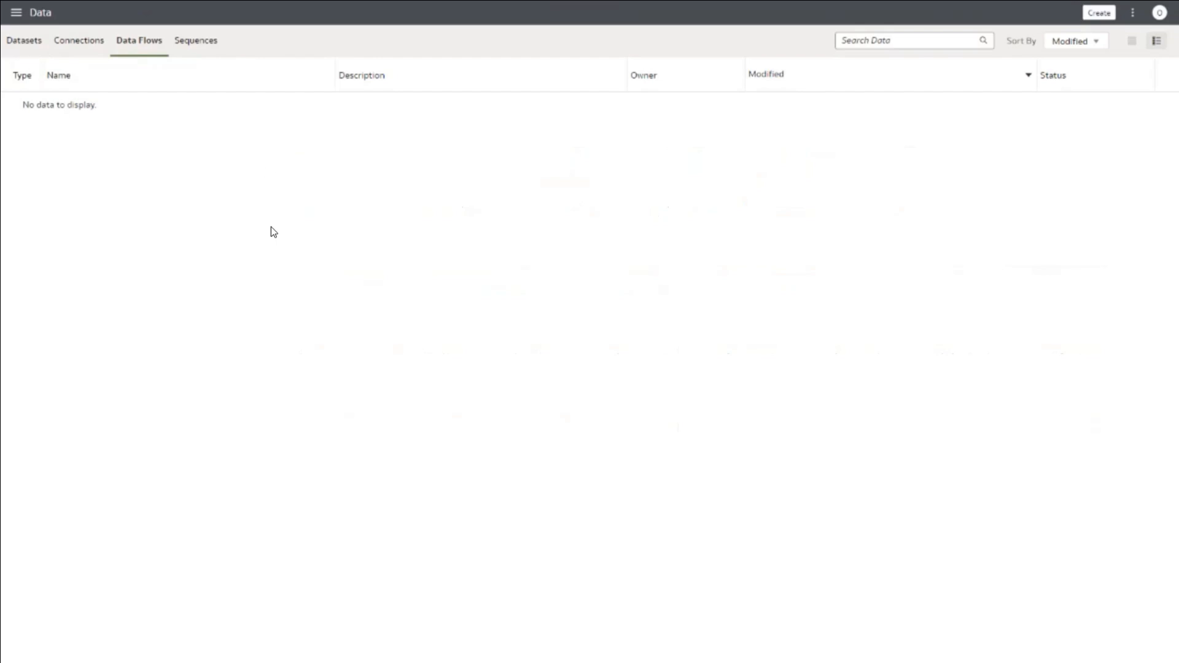
# Step: Duplicate the Bike Renting Training dataset to create Bike Renting Training-Copy
pyautogui.click(25, 43)
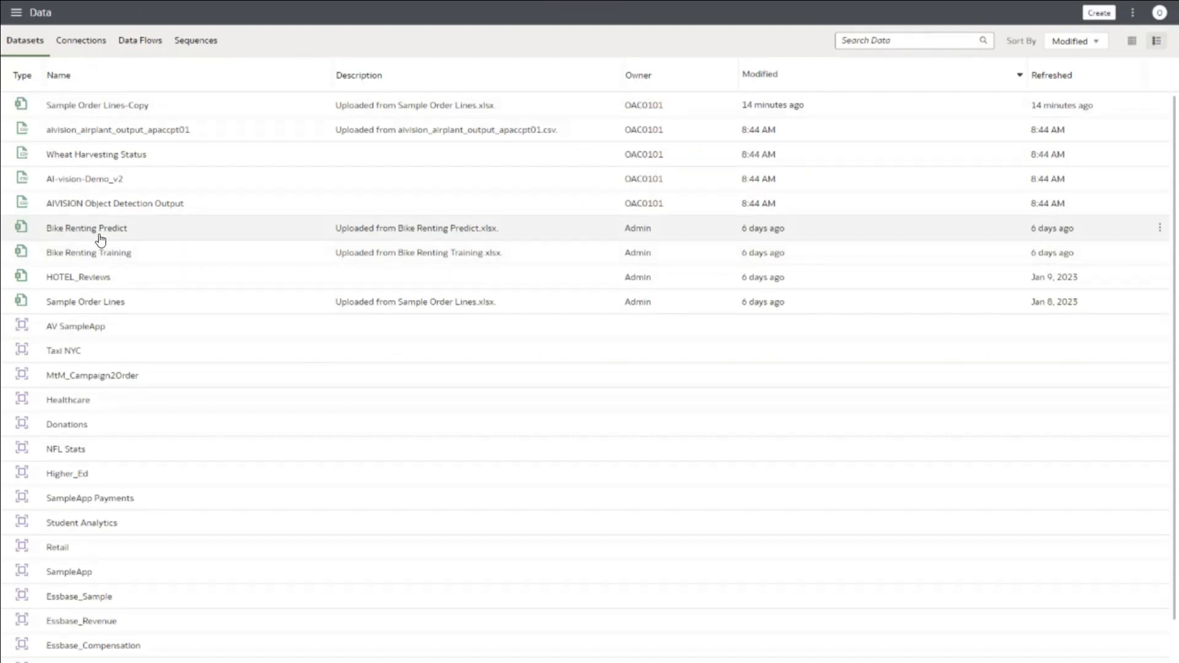
pyautogui.rightClick(102, 258)
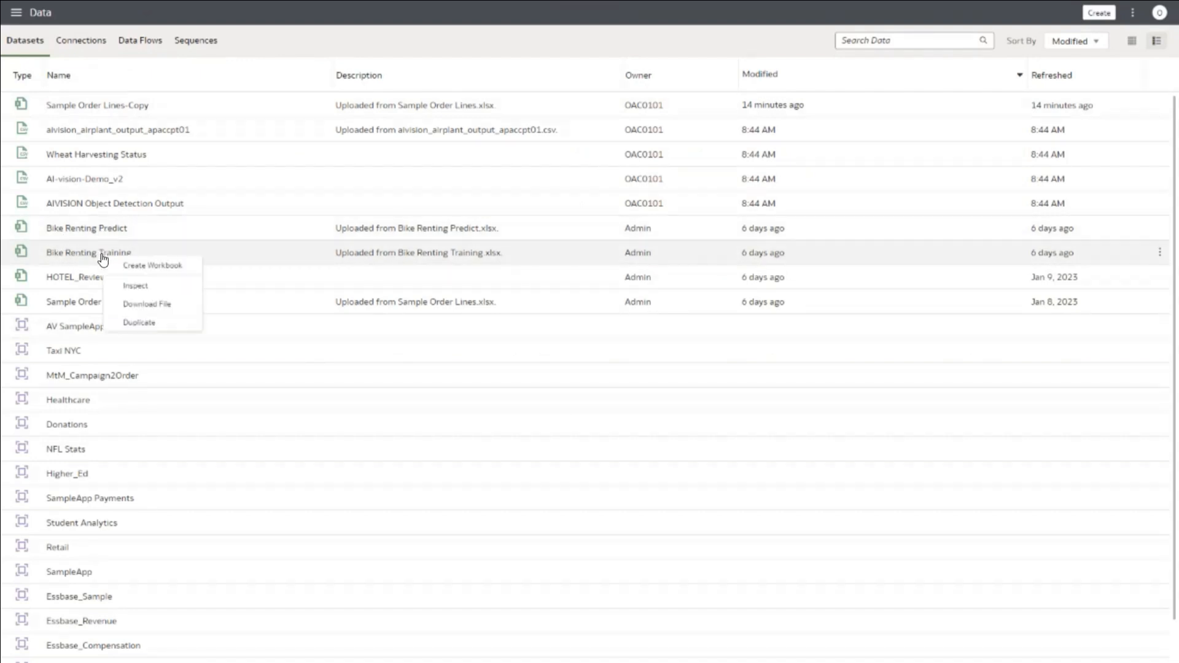
pyautogui.click(136, 323)
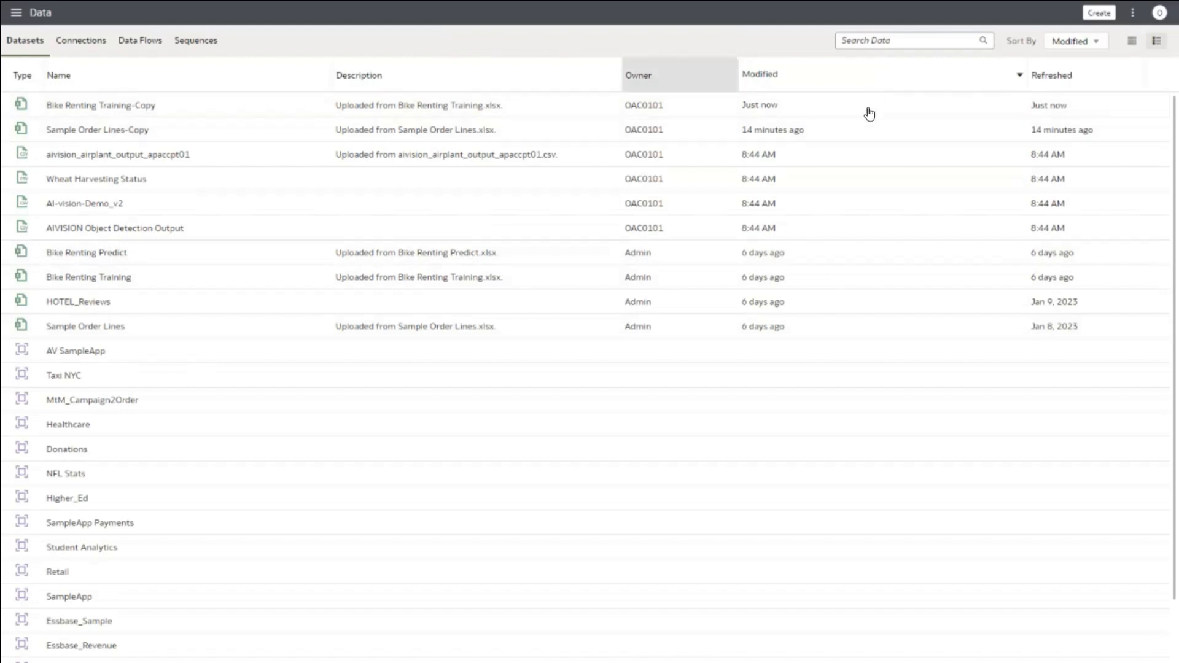
pyautogui.click(1097, 13)
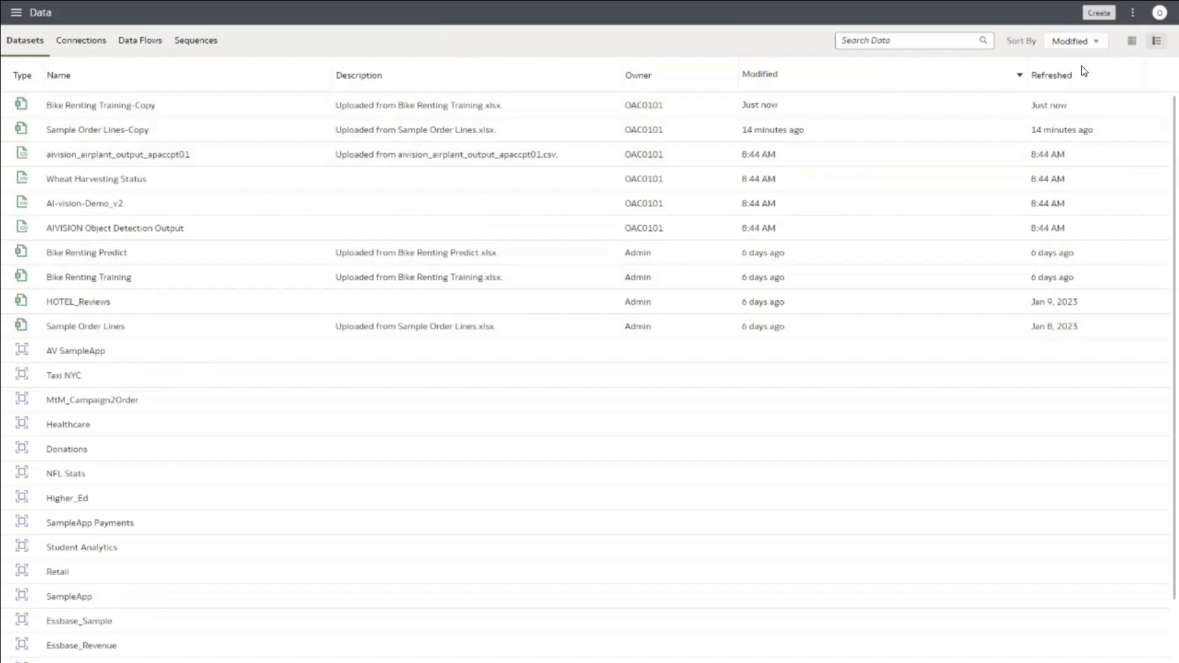
# Step: Create a new data flow with Bike Renting Training-Copy as its source dataset
pyautogui.click(1084, 83)
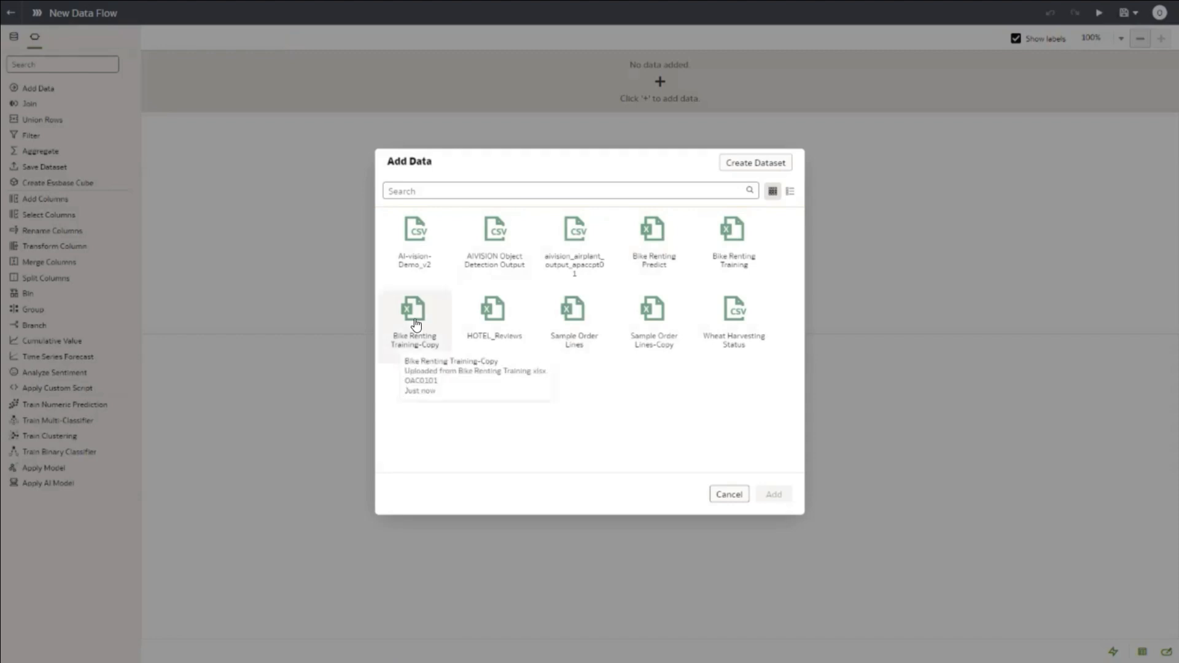
pyautogui.click(434, 400)
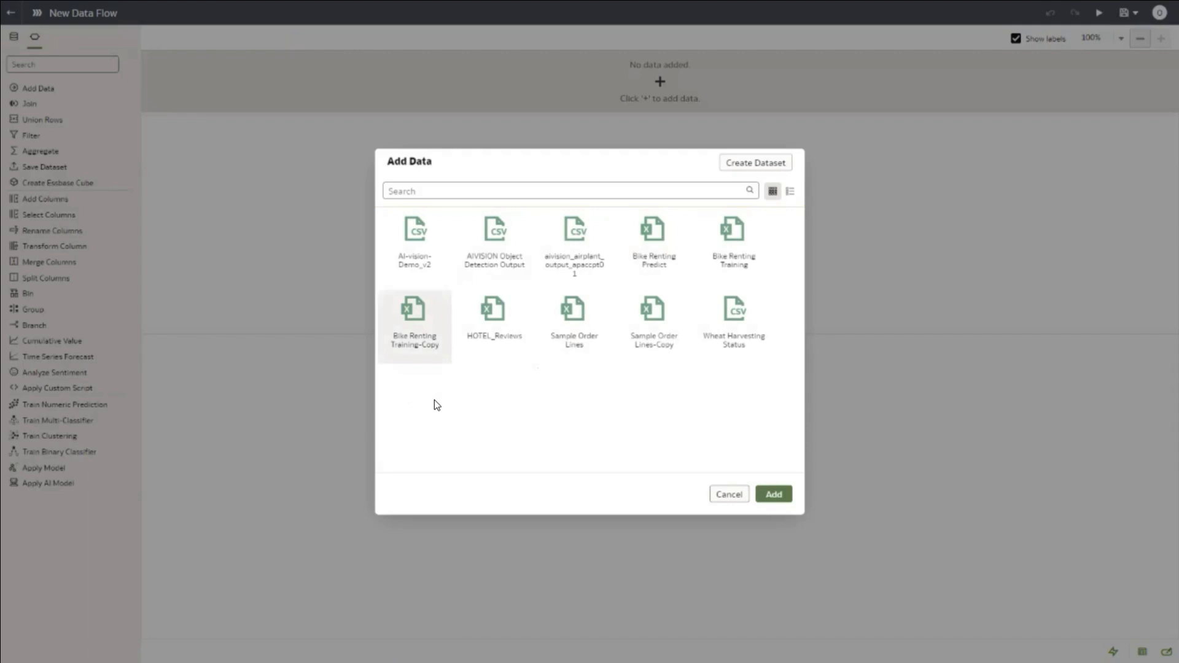
pyautogui.click(775, 495)
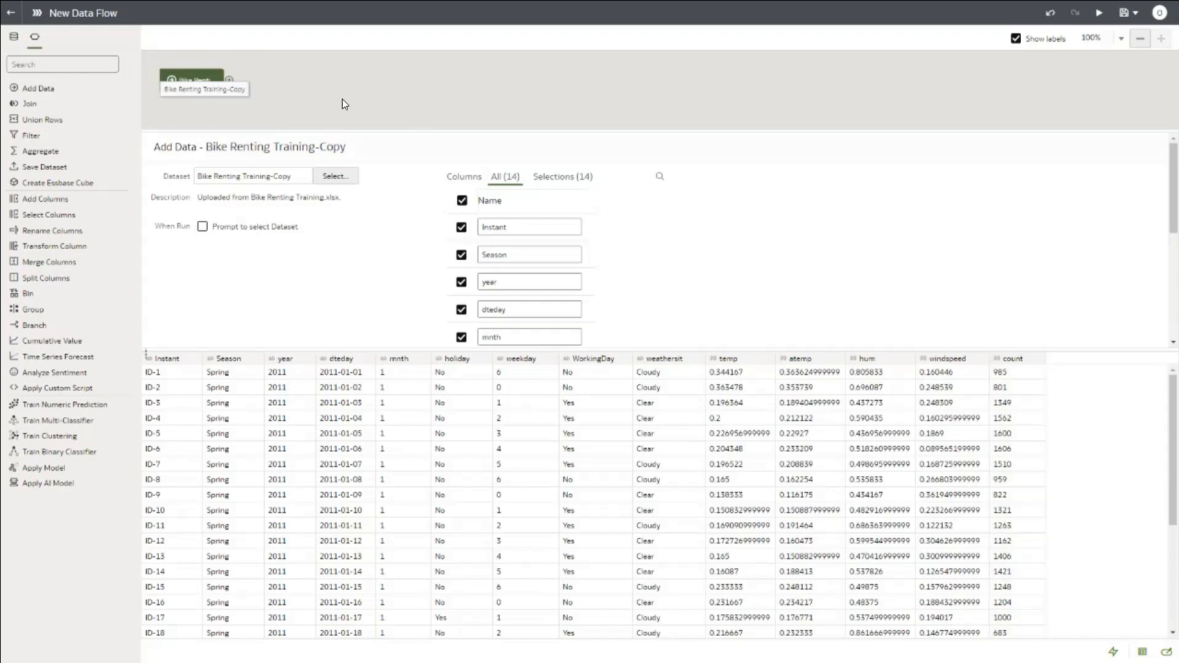
# Step: Add a Train Numeric Prediction step using the Linear Regression training script
pyautogui.click(229, 81)
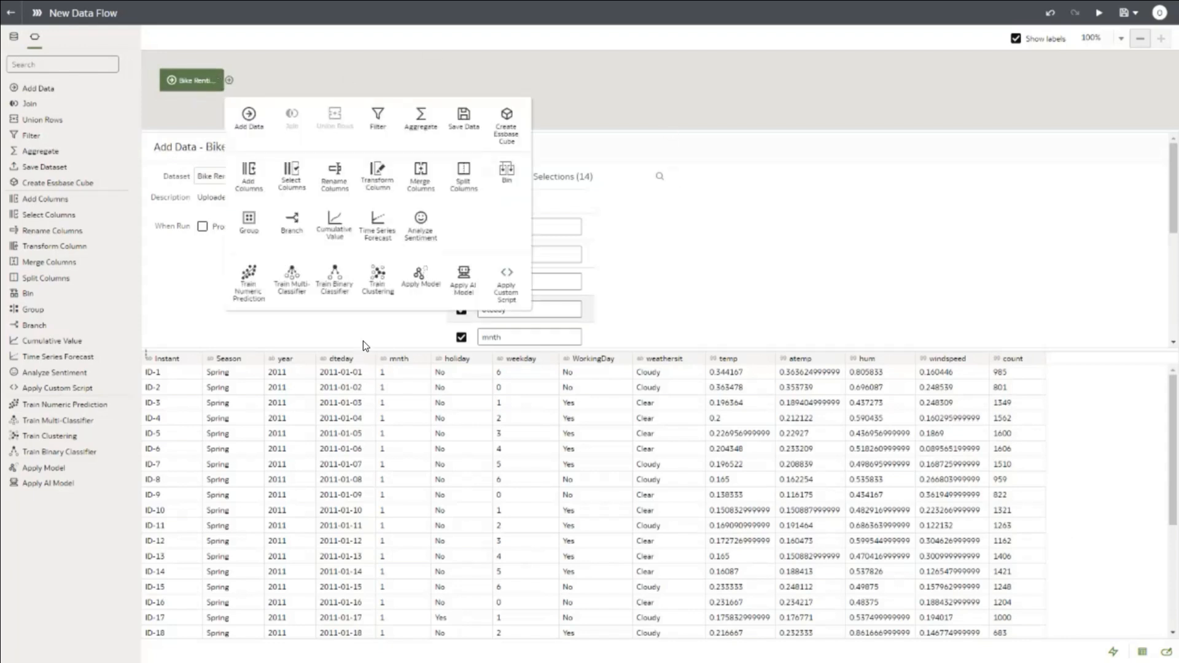
pyautogui.click(249, 286)
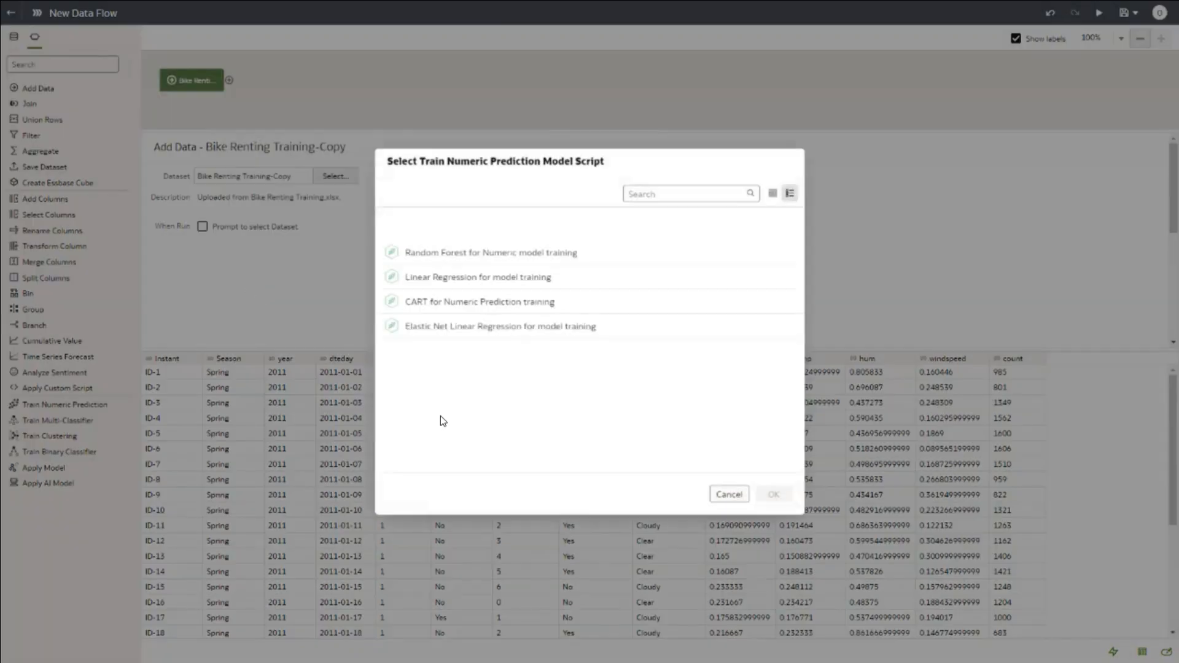
pyautogui.click(451, 278)
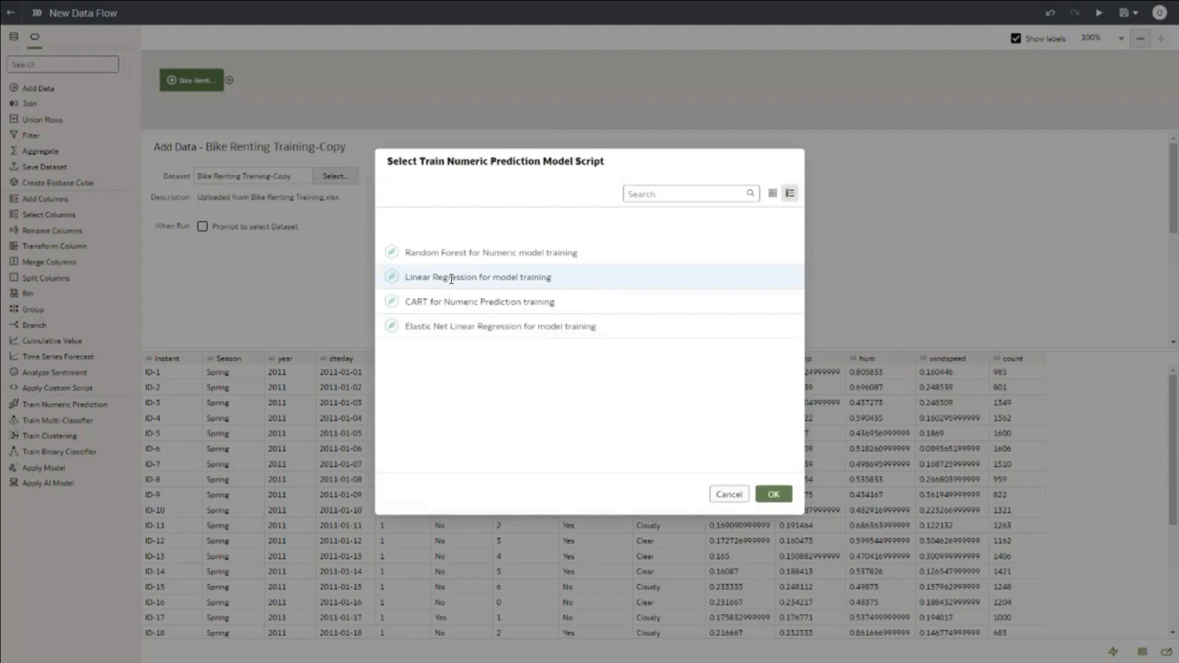
pyautogui.click(775, 493)
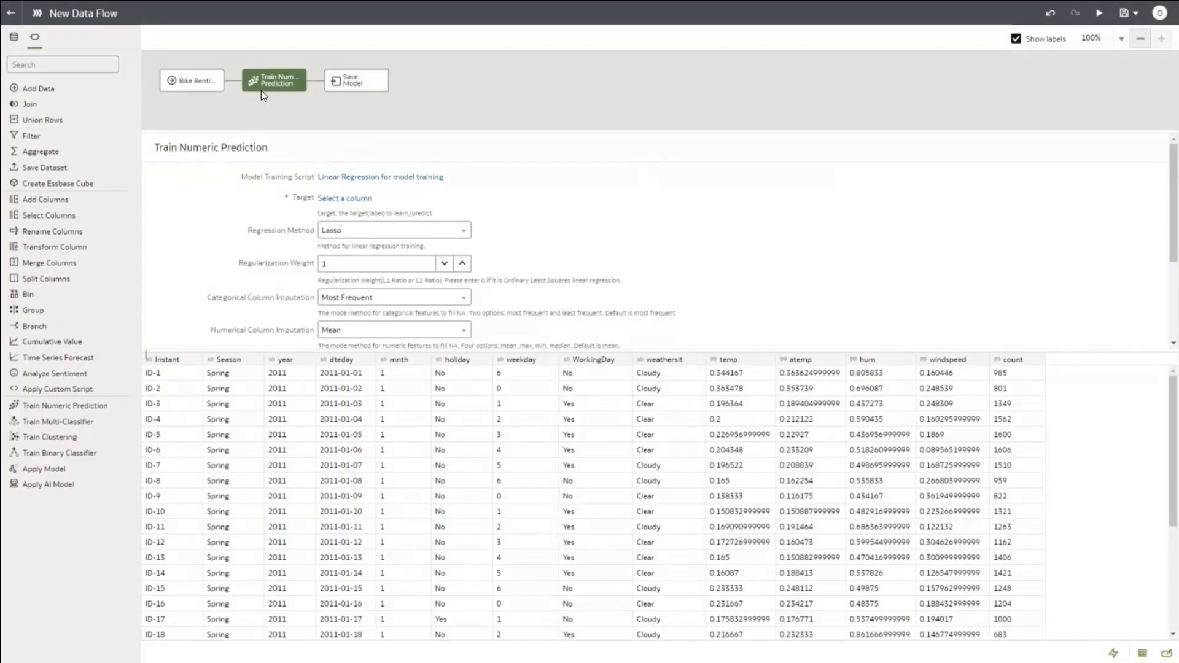
# Step: Set the prediction target to count and Standardization to True
pyautogui.click(329, 198)
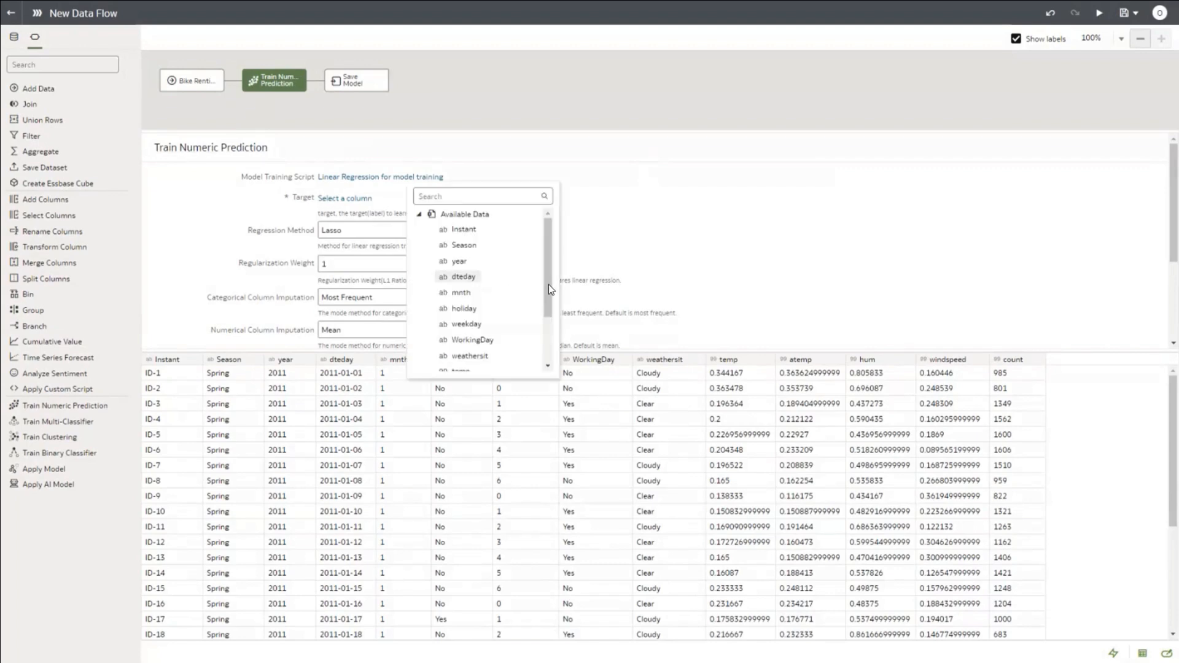
pyautogui.moveTo(547, 293); pyautogui.dragTo(540, 333)
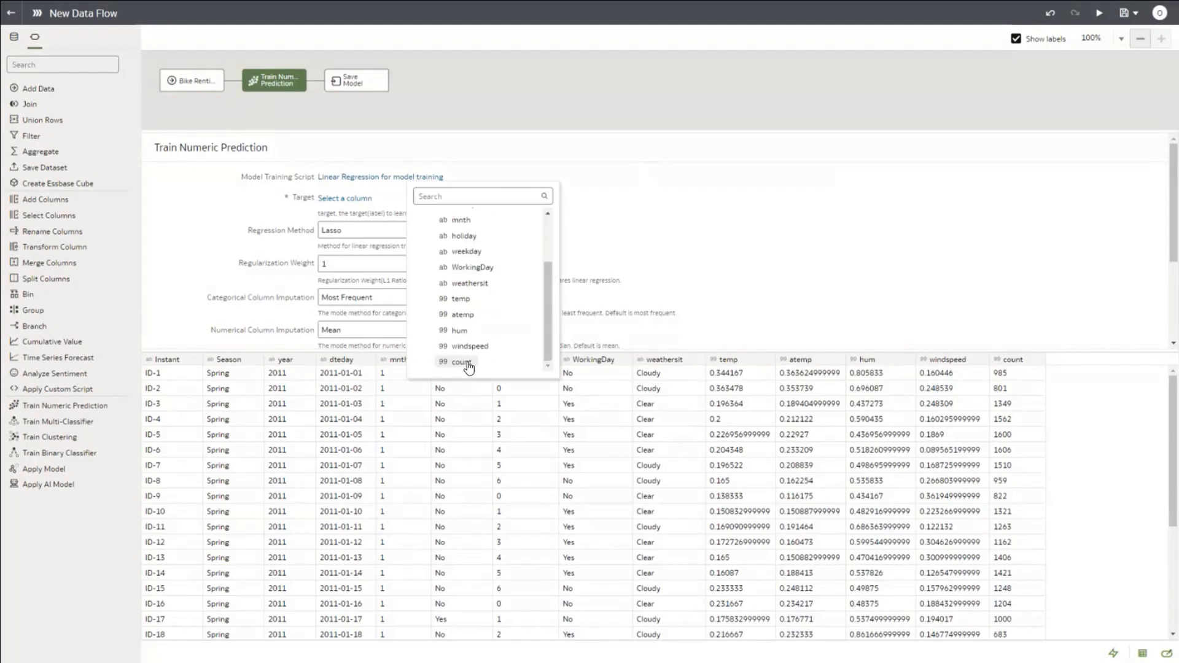
pyautogui.click(462, 362)
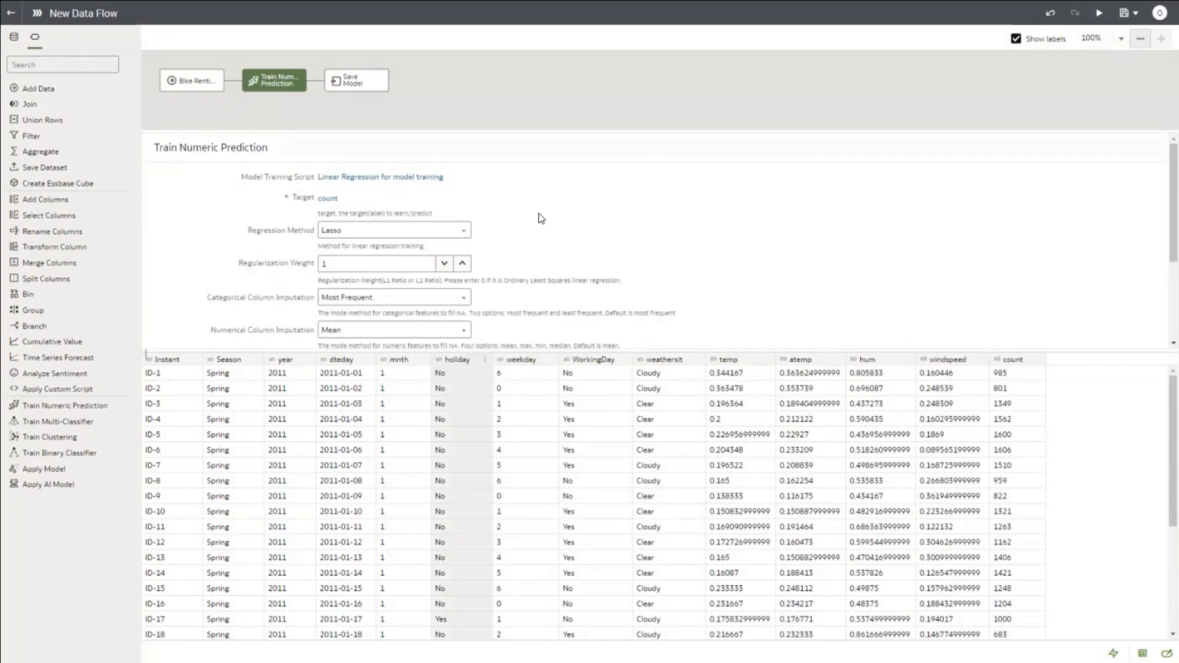
pyautogui.scroll(-2, 537, 215)
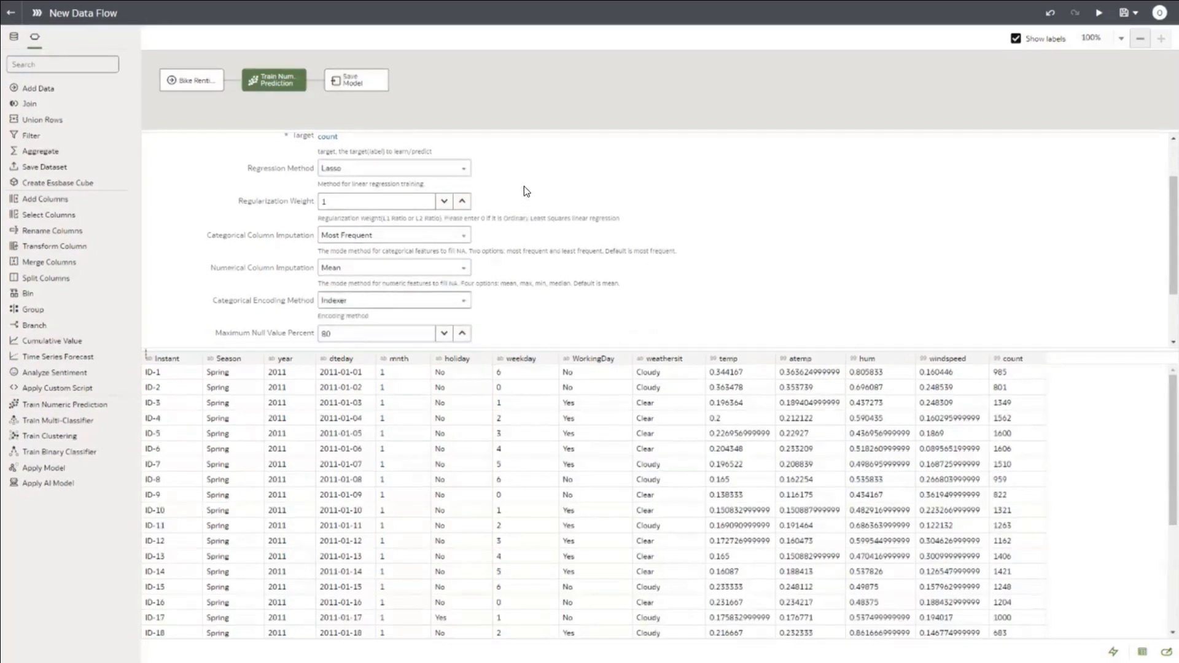
pyautogui.scroll(-1, 524, 186)
pyautogui.scroll(-1, 525, 186)
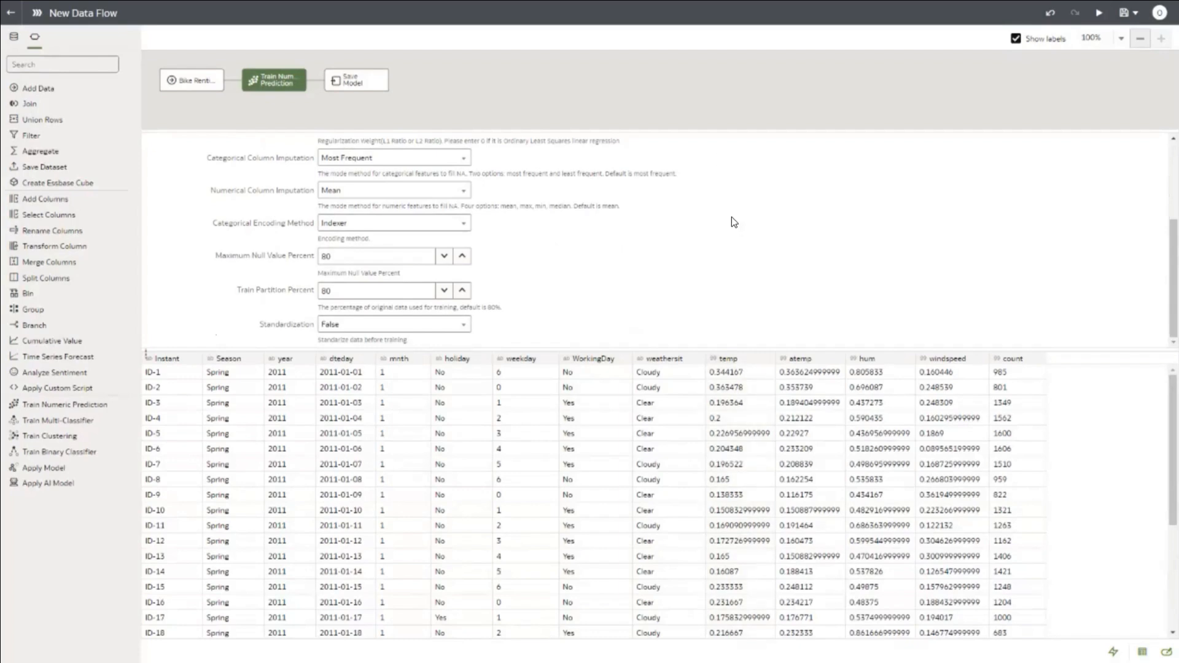
pyautogui.click(440, 320)
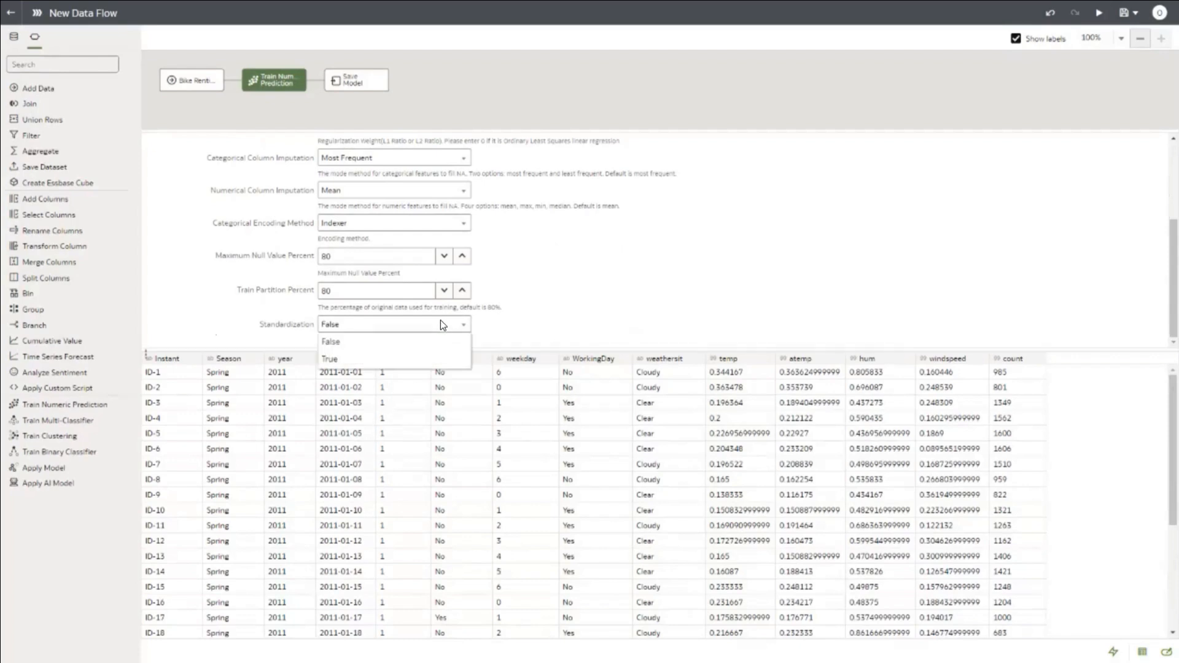
pyautogui.click(421, 359)
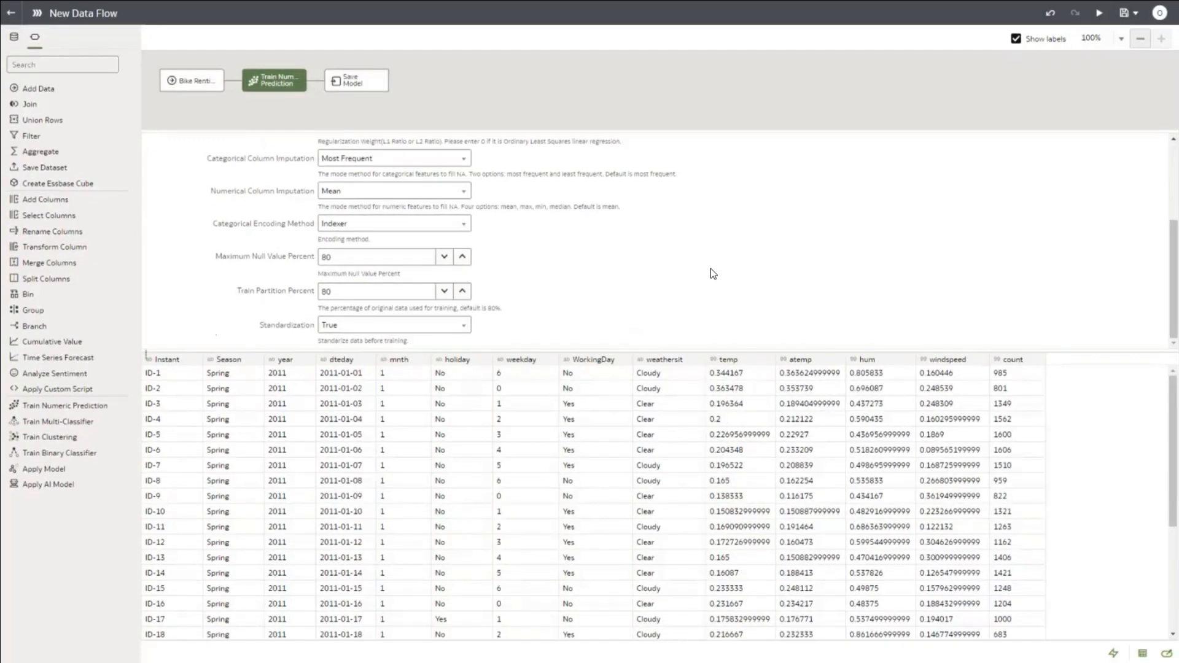
pyautogui.scroll(3, 617, 260)
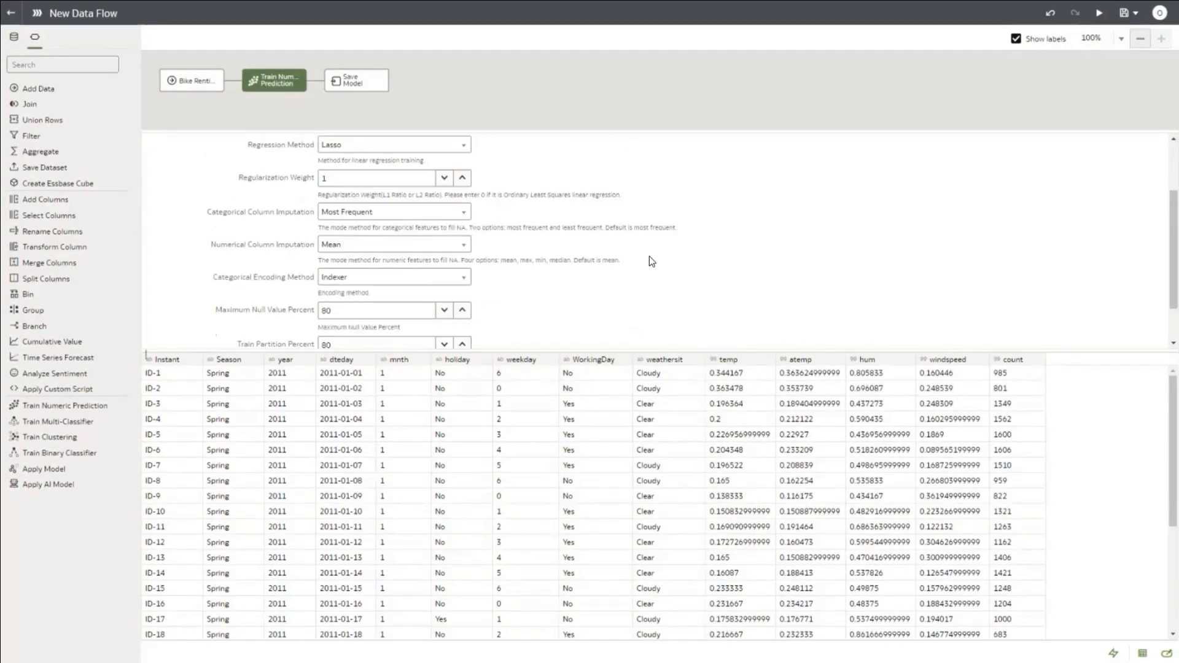
pyautogui.scroll(2, 442, 175)
pyautogui.click(353, 81)
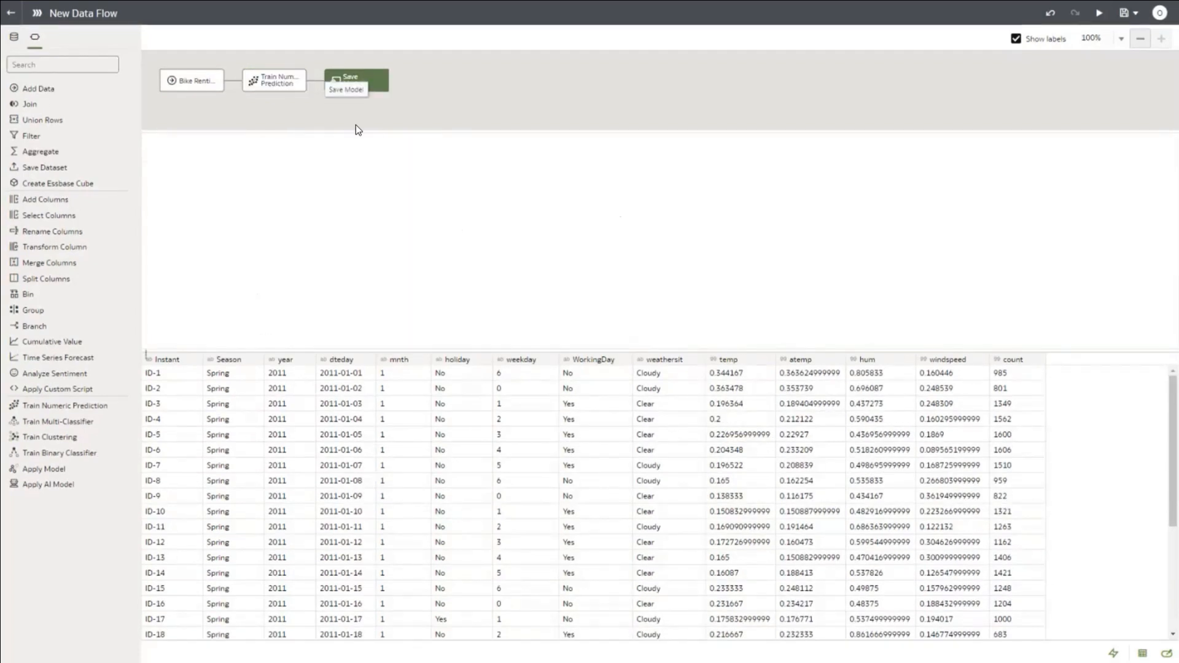
# Step: Replace the default model name in the Save Model step with Bikepredict
pyautogui.click(370, 176)
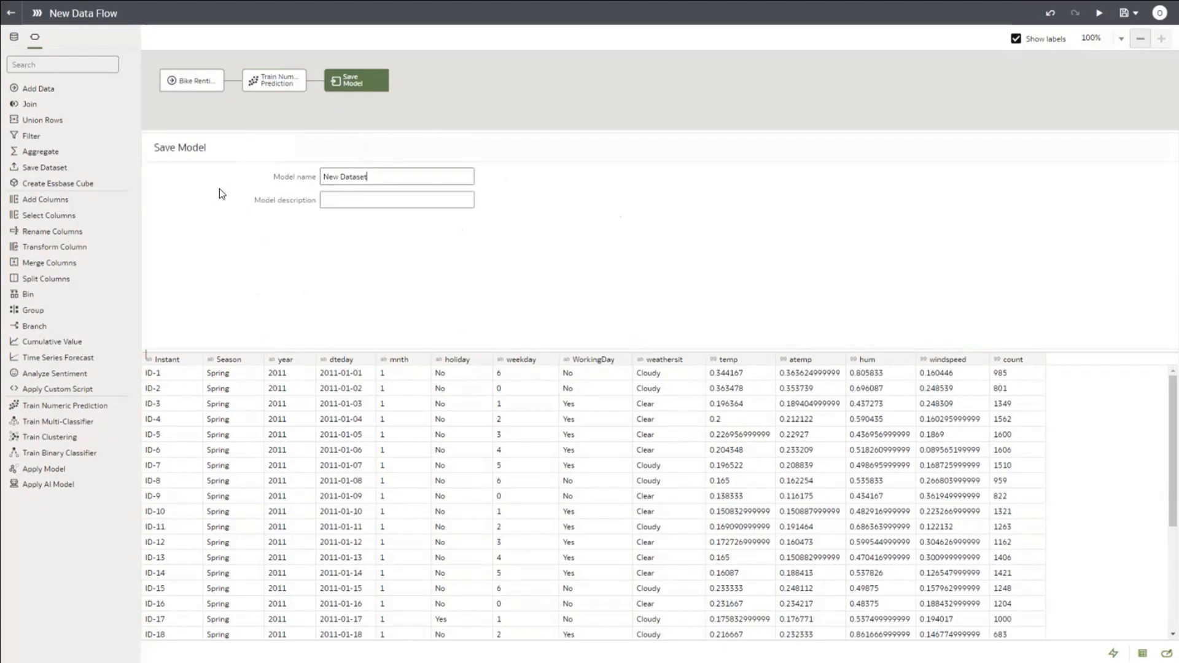
pyautogui.hotkey('ctrl', 'a')
pyautogui.write('Bikepredict')
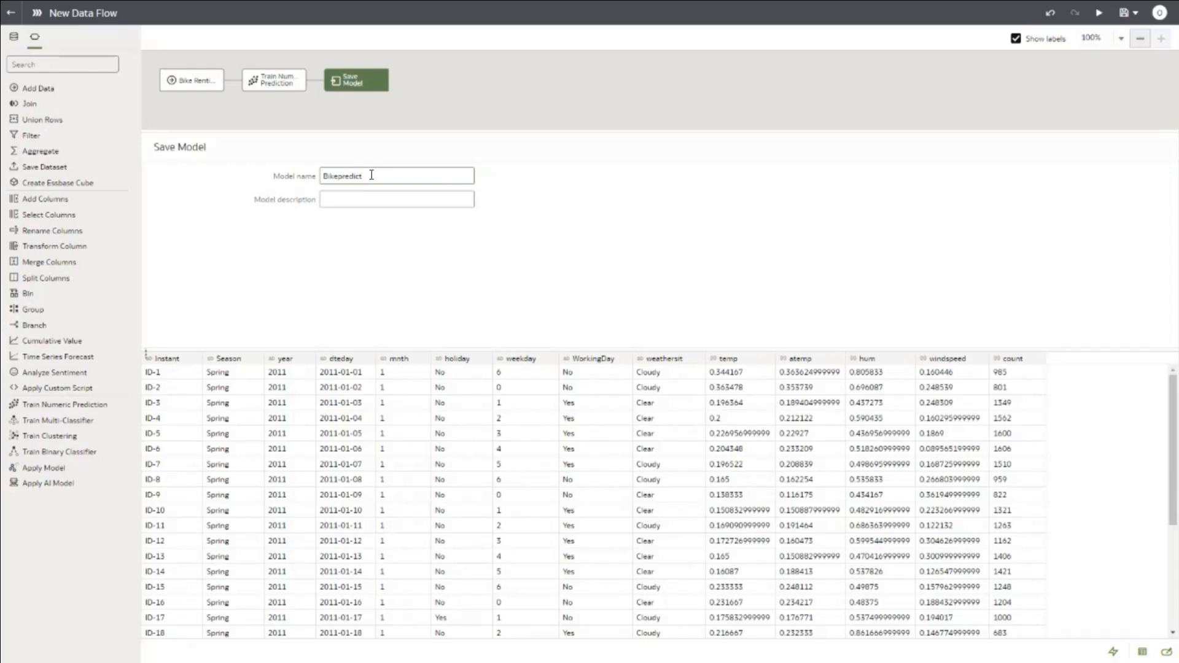
pyautogui.doubleClick(327, 176)
# Step: Run the data flow, saving it under the name Bikepredict_df
pyautogui.click(1097, 13)
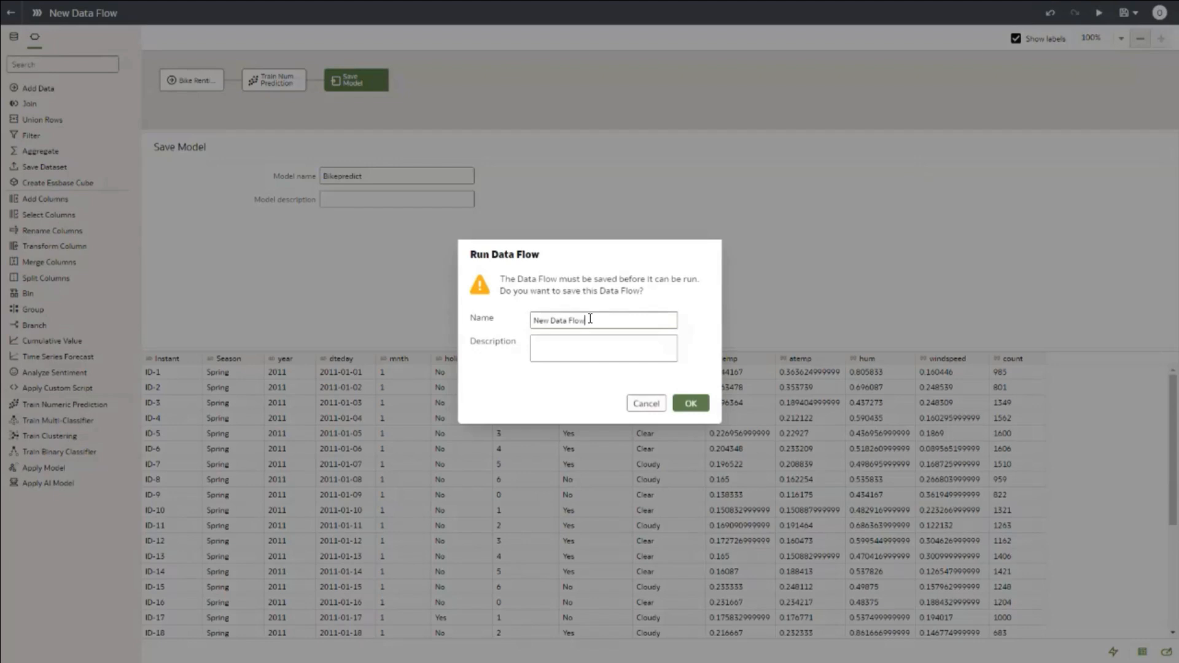
pyautogui.moveTo(588, 322); pyautogui.dragTo(518, 326)
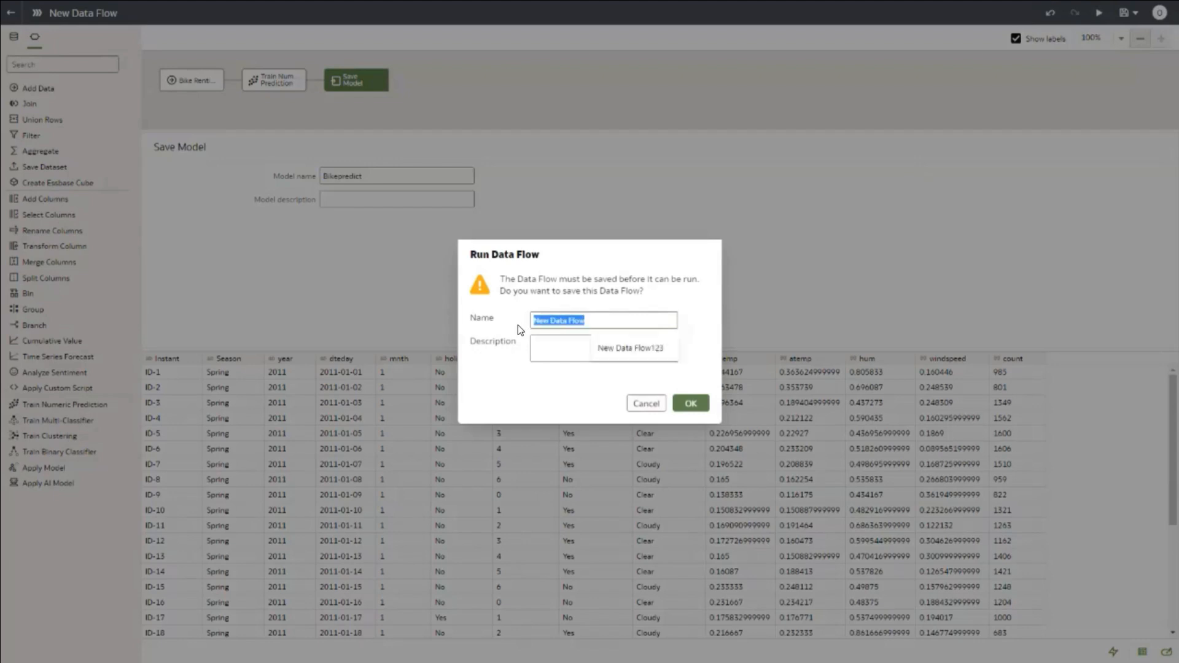
pyautogui.write('Bikepredict_')
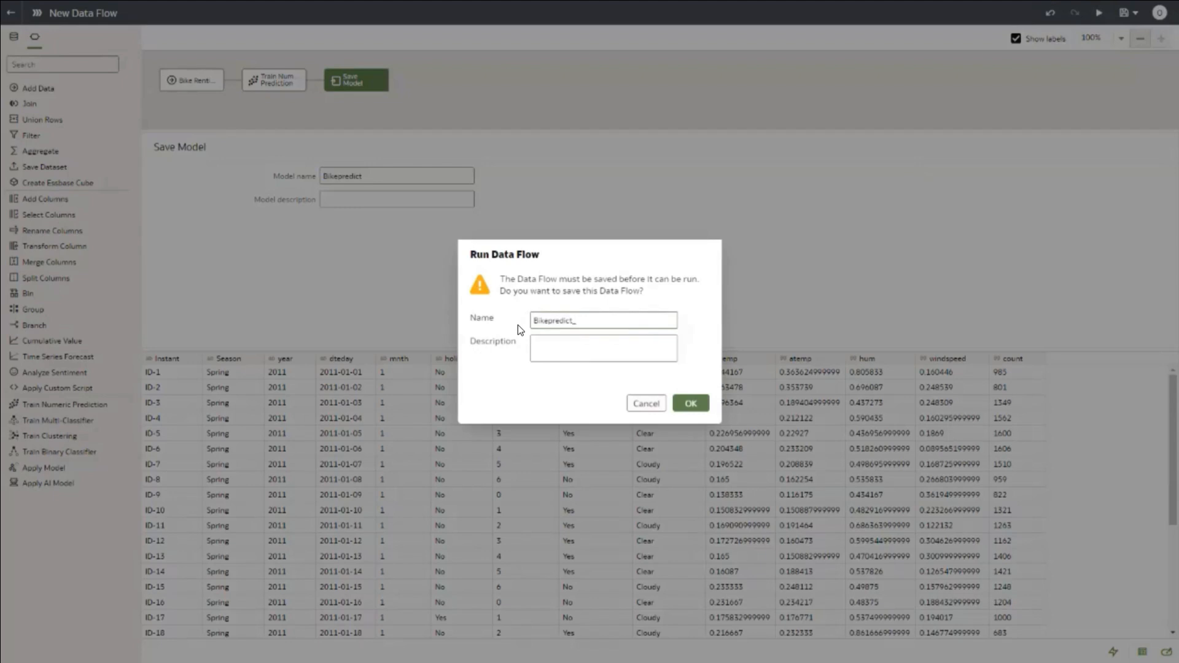
pyautogui.write('df')
pyautogui.click(692, 405)
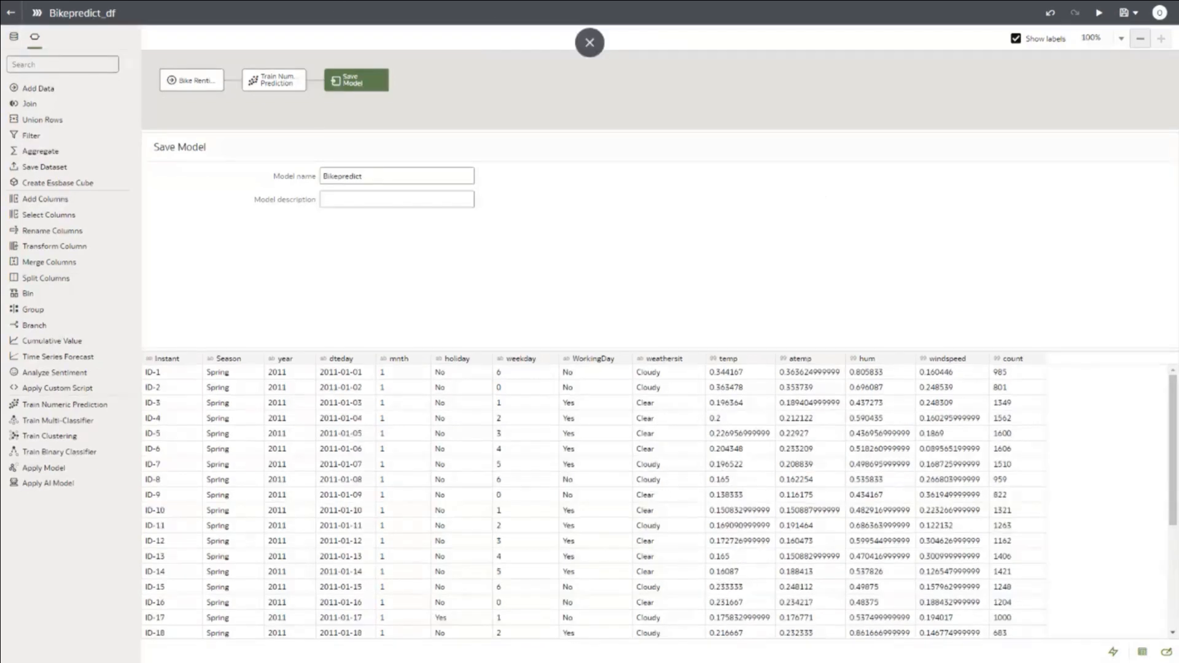
# Step: Duplicate Bike Renting Predict and open a new workbook on Bike Renting Predict-Copy
pyautogui.click(10, 12)
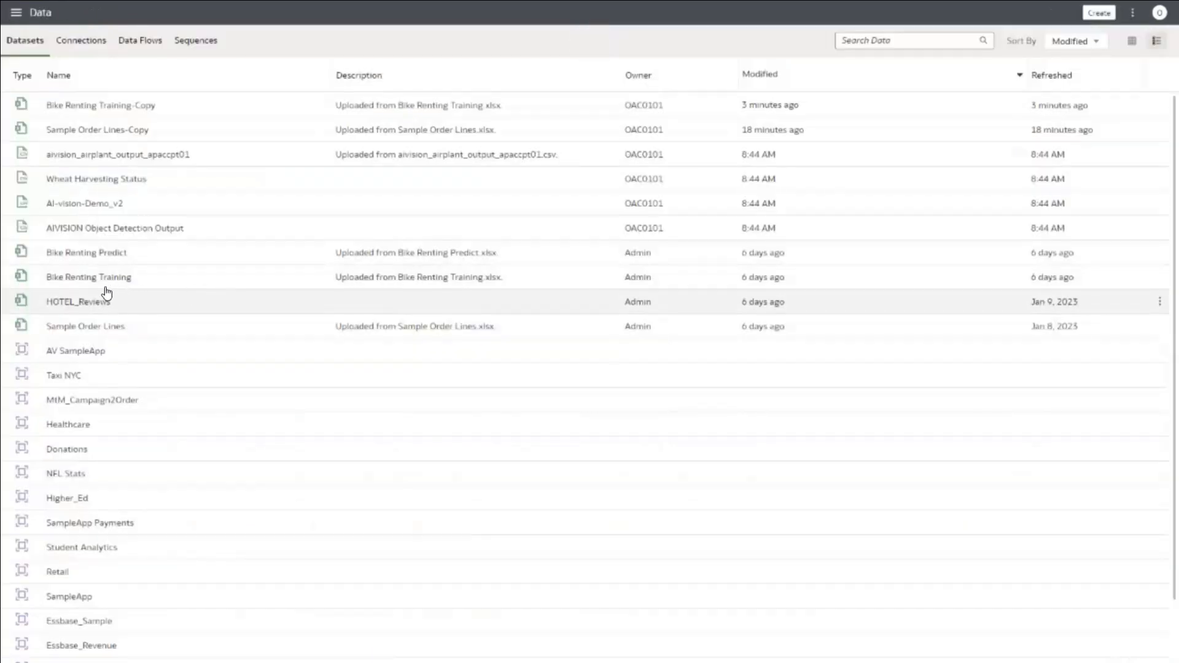
pyautogui.rightClick(103, 257)
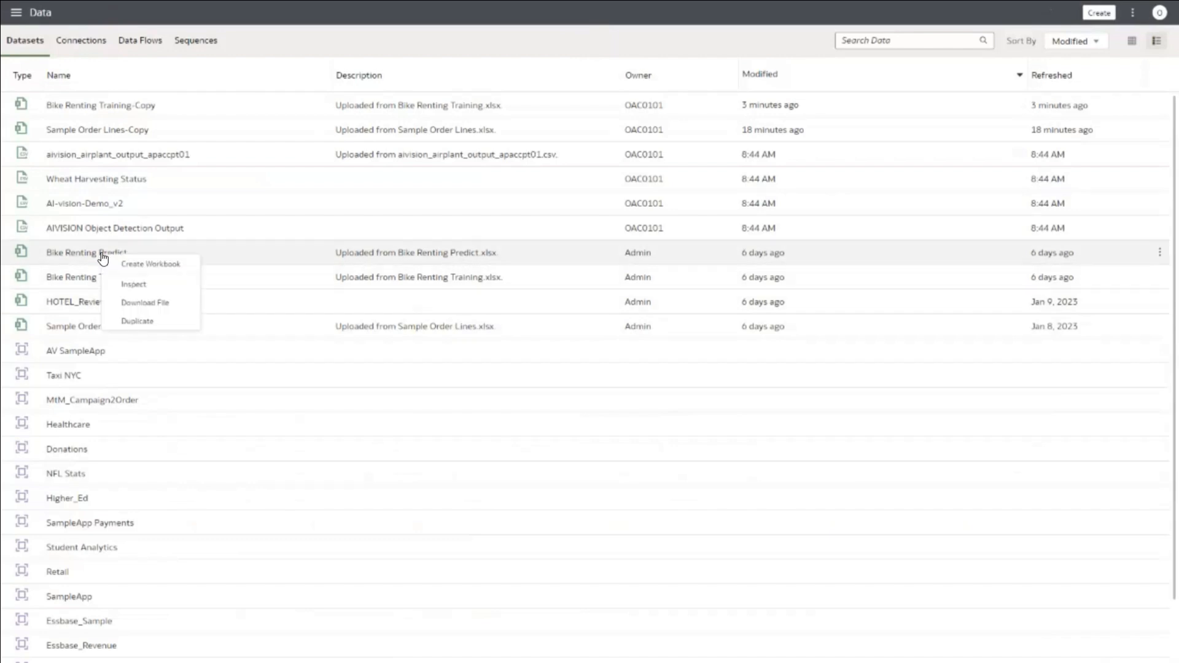
pyautogui.click(151, 324)
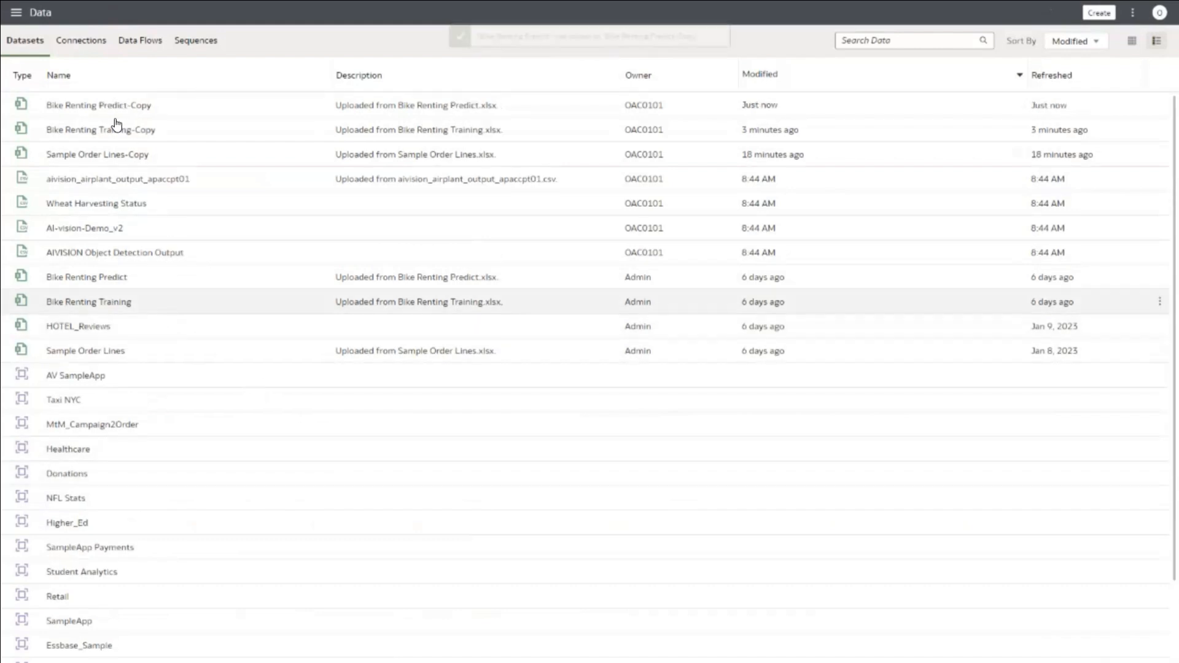
pyautogui.doubleClick(68, 105)
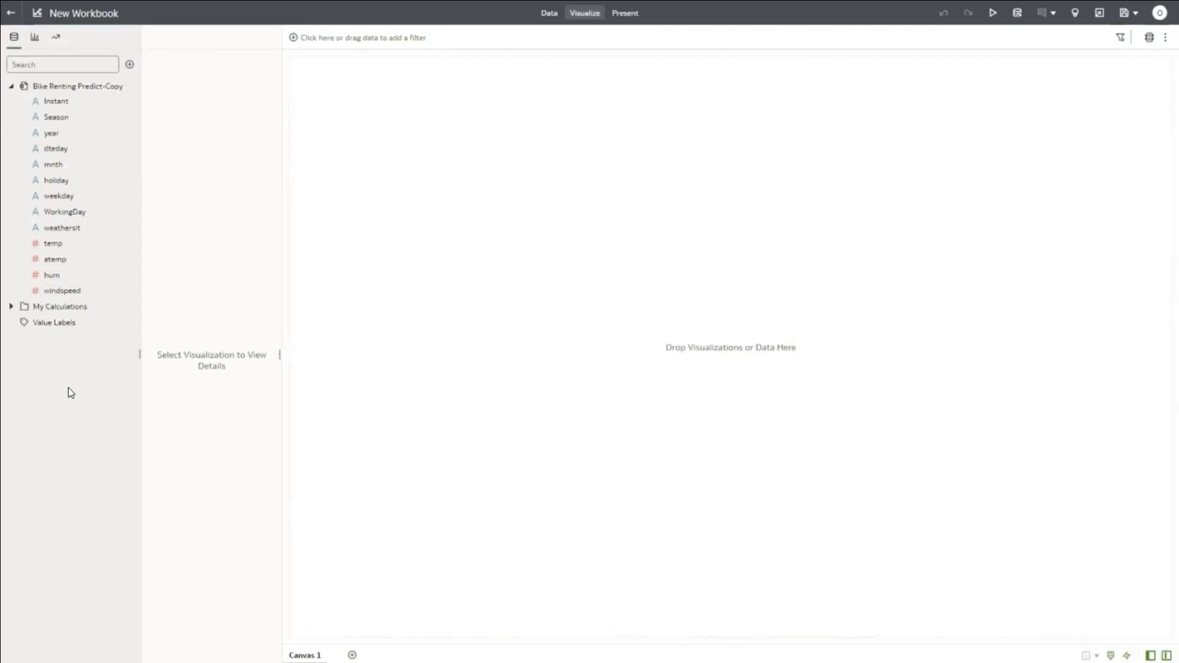
# Step: Create a scenario from the Bikepredict model in the workbook's data panel
pyautogui.click(129, 65)
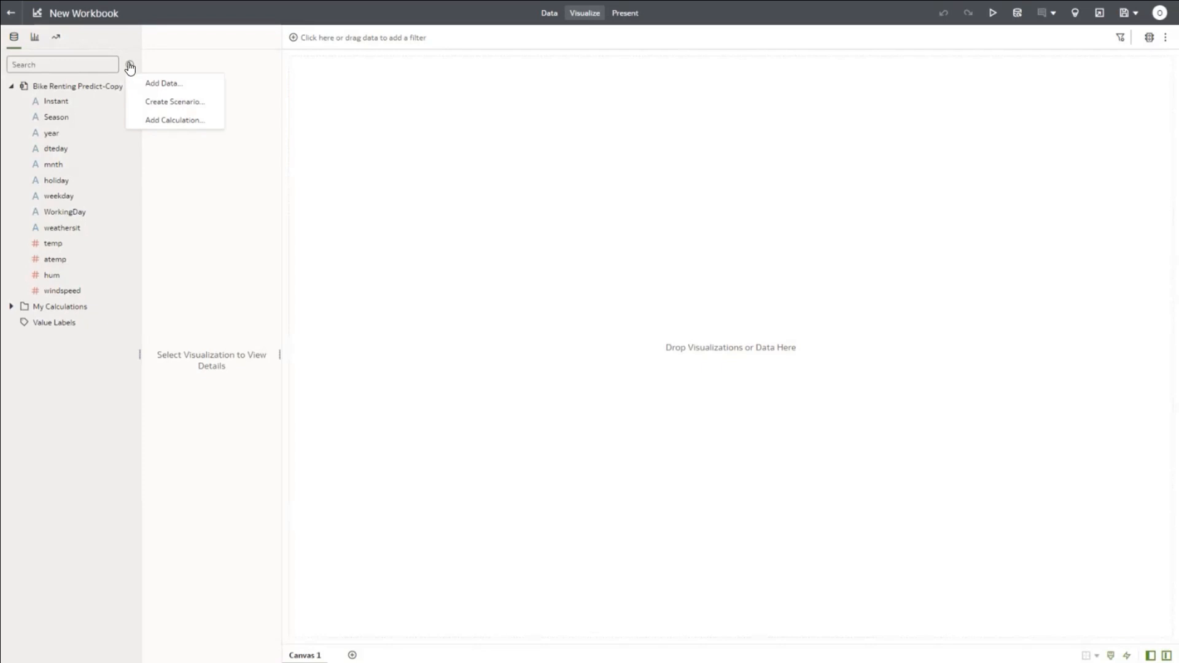
pyautogui.click(166, 102)
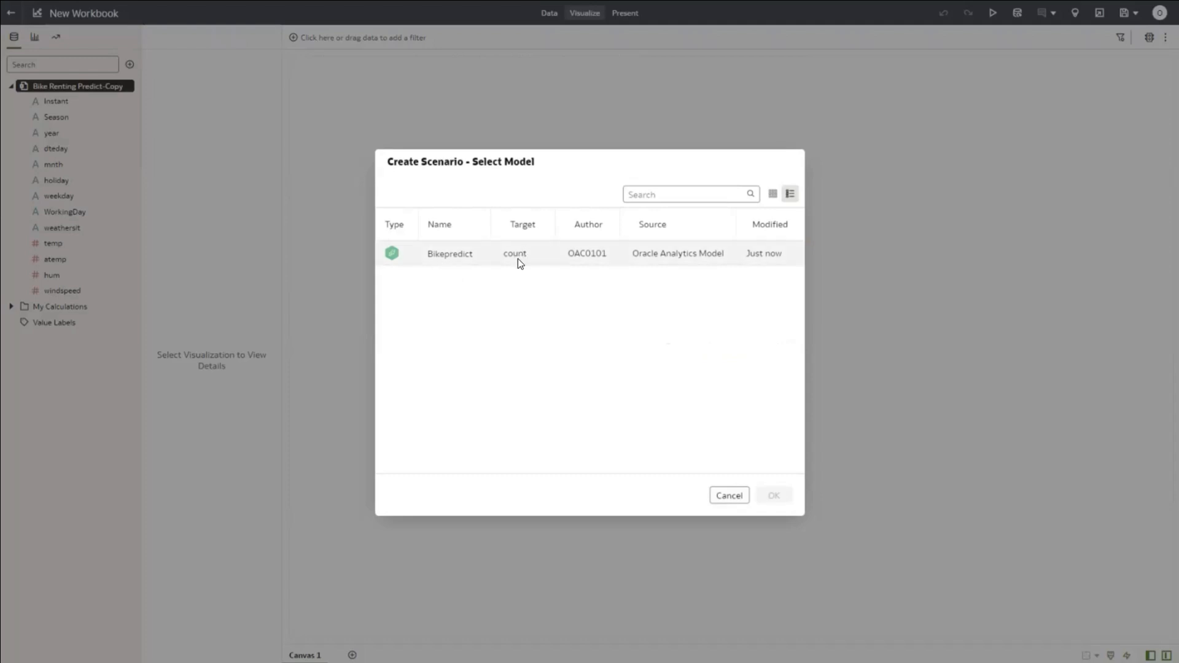
pyautogui.click(438, 252)
pyautogui.click(776, 495)
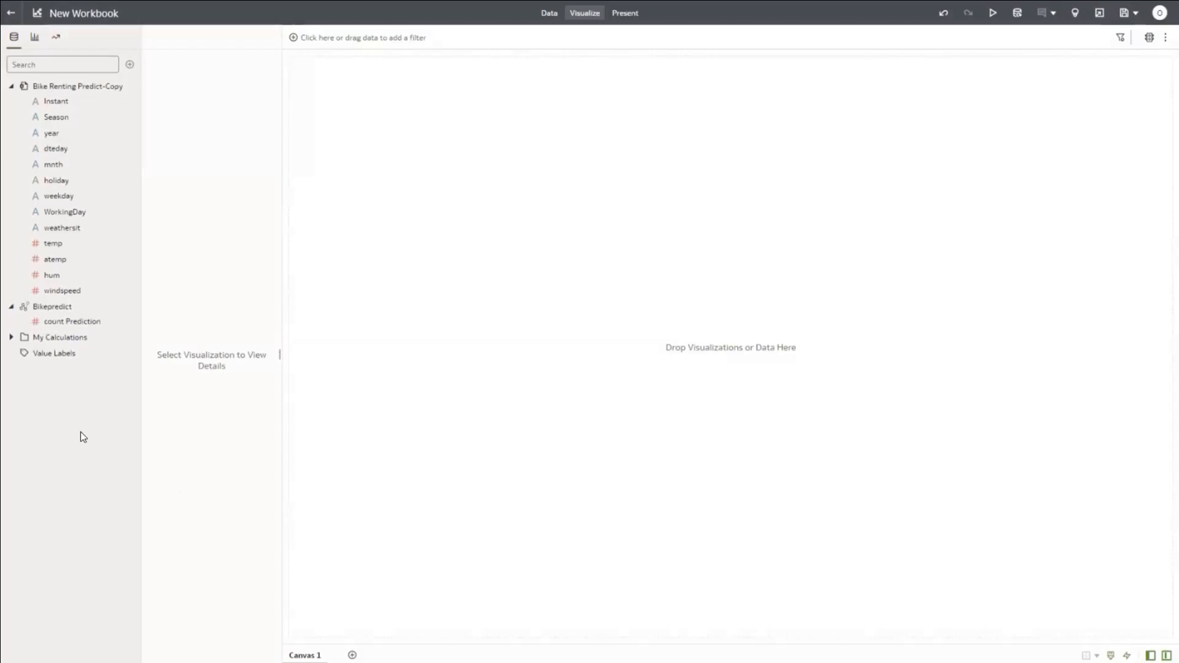
pyautogui.click(63, 353)
# Step: Build a Table visualization of Instant, holiday and count Prediction
pyautogui.click(41, 308)
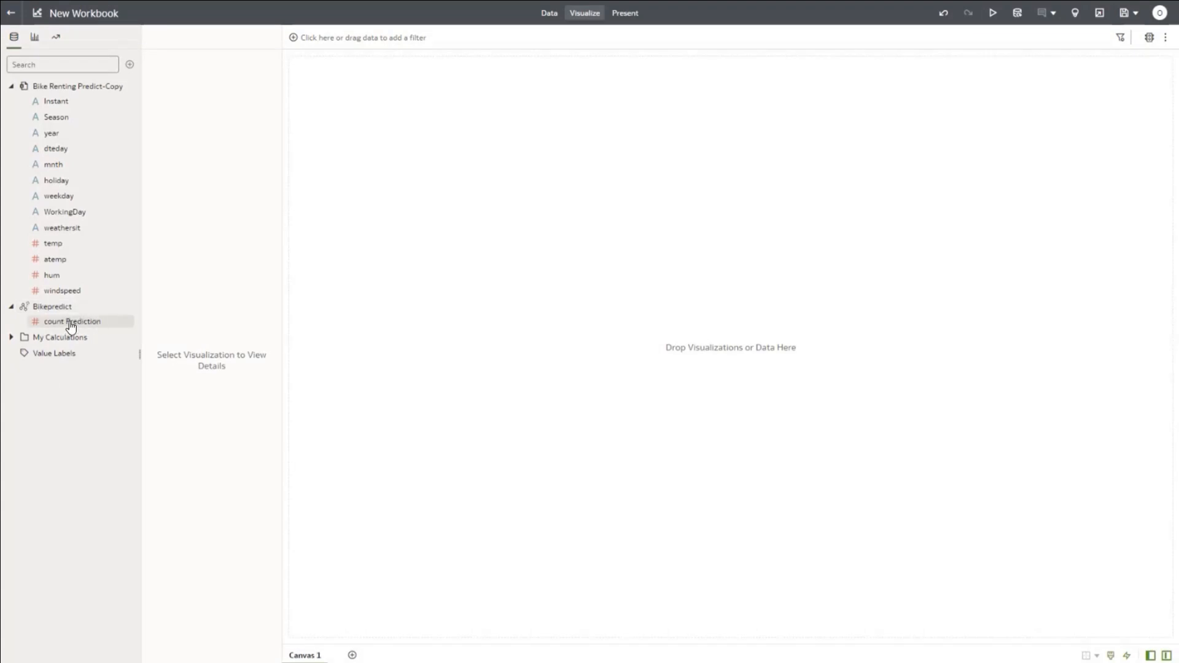
pyautogui.moveTo(70, 326)
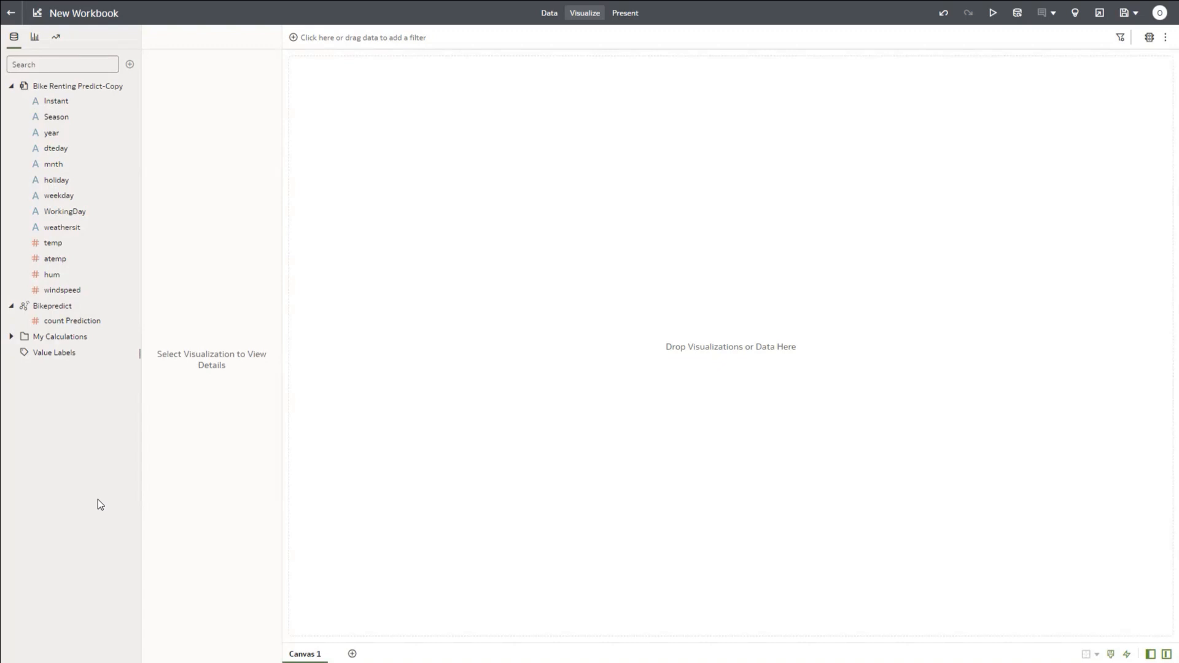
pyautogui.click(56, 102)
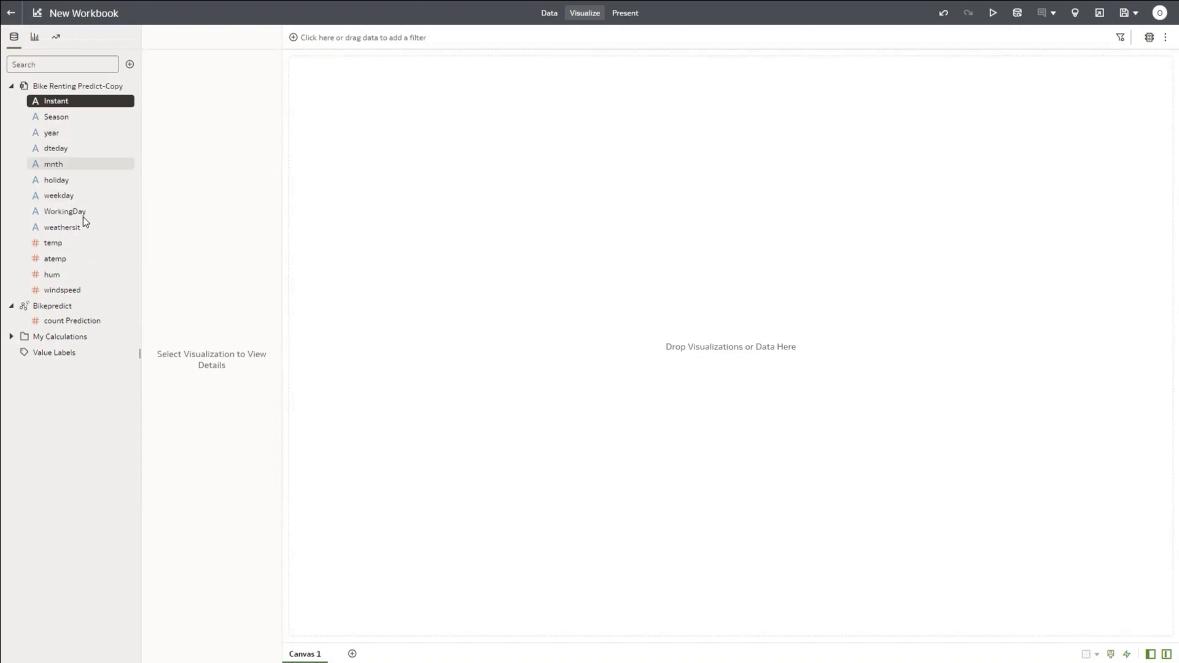
pyautogui.keyDown('ctrl'); pyautogui.click(63, 180); pyautogui.keyUp('ctrl')
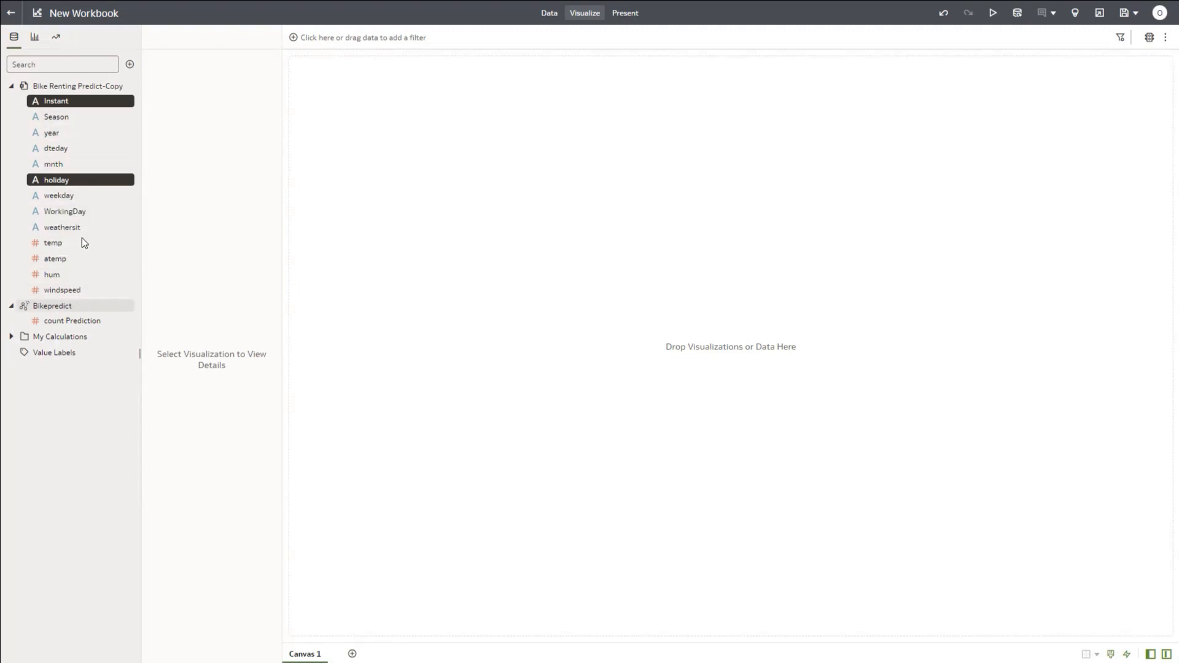
pyautogui.keyDown('ctrl'); pyautogui.click(78, 324); pyautogui.keyUp('ctrl')
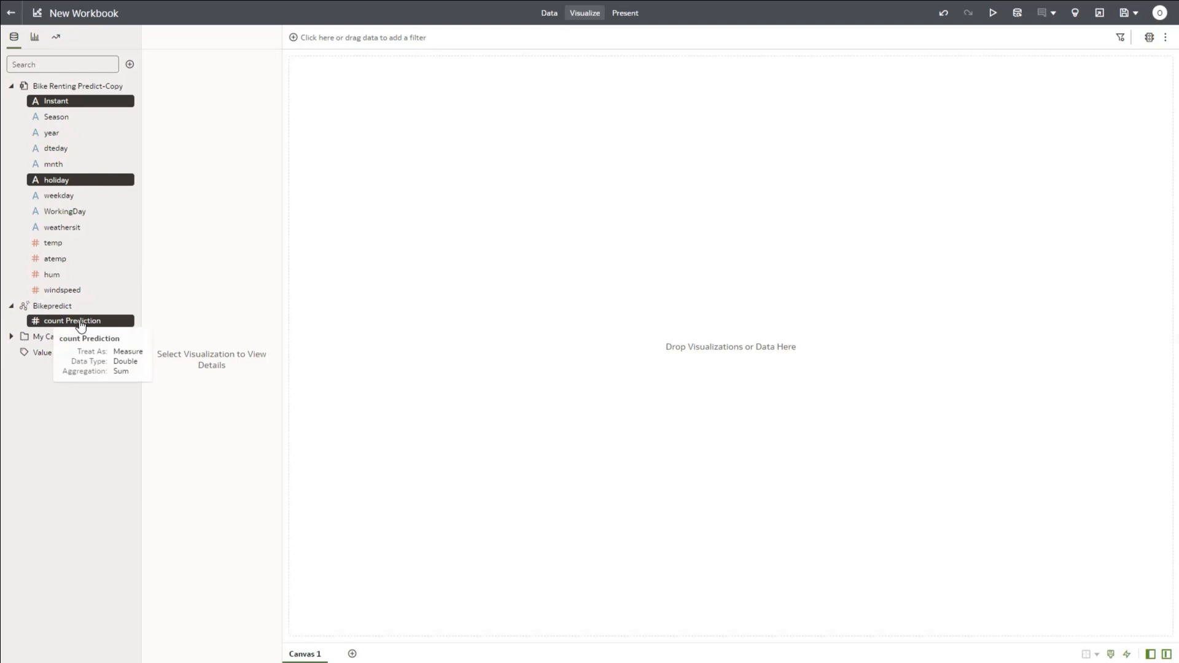
pyautogui.rightClick(82, 325)
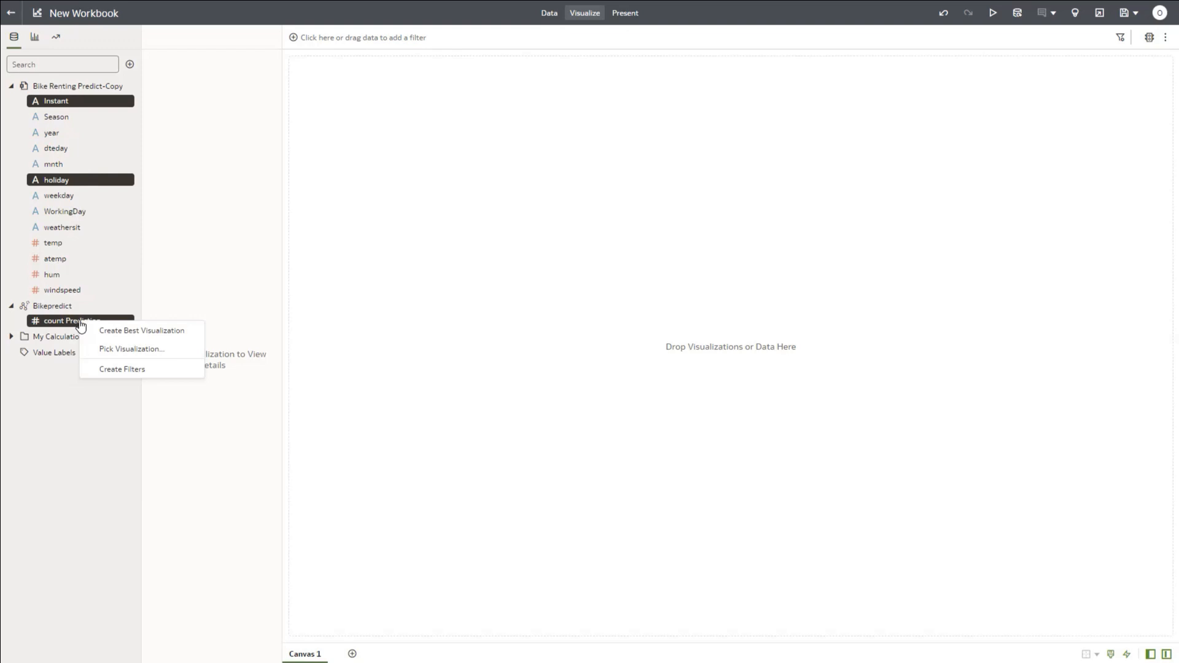
pyautogui.click(123, 352)
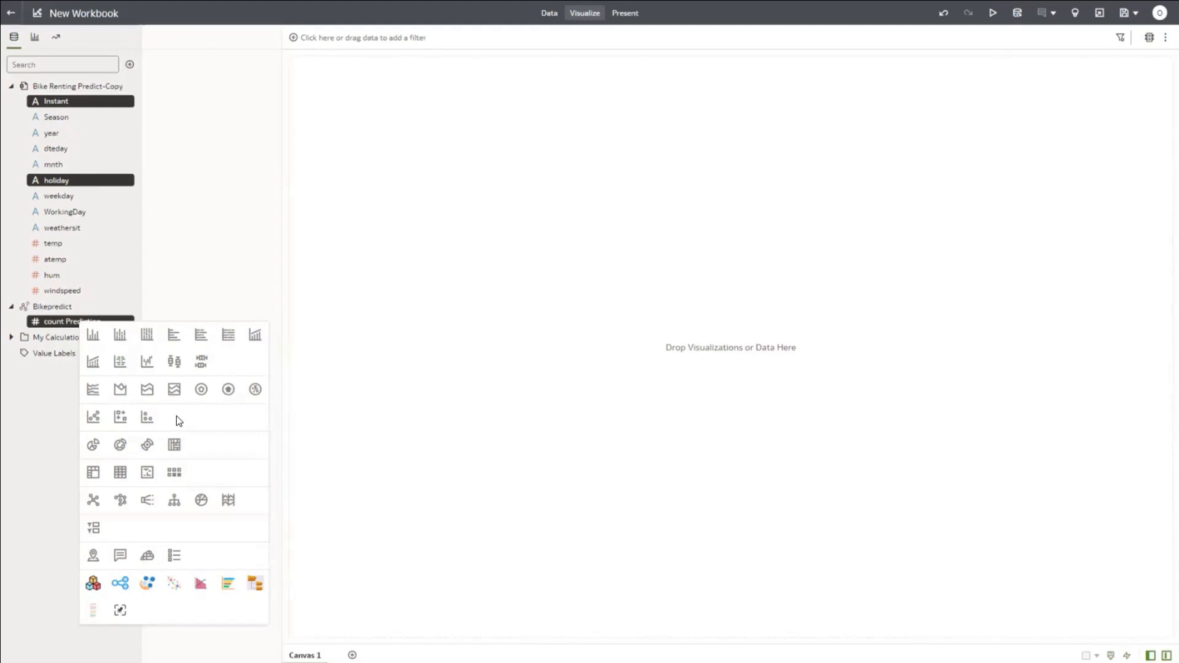
pyautogui.click(119, 472)
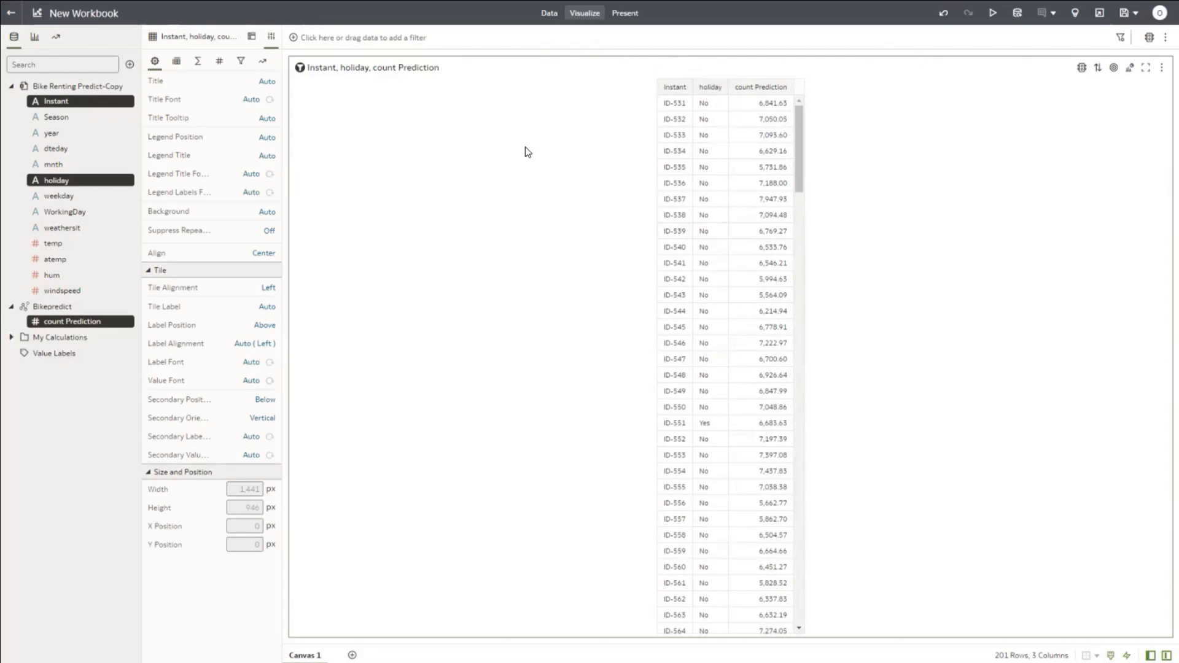
# Step: Add a holiday filter set to Yes, reducing the table to six rows
pyautogui.click(10, 200)
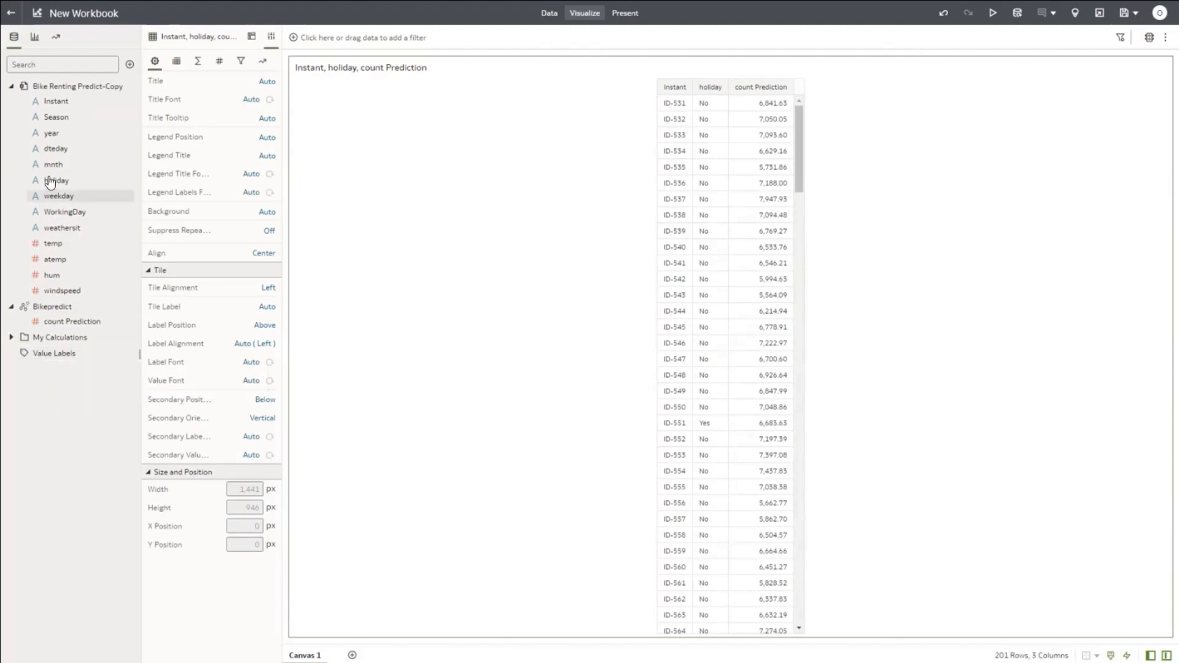
pyautogui.moveTo(51, 182); pyautogui.dragTo(316, 24)
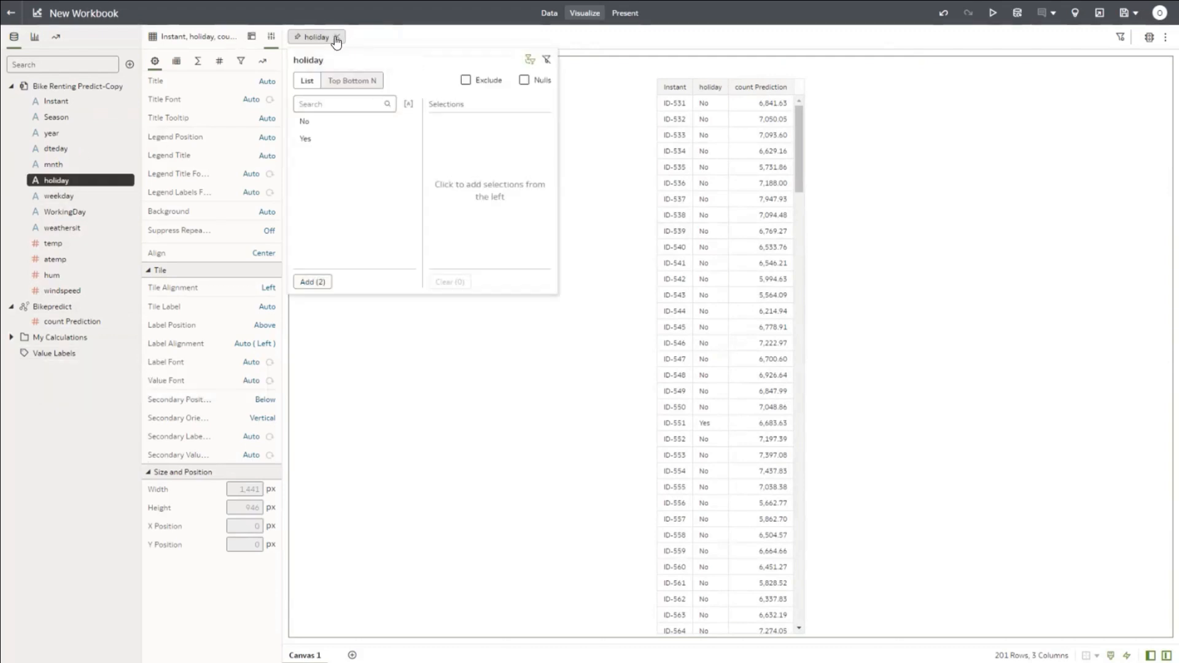
pyautogui.click(336, 39)
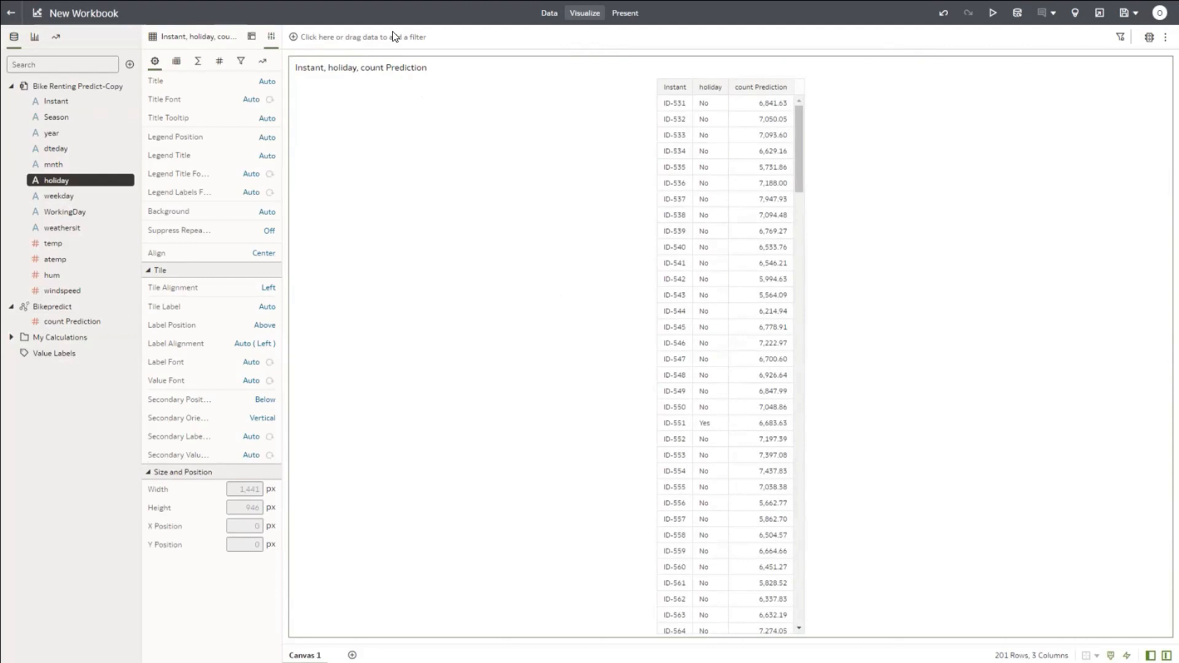
pyautogui.moveTo(57, 180); pyautogui.dragTo(320, 34)
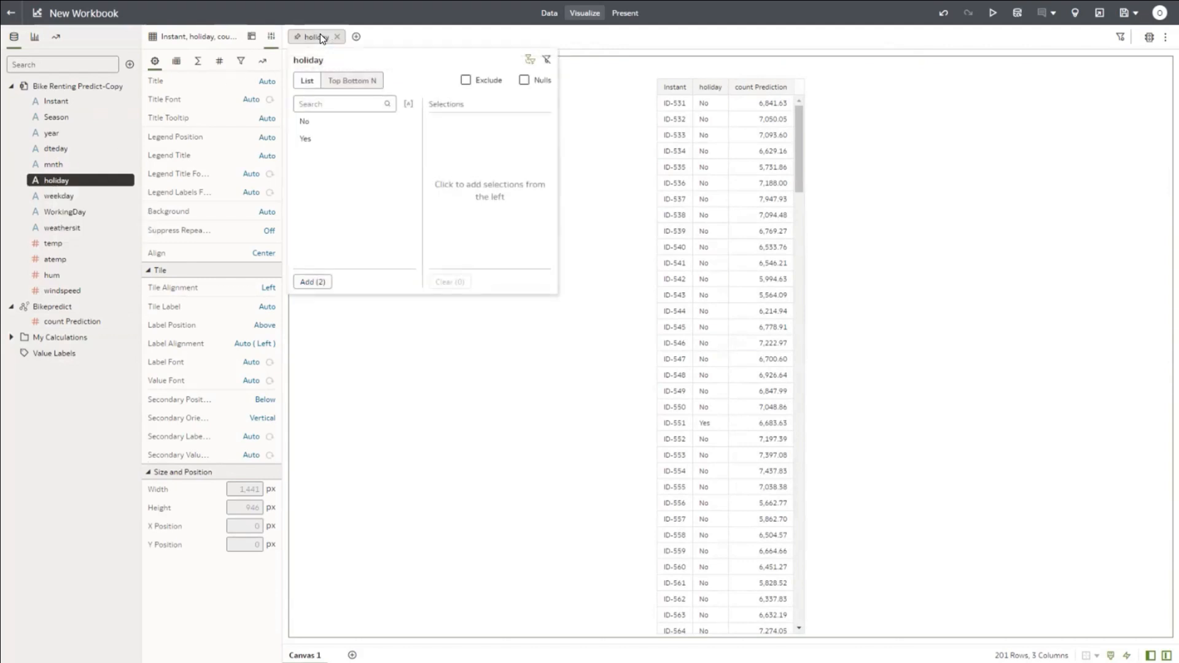
pyautogui.click(305, 140)
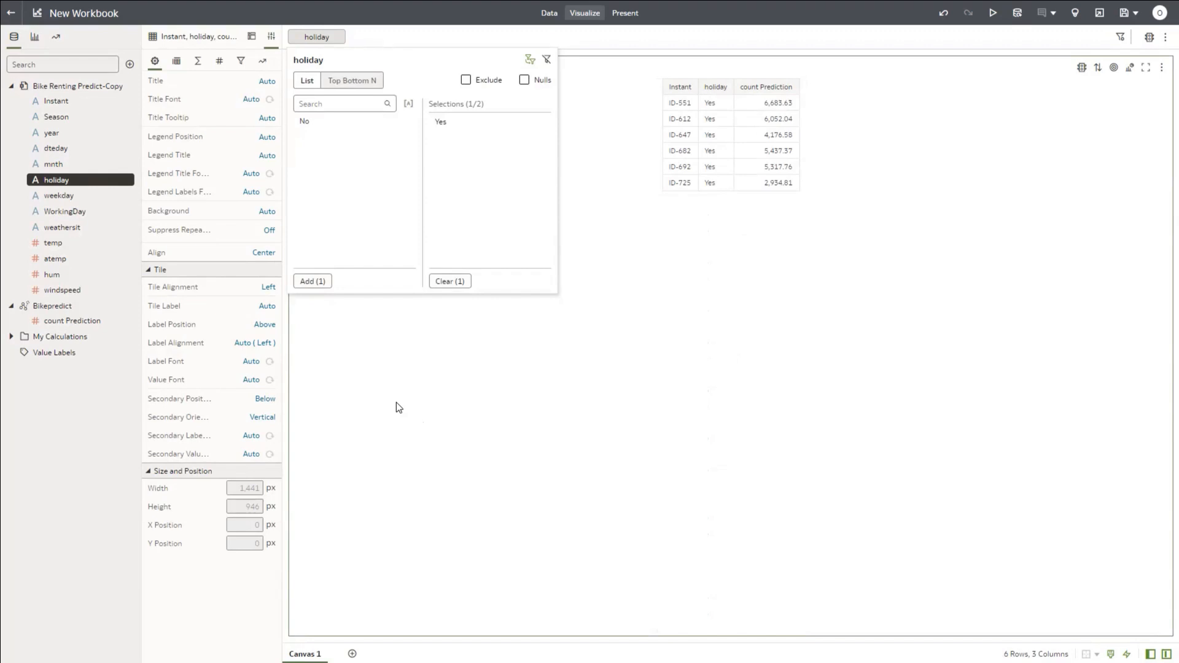
pyautogui.click(397, 403)
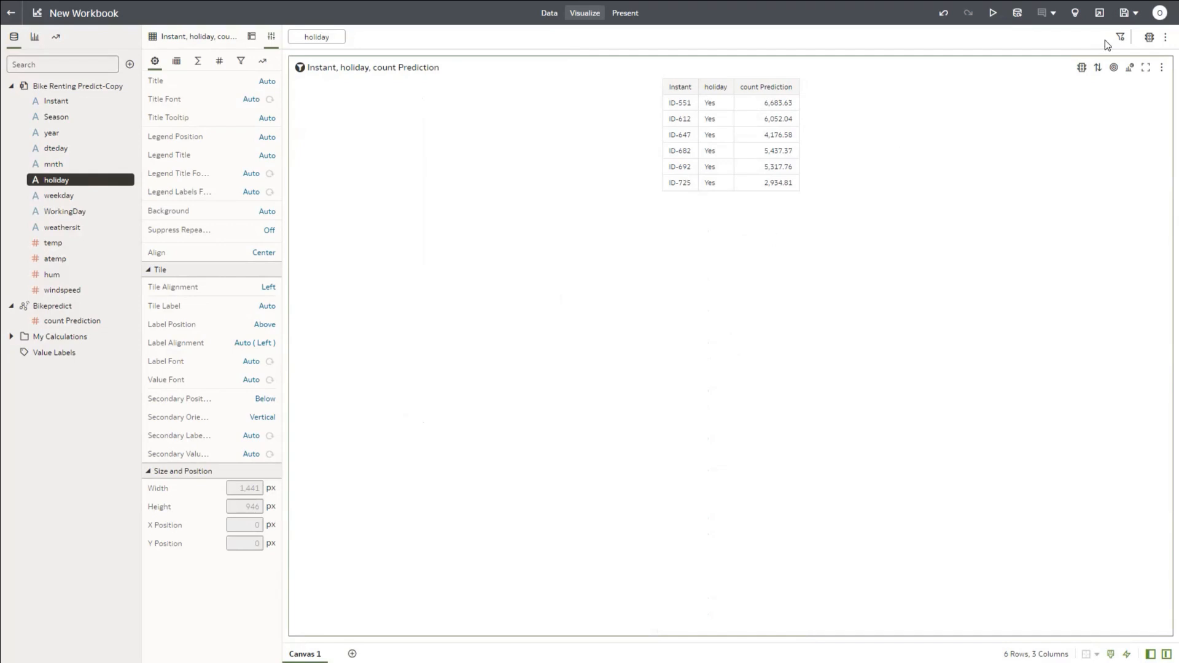
# Step: Save the workbook with the name BikePredictTry
pyautogui.click(1123, 13)
pyautogui.click(578, 202)
pyautogui.moveTo(578, 203); pyautogui.dragTo(463, 206)
pyautogui.write('BikePr')
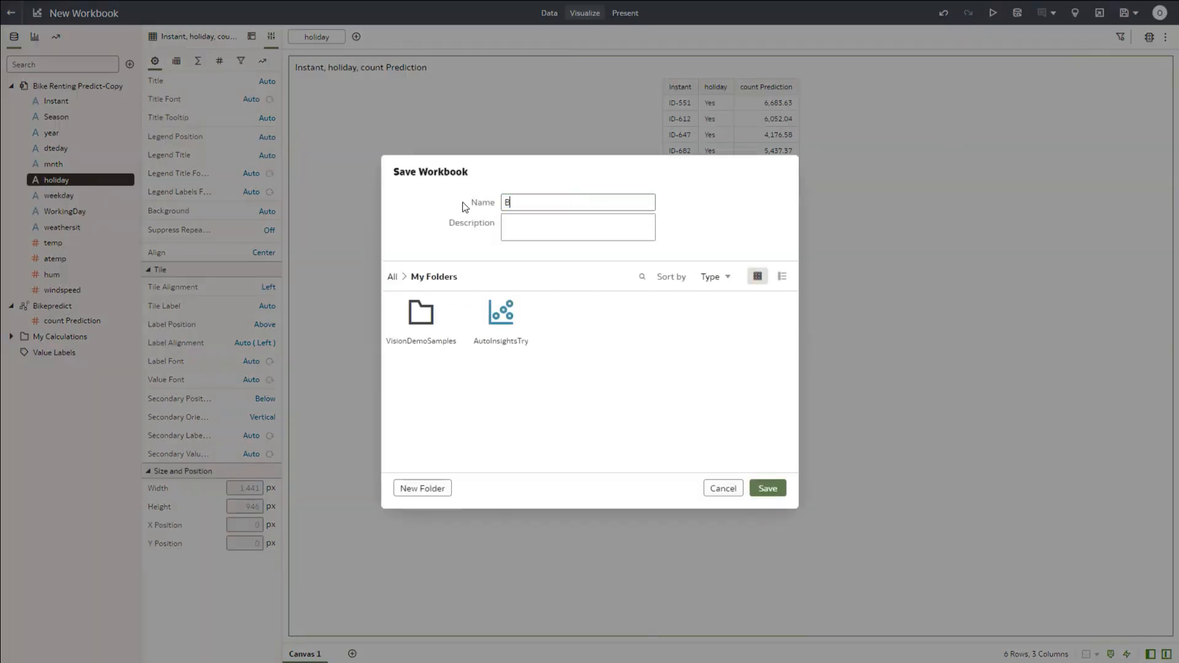
pyautogui.write('edictTry')
pyautogui.click(767, 488)
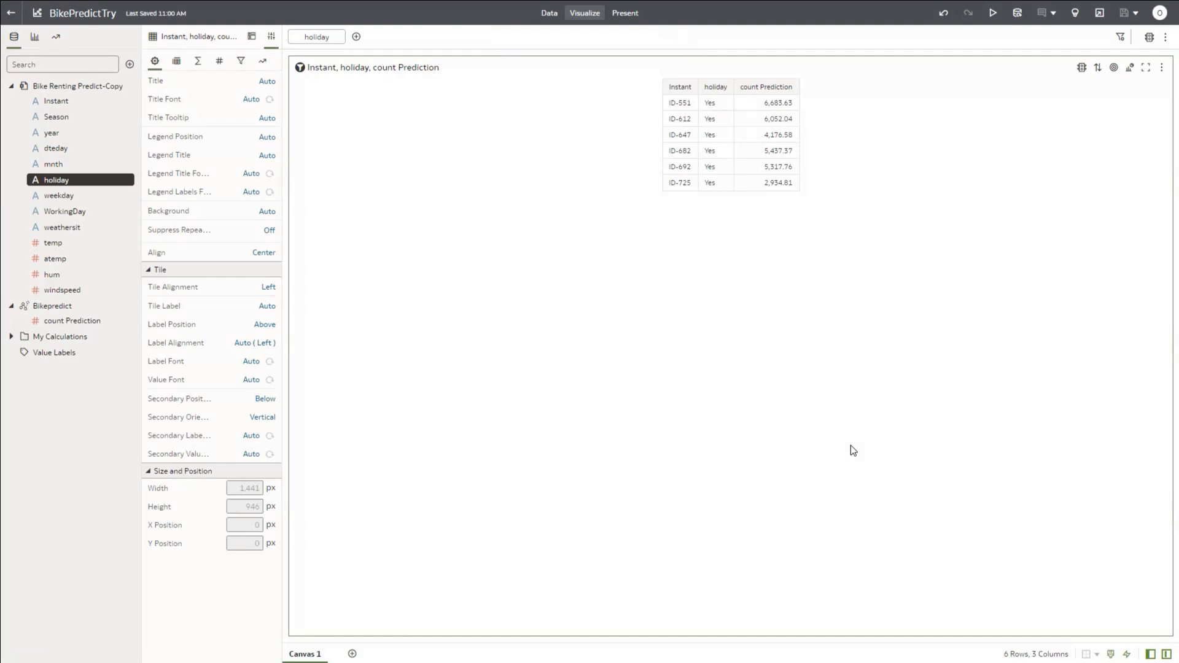
# Step: Leave the workbook for the Machine Learning models page and inspect the Bikepredict model
pyautogui.click(9, 14)
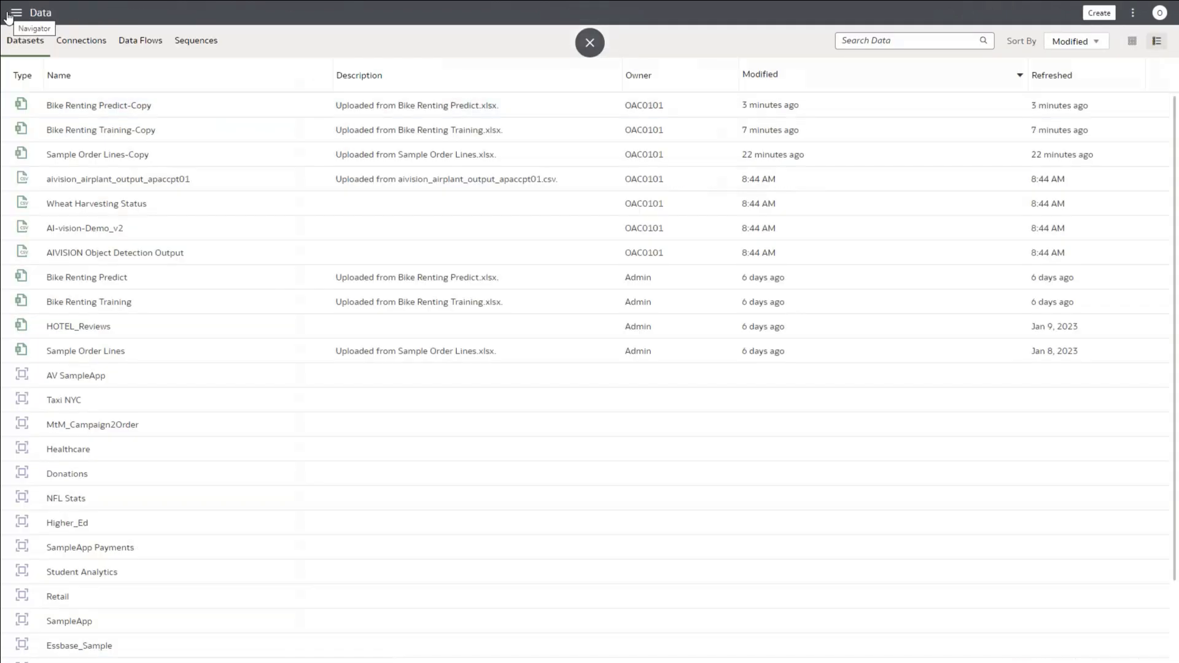
pyautogui.click(16, 14)
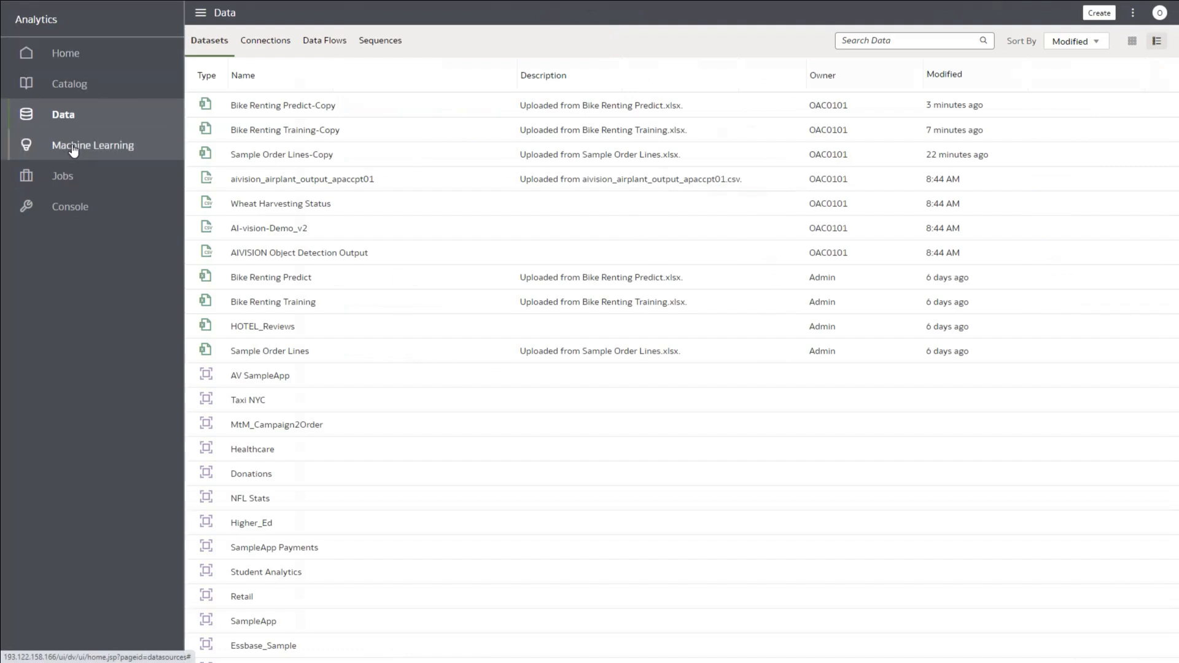
pyautogui.click(72, 147)
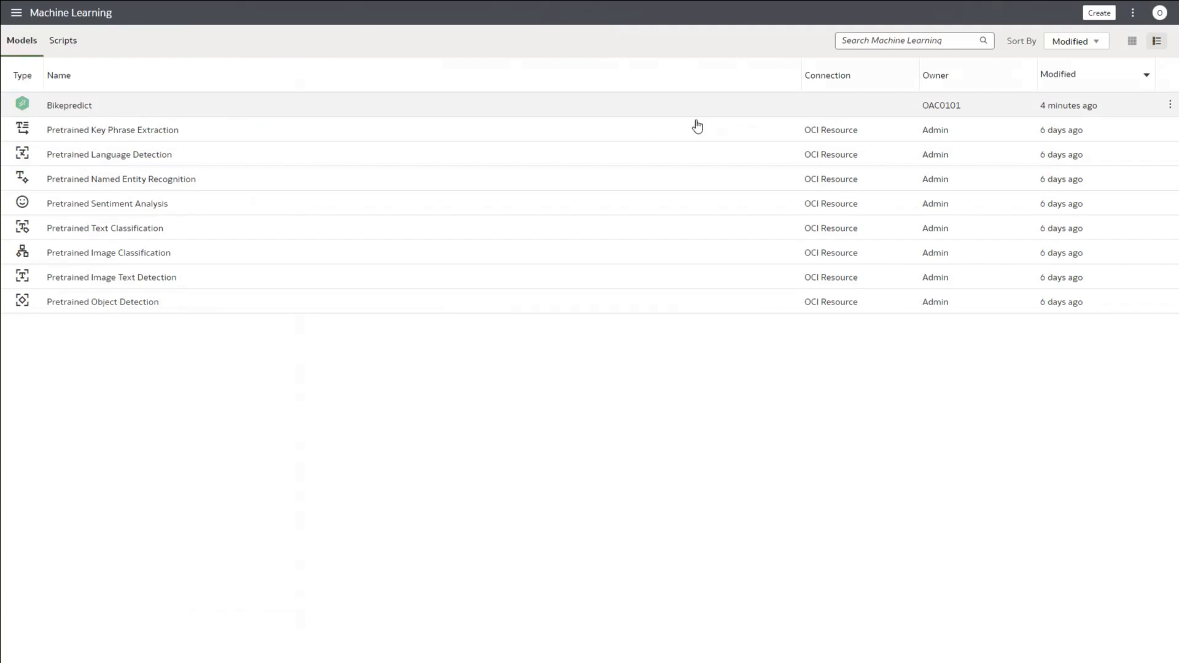
pyautogui.click(1167, 108)
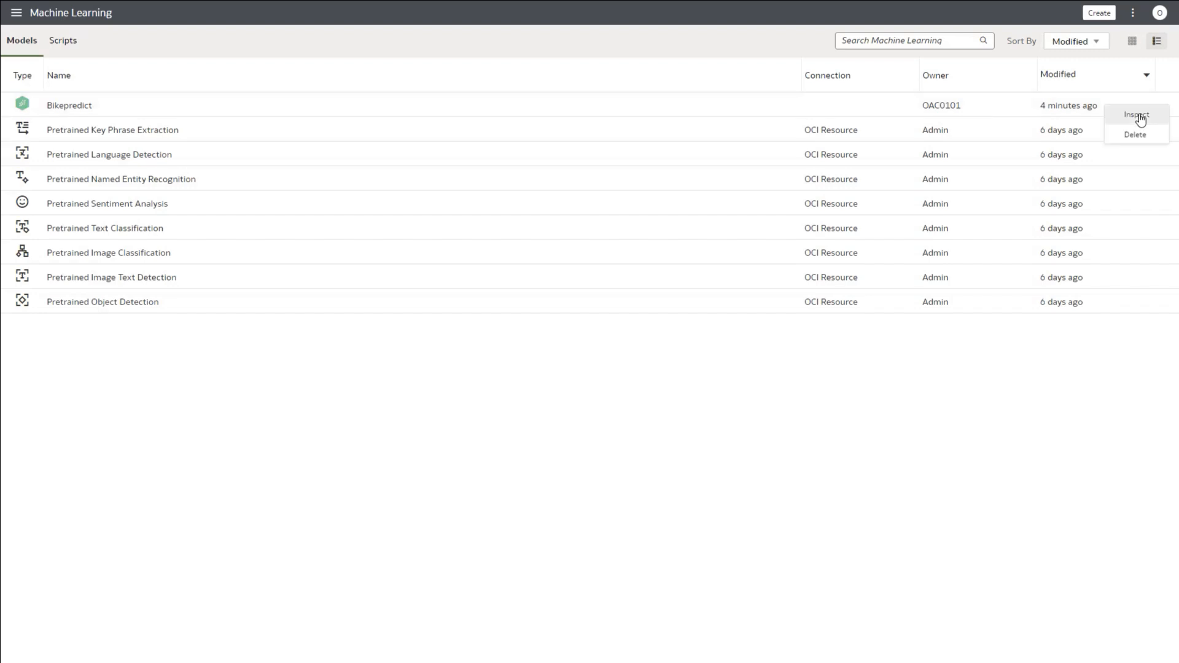
pyautogui.click(1138, 117)
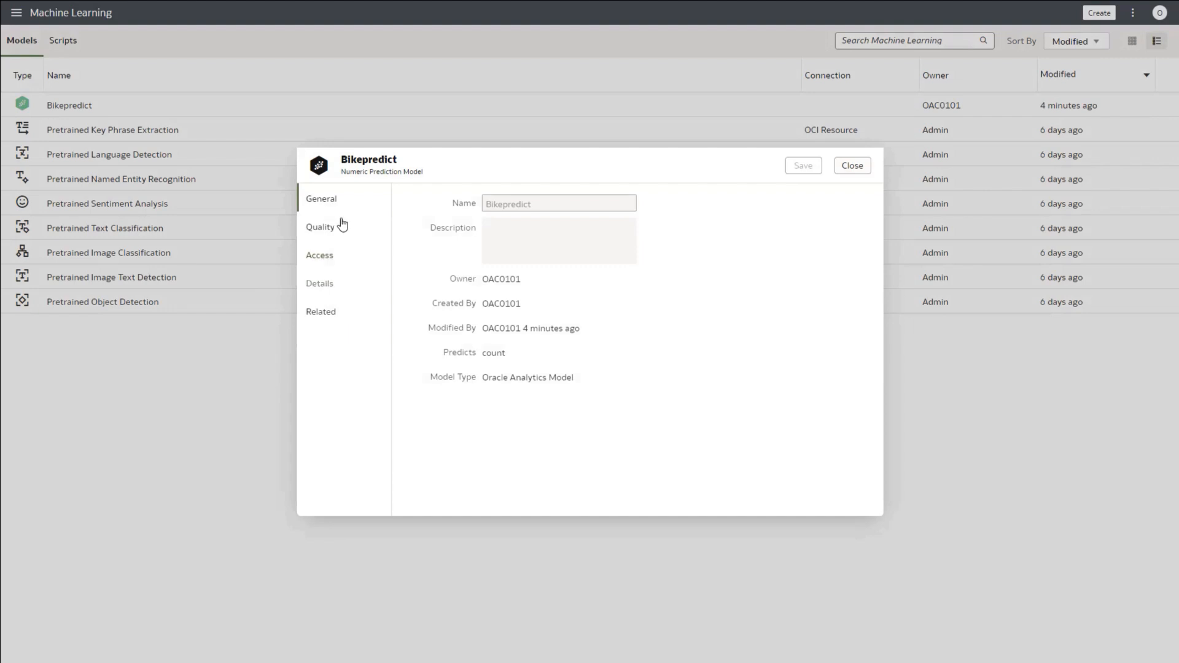
# Step: Check Bikepredict's Quality tab (MAE 546.97, RMSE 708.14, R² 82%), then close the details
pyautogui.click(326, 232)
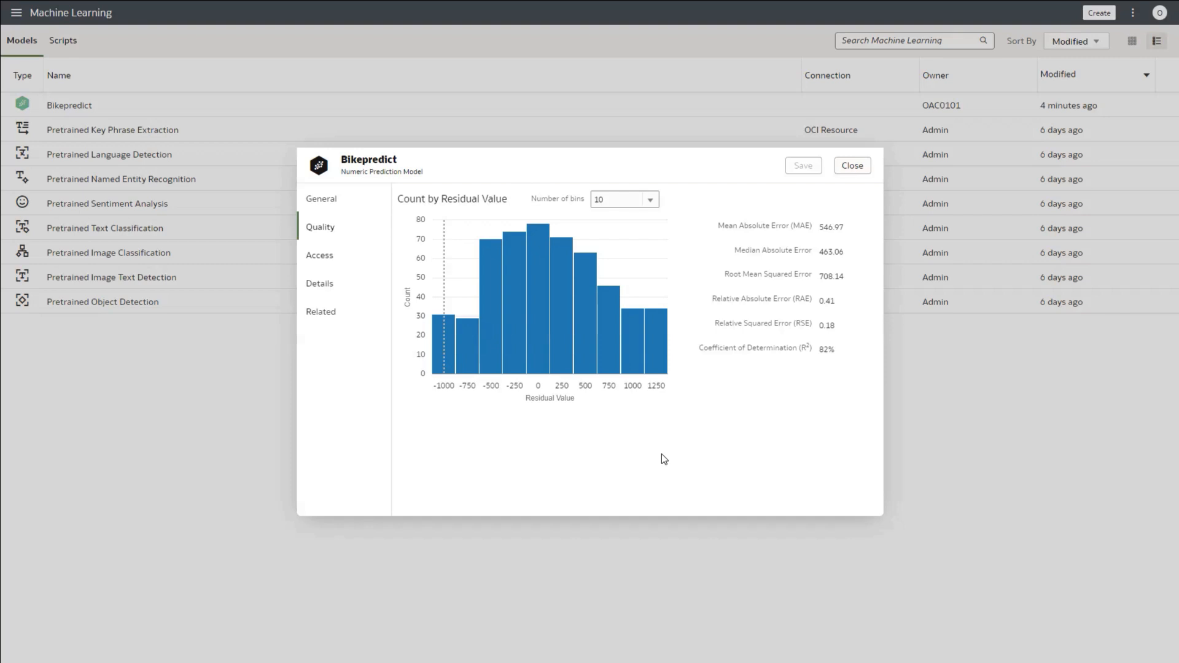
pyautogui.click(852, 166)
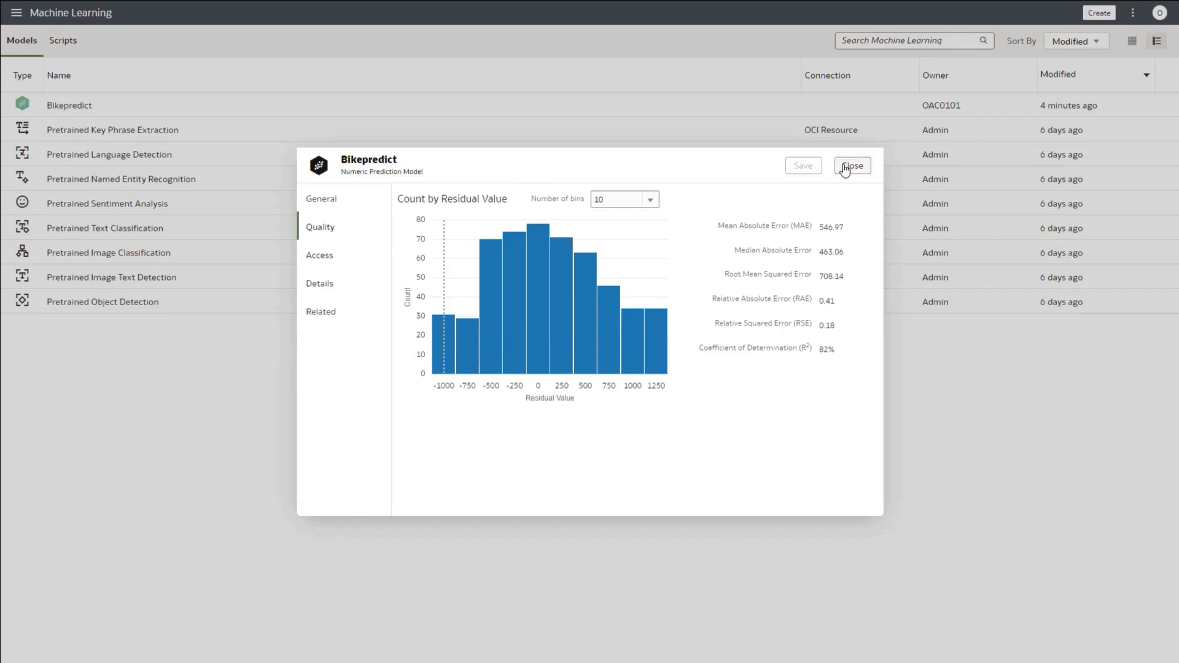
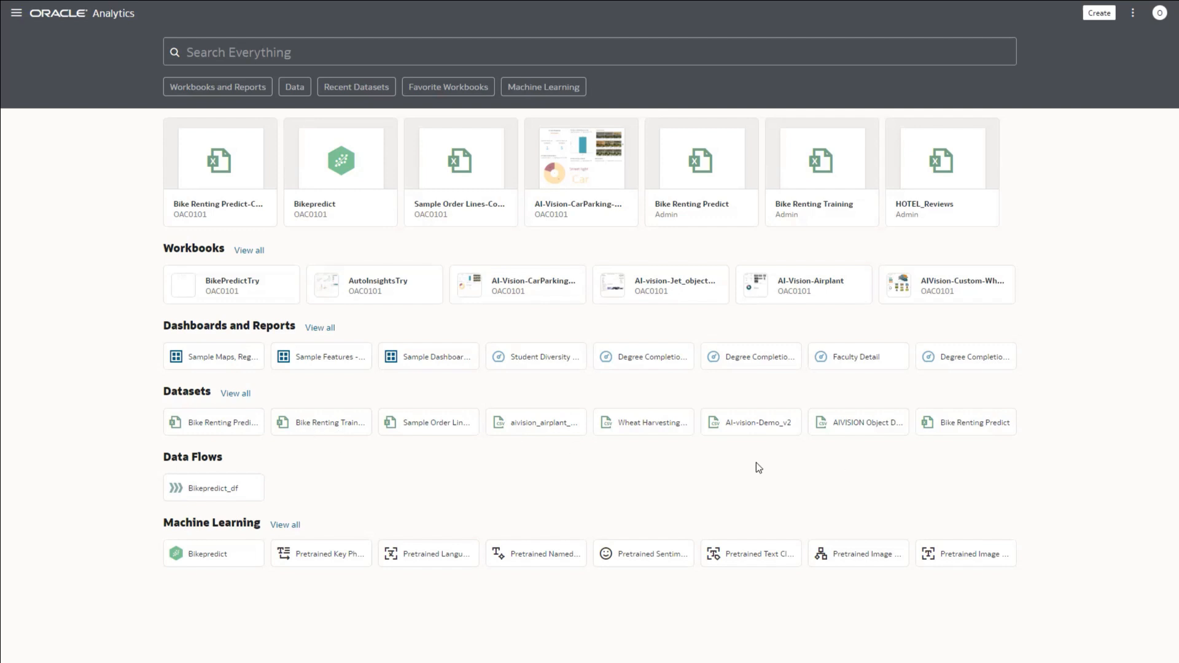
# Step: Search the catalogue for 'hotel' to find the HOTEL_Reviews dataset
pyautogui.click(233, 54)
pyautogui.write('hotel')
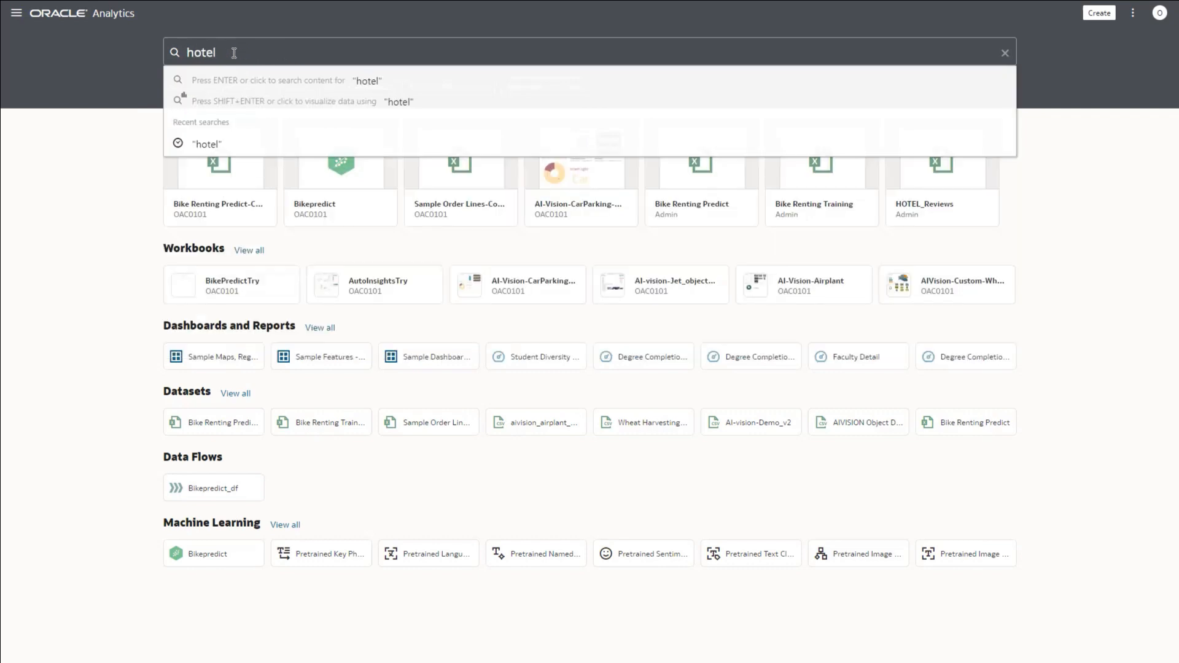
pyautogui.press('Return')
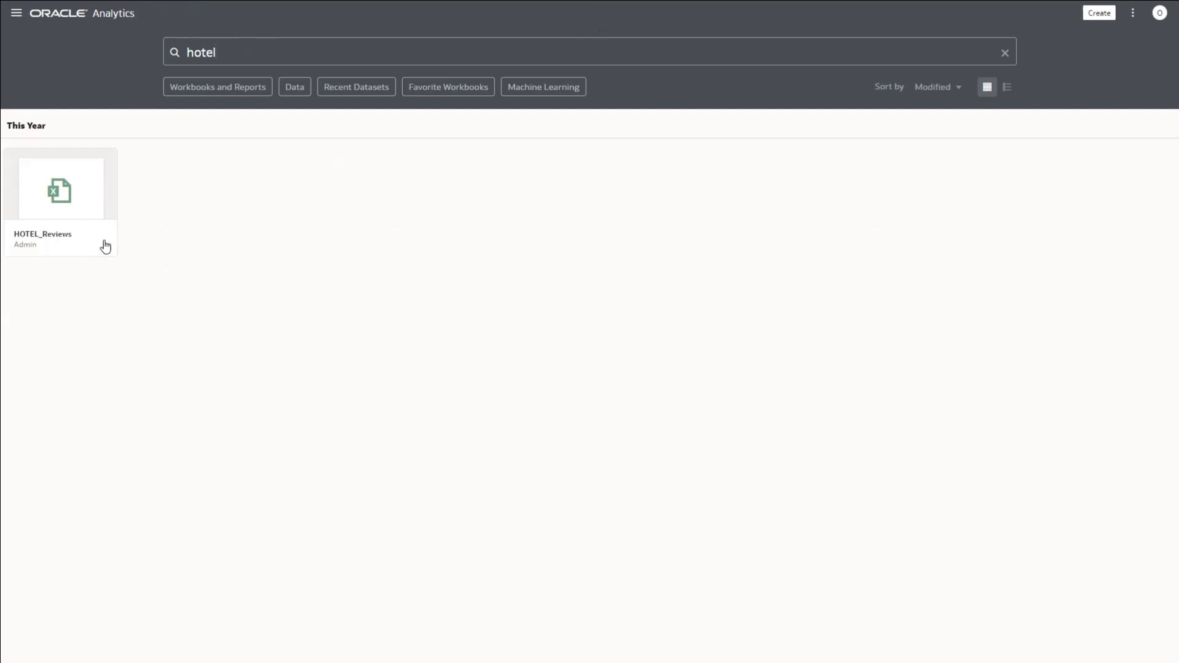
# Step: Duplicate HOTEL_Reviews as HOTEL_Reviews-Copy and clear the 'hotel' search
pyautogui.moveTo(105, 244)
pyautogui.click(105, 242)
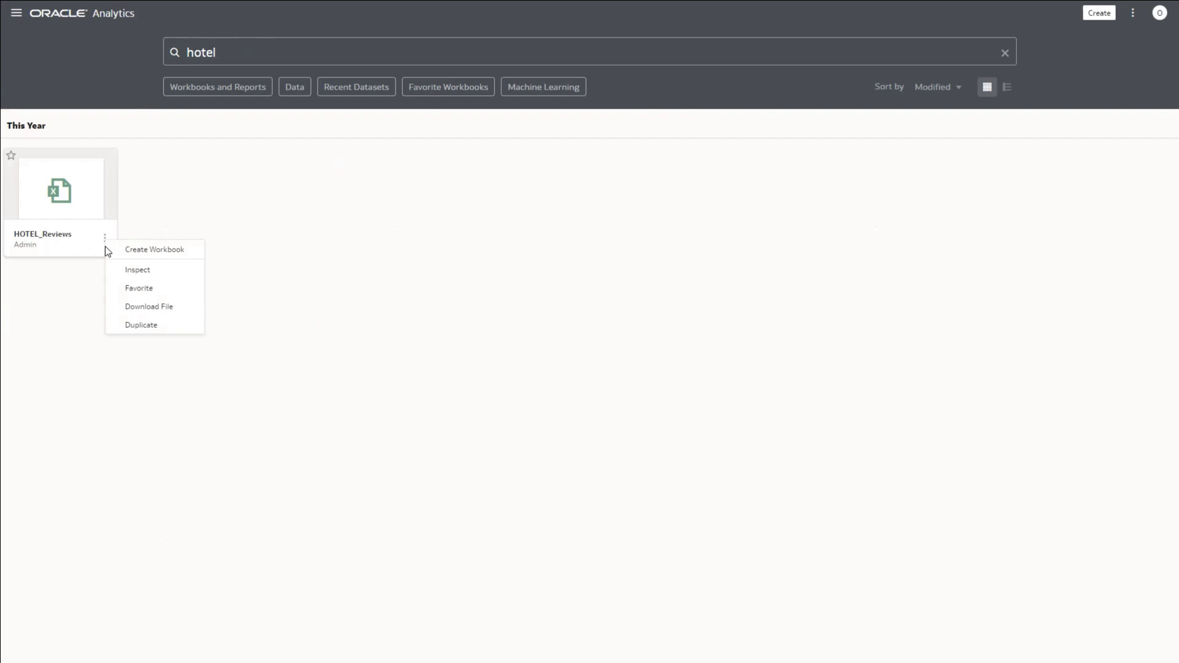
pyautogui.click(131, 328)
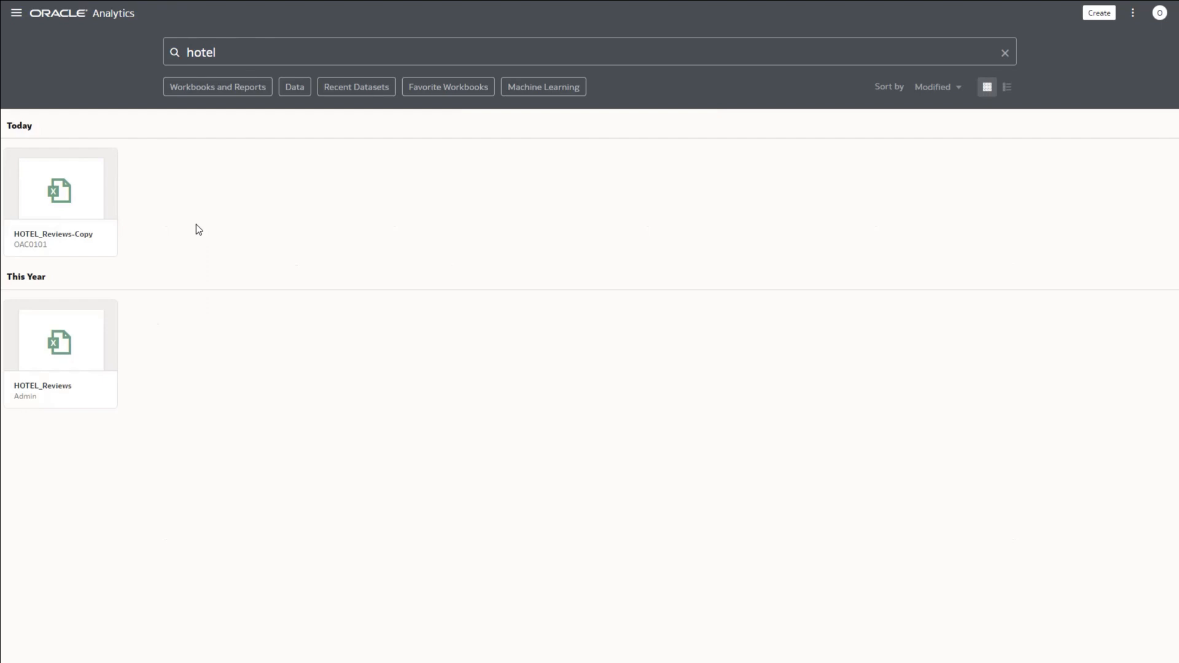
pyautogui.click(1004, 54)
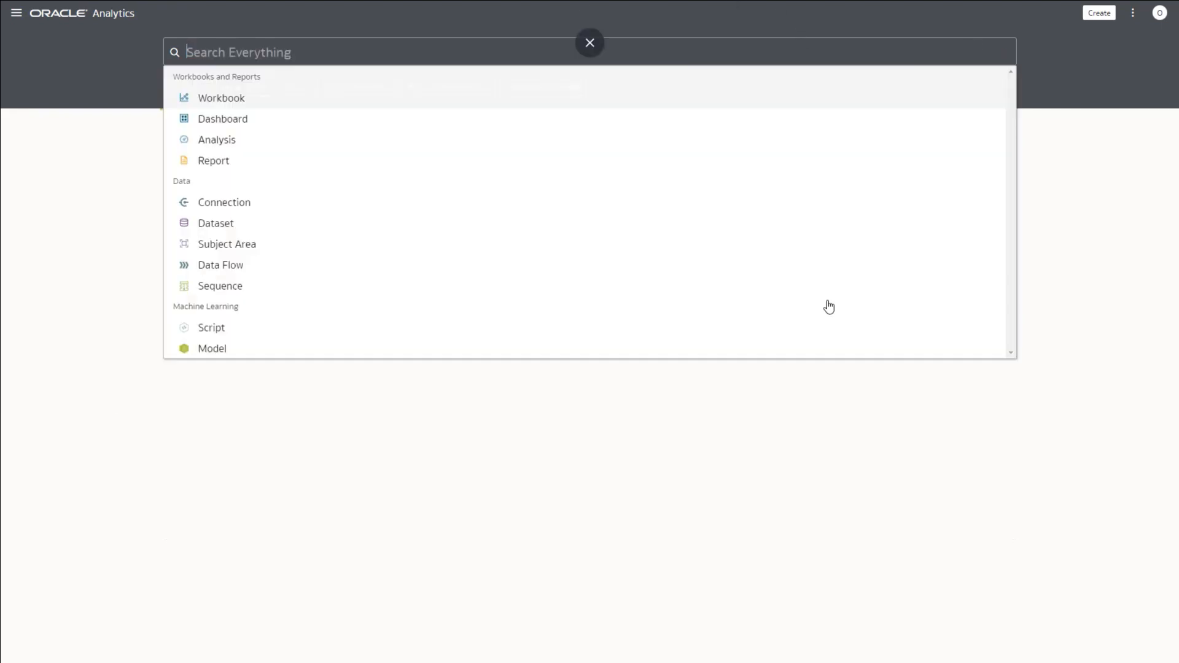
# Step: Show the Register Model/Function options: OCI Functions, OCI Language Models and OCI Vision Models
pyautogui.click(98, 245)
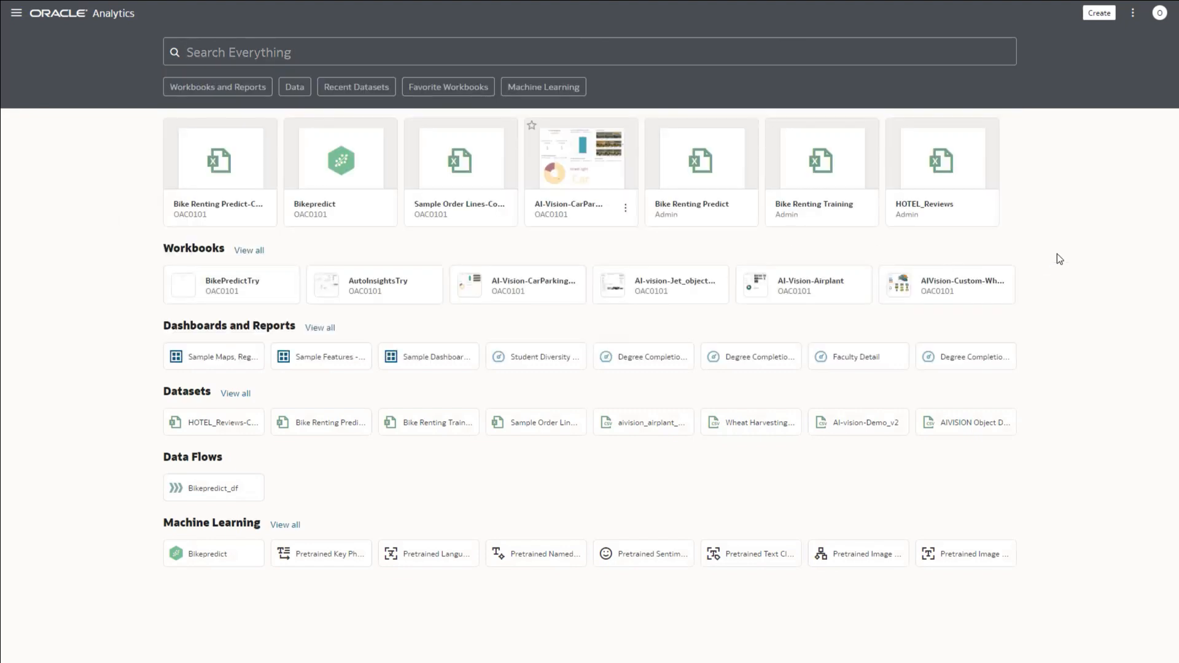
pyautogui.click(1133, 15)
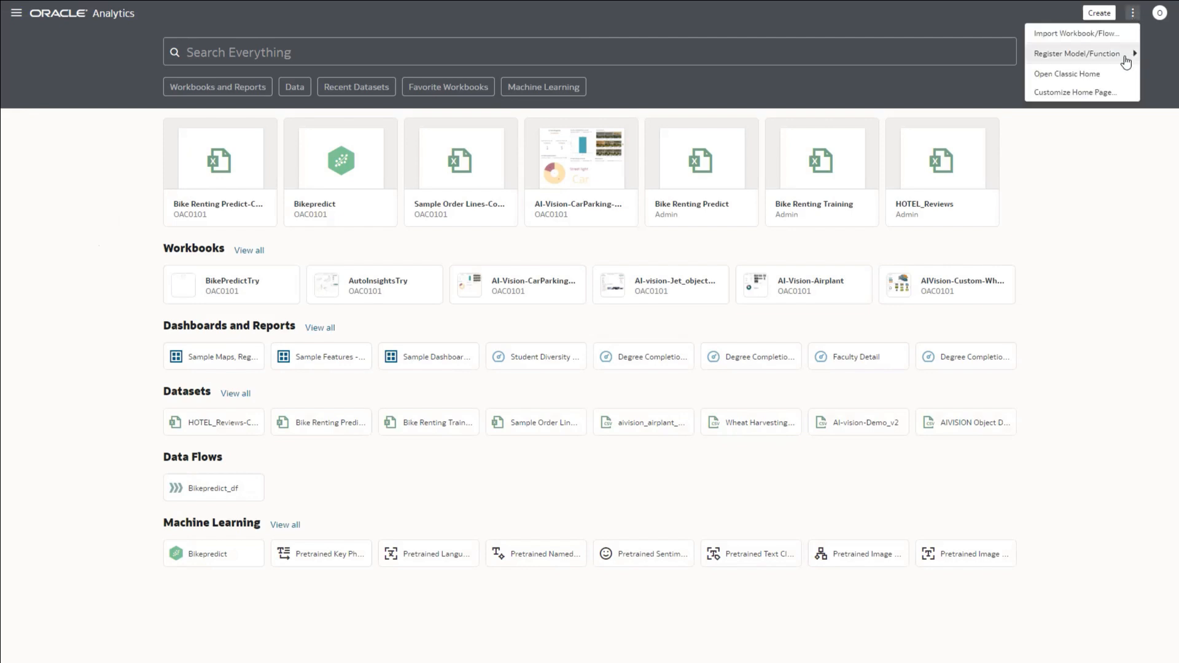
pyautogui.moveTo(1126, 56)
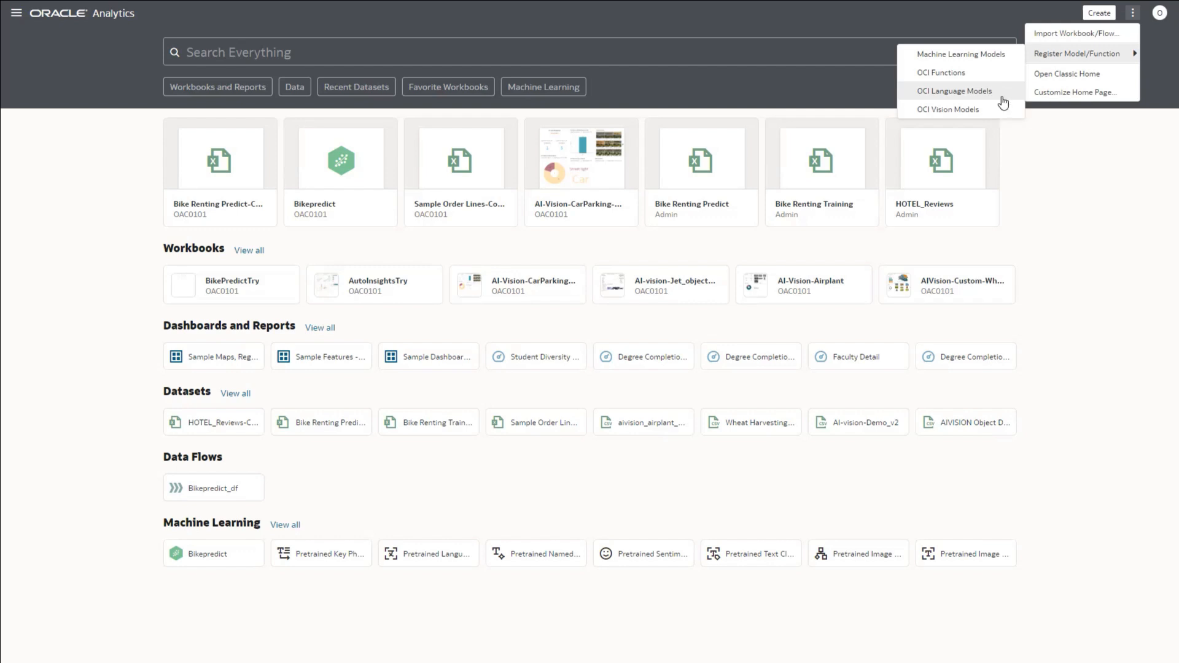
# Step: Create a new data flow sourced from HOTEL_Reviews-Copy with all 15 columns
pyautogui.click(1058, 175)
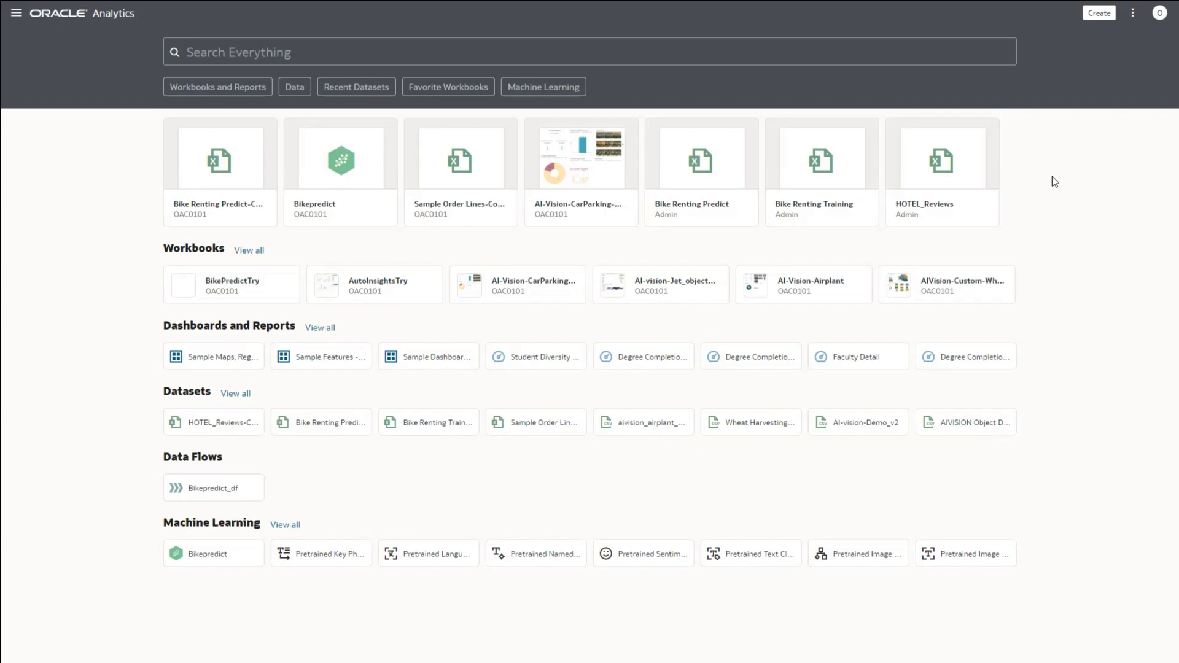
pyautogui.click(1098, 14)
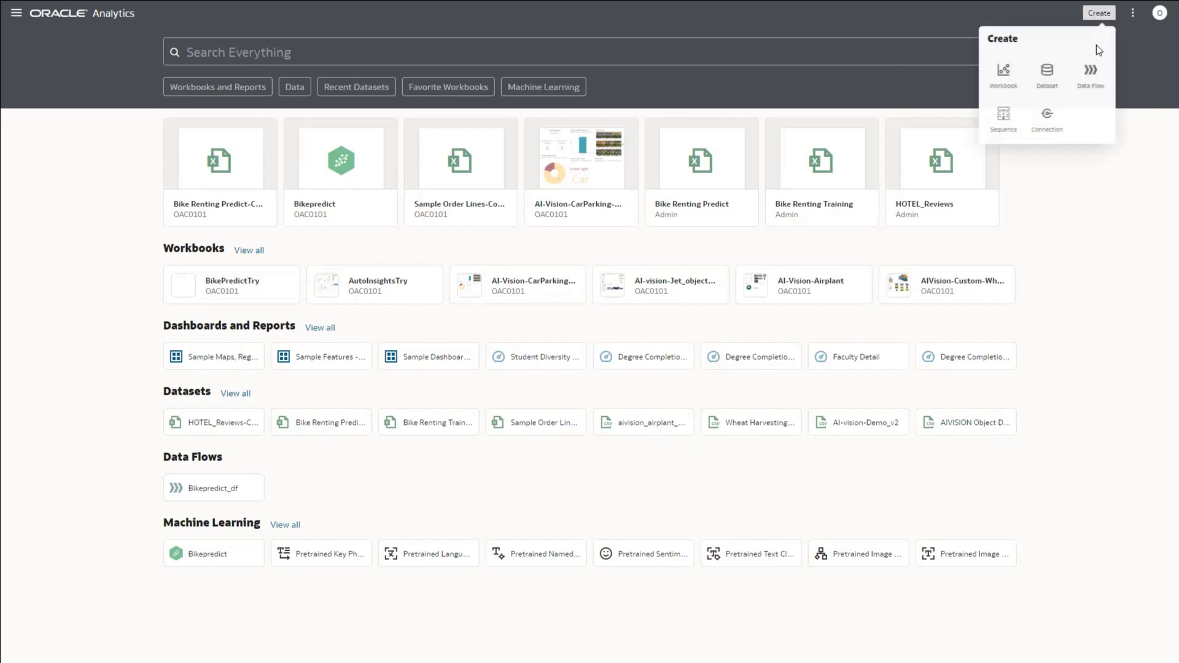
pyautogui.click(1092, 75)
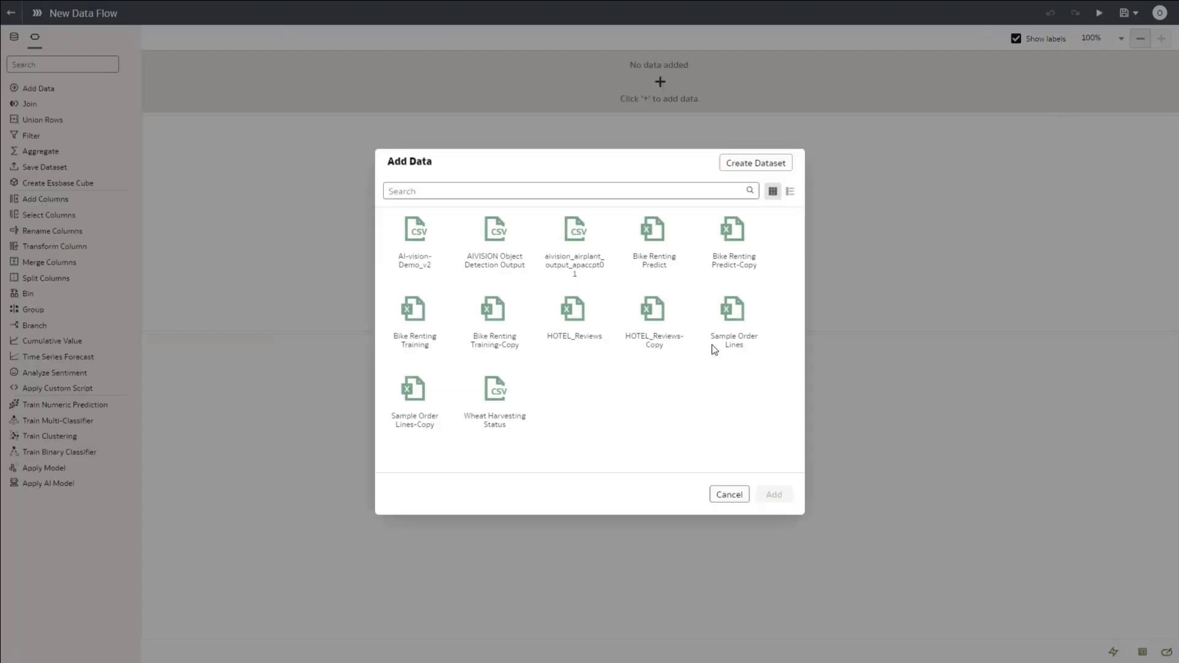
pyautogui.click(657, 306)
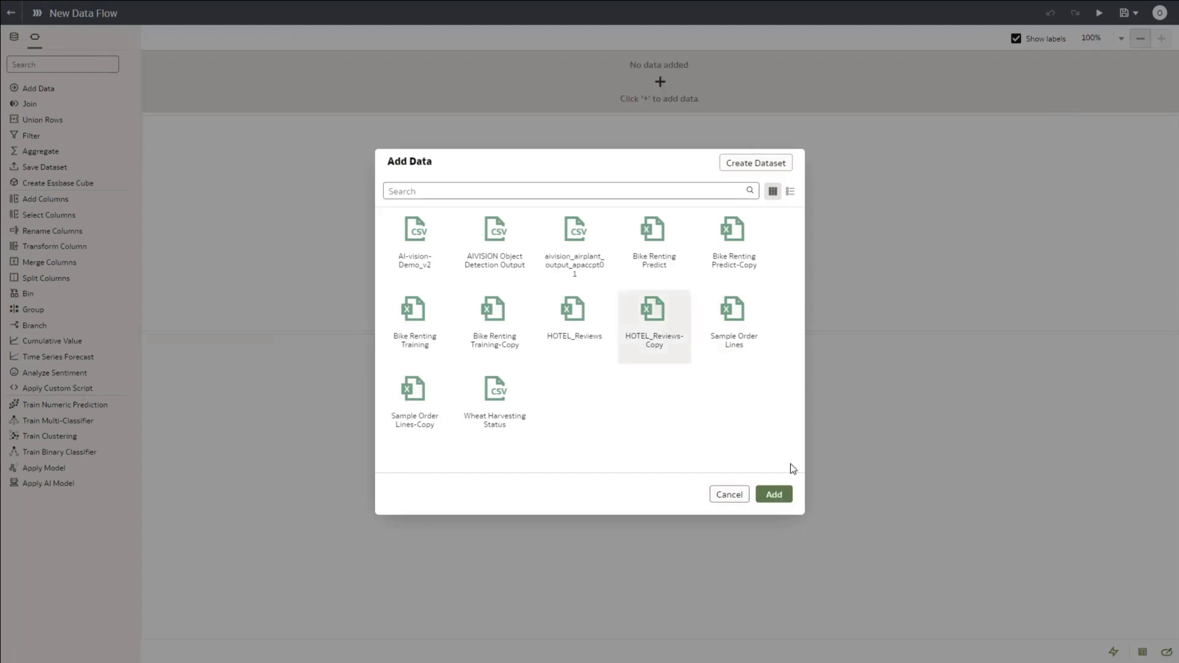
pyautogui.click(804, 497)
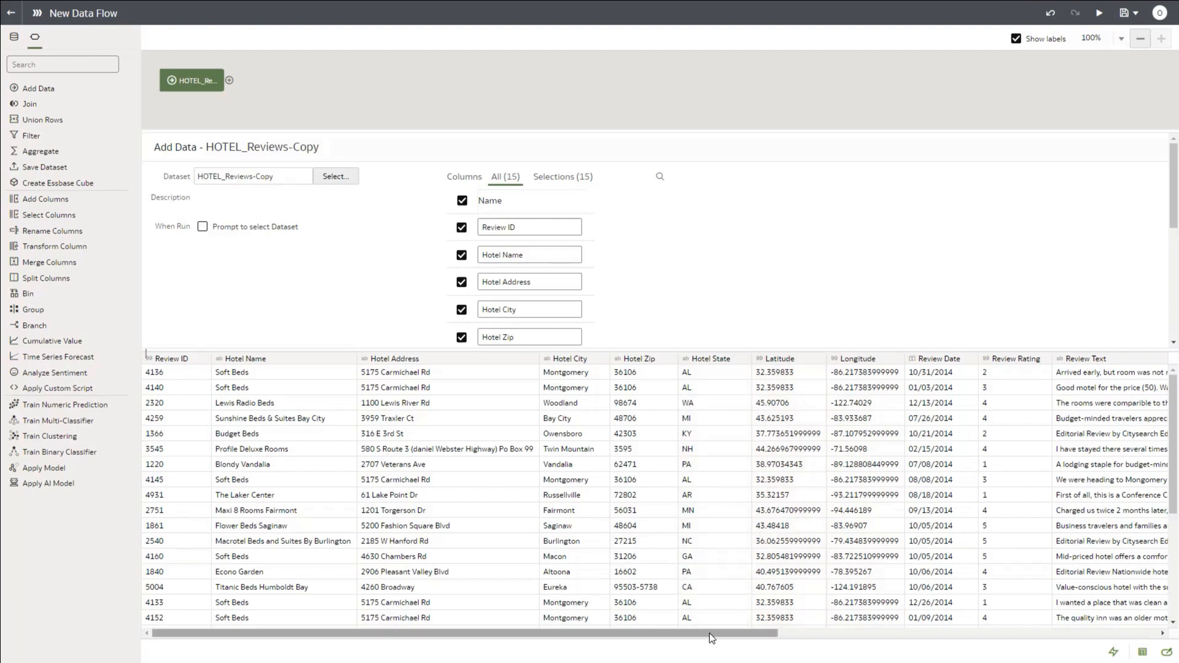
pyautogui.moveTo(709, 633); pyautogui.dragTo(994, 628)
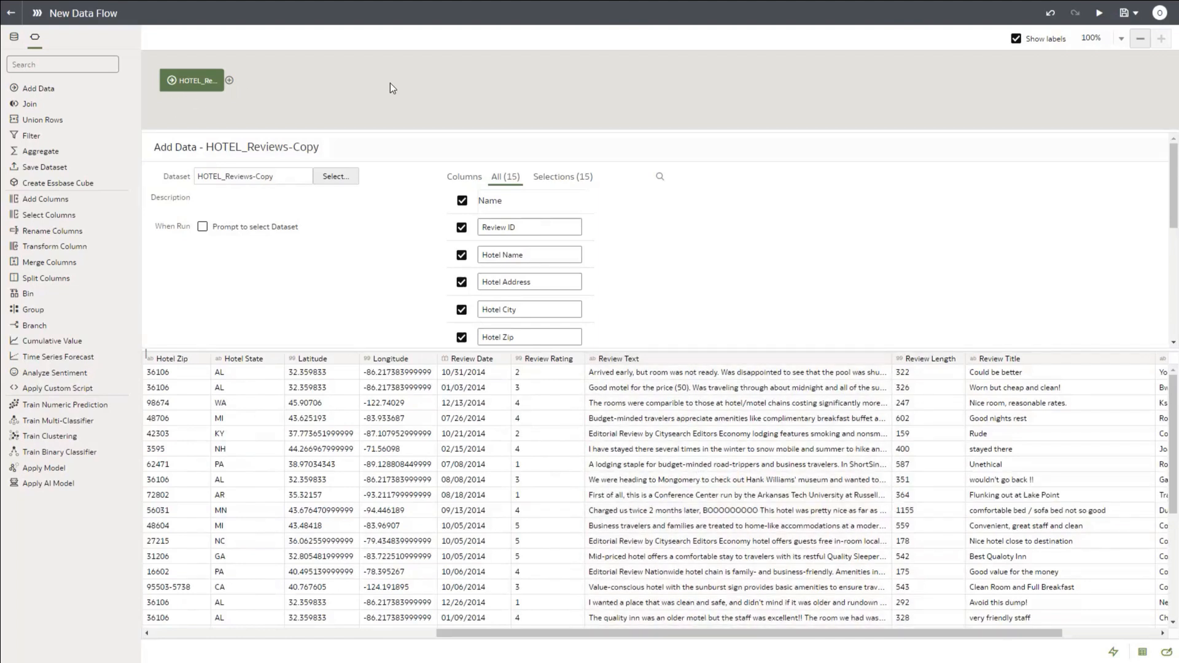
pyautogui.click(229, 82)
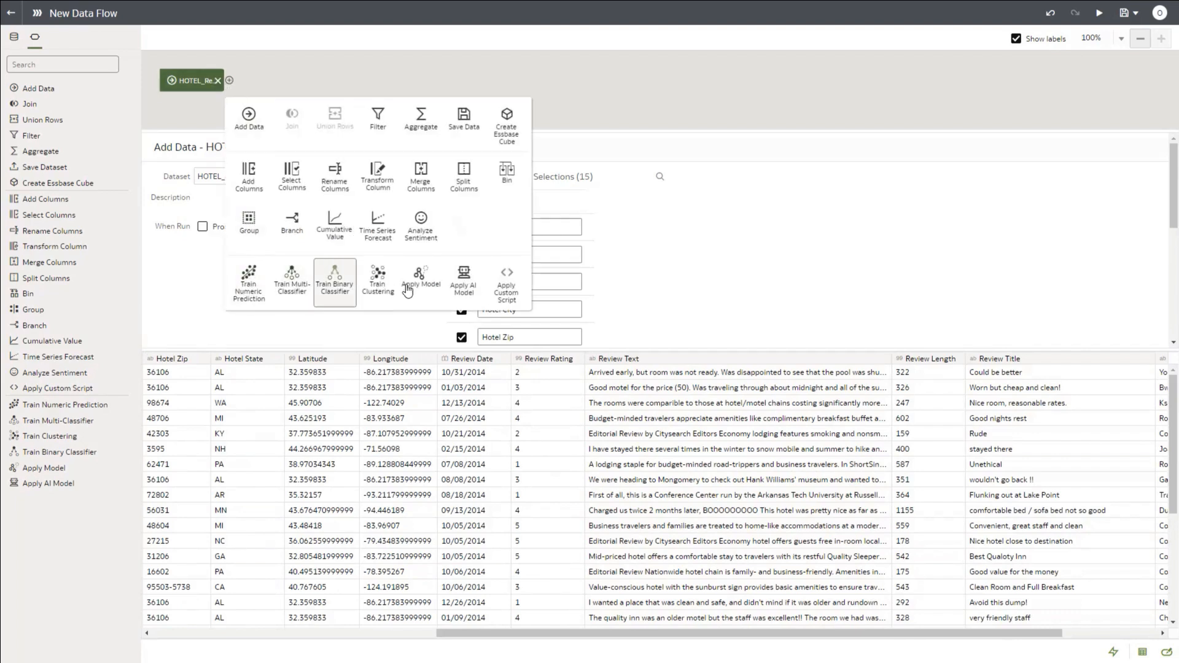
# Step: Add an Apply AI Model step using Pretrained Sentiment Analysis after the source
pyautogui.click(471, 281)
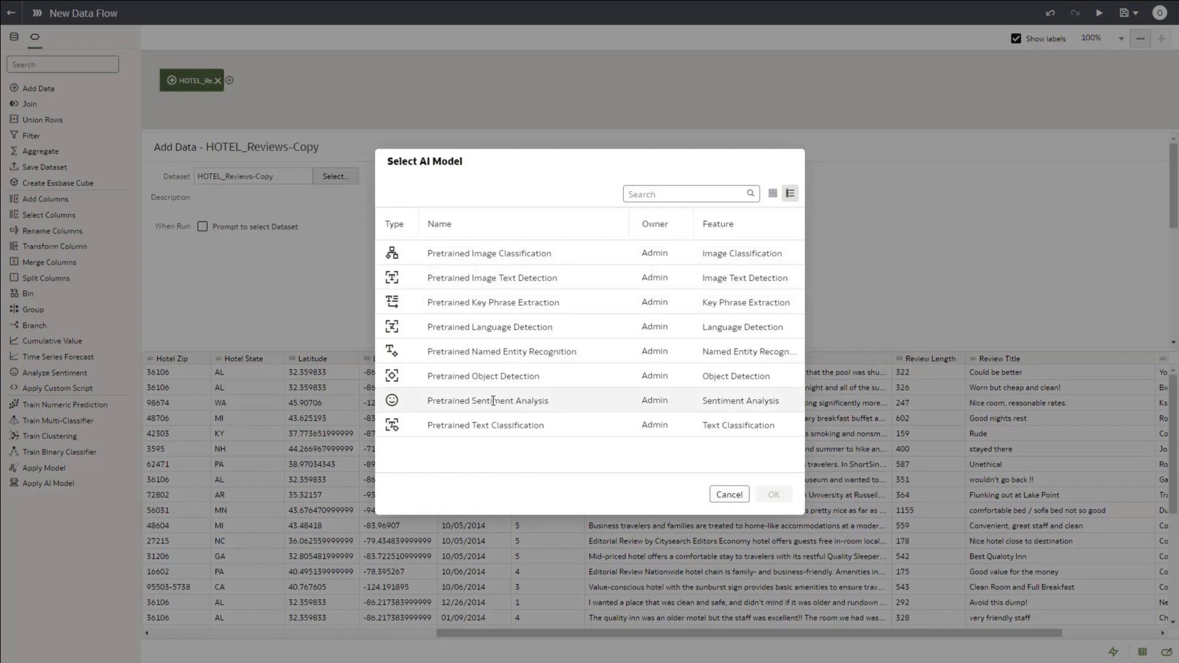
pyautogui.click(529, 407)
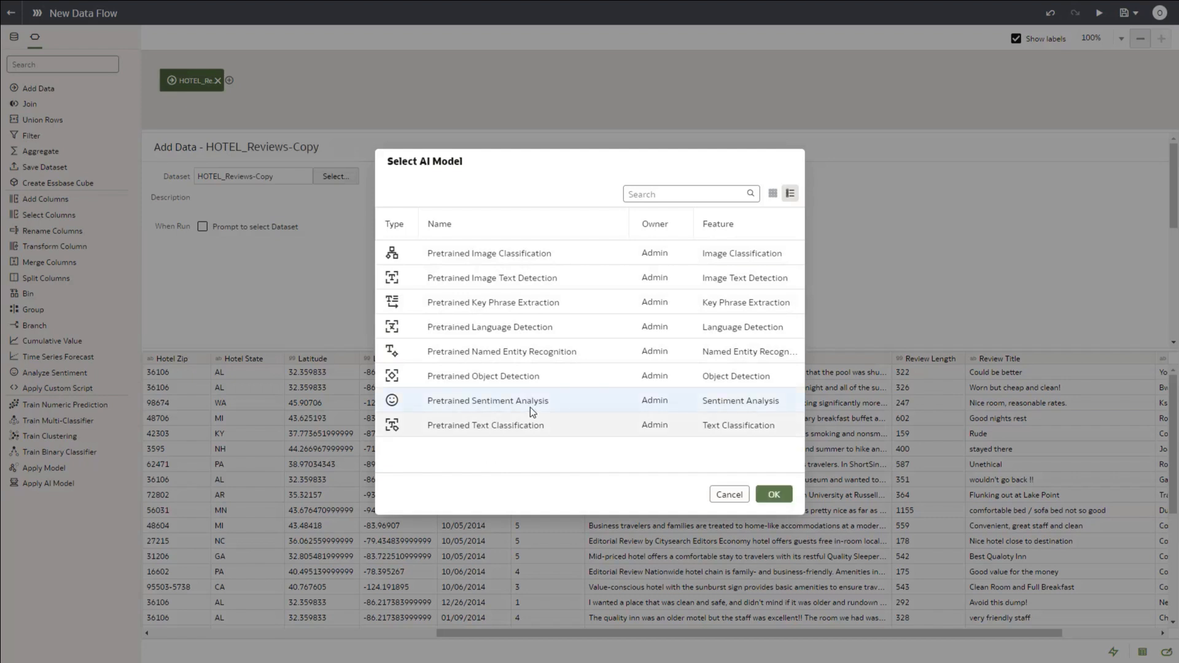
pyautogui.click(774, 495)
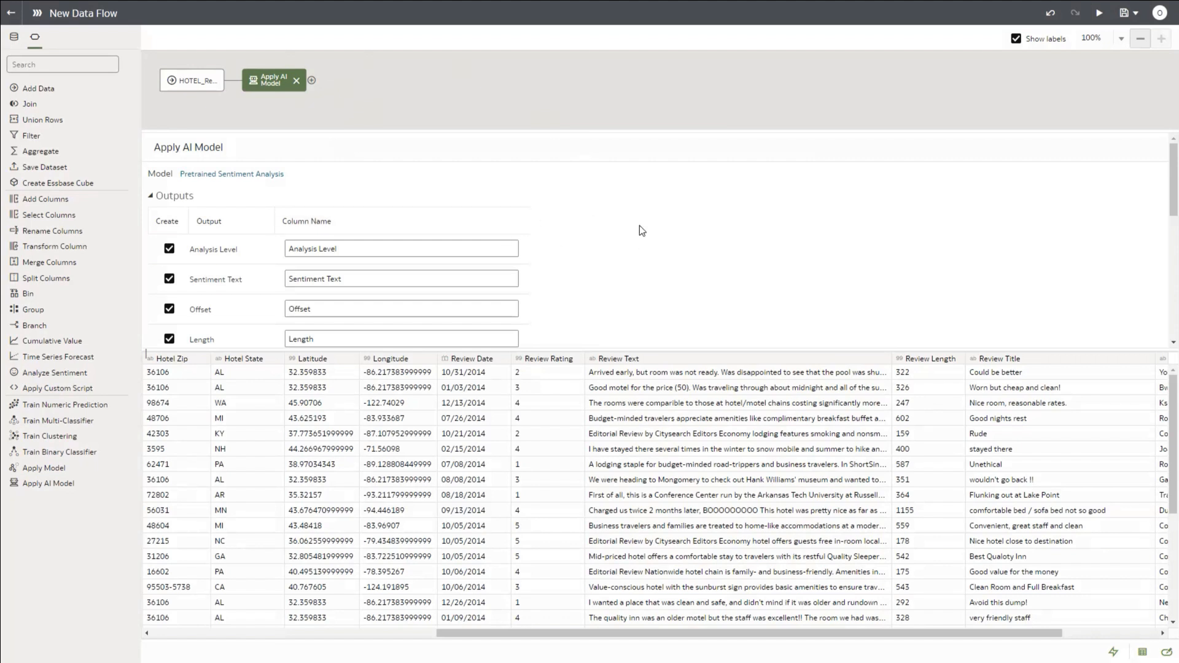
pyautogui.scroll(-1, 639, 226)
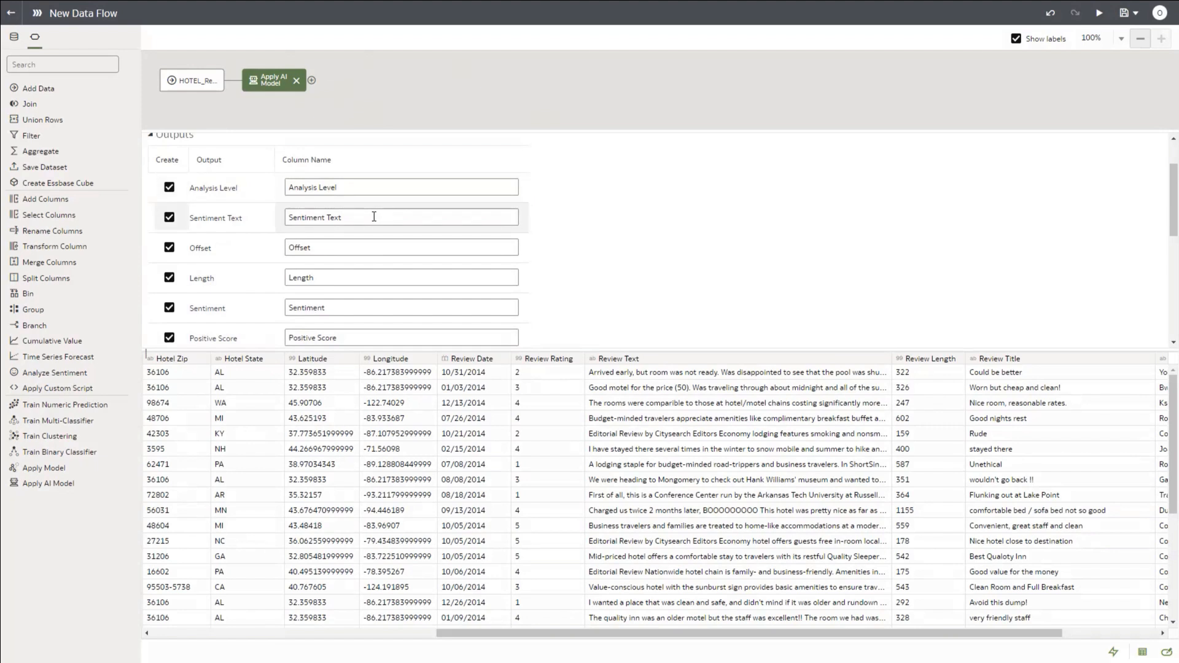
pyautogui.scroll(-1, 375, 217)
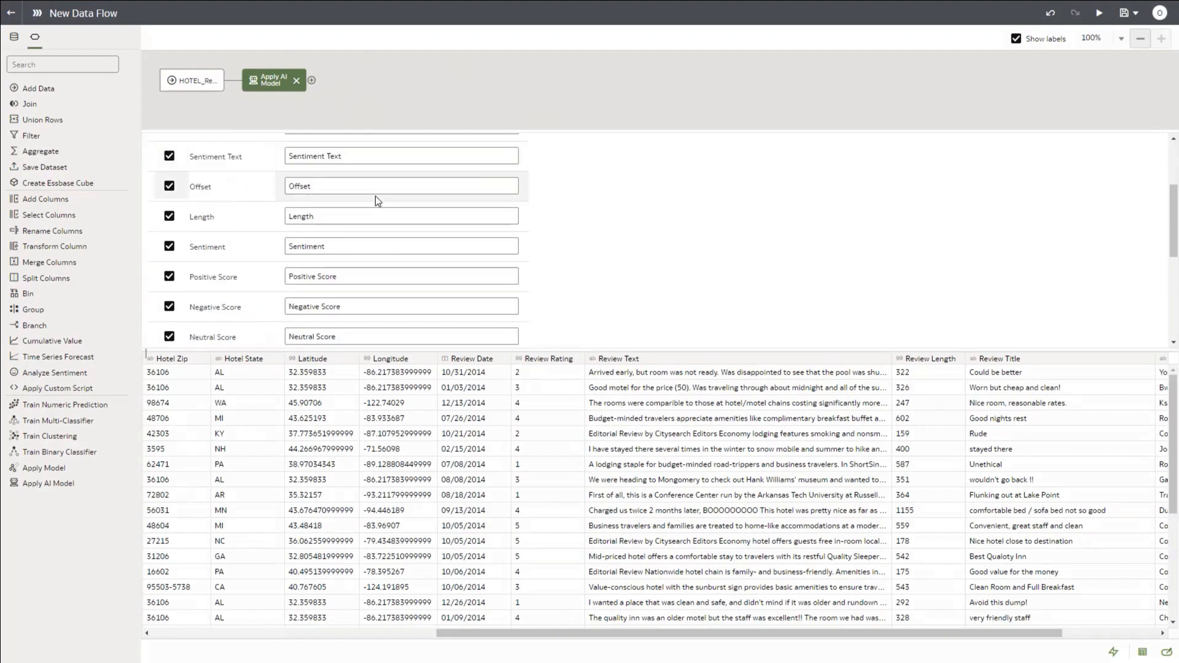
pyautogui.scroll(-1, 377, 201)
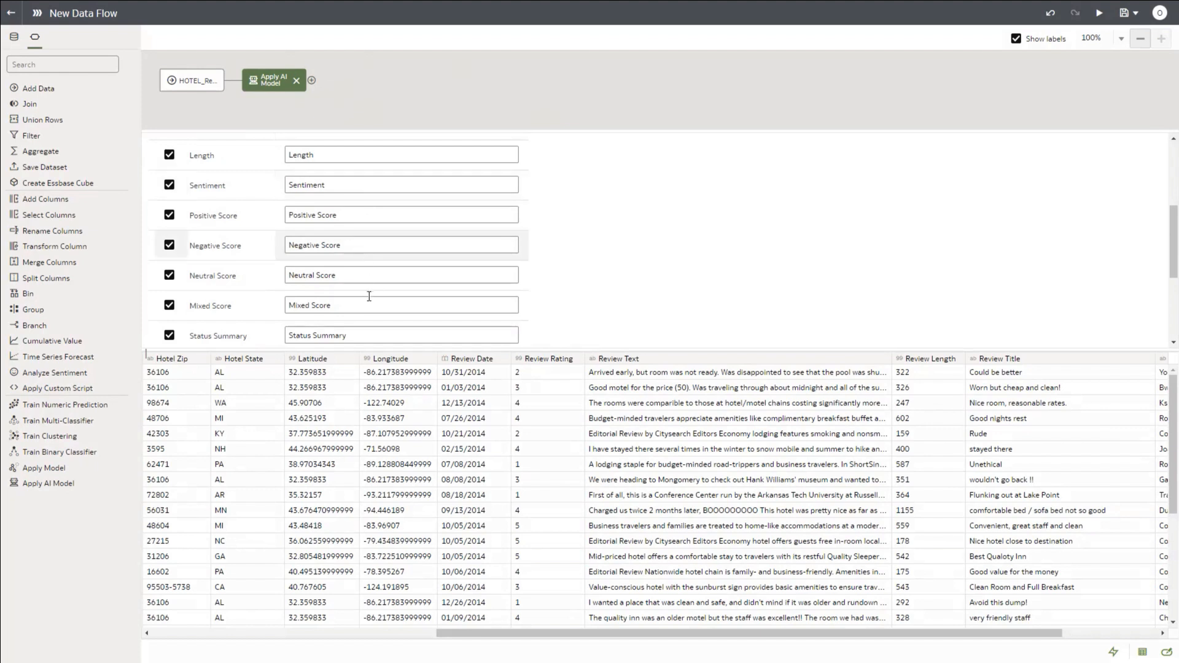
pyautogui.scroll(-1, 373, 274)
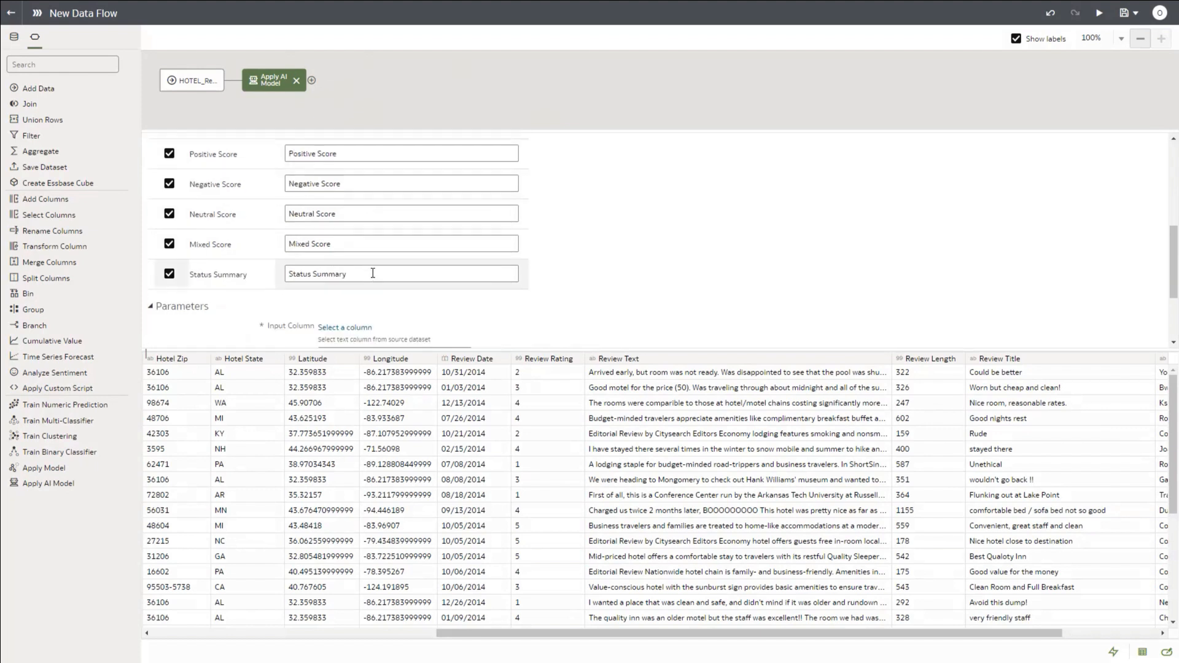
pyautogui.scroll(-1, 698, 245)
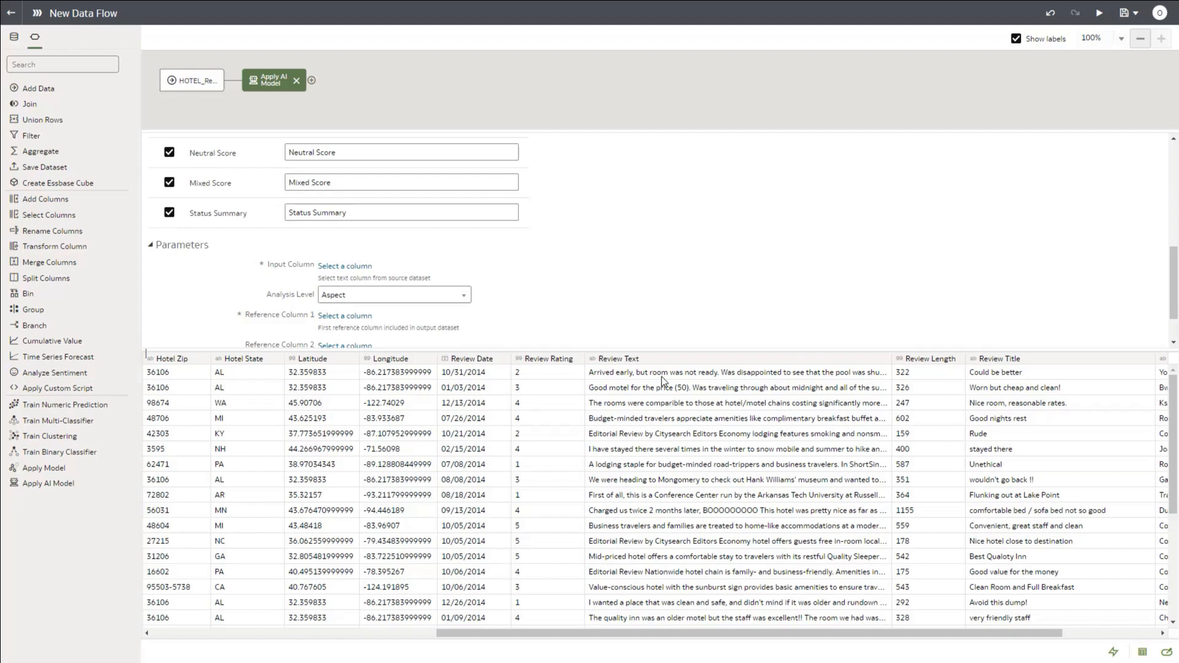
# Step: Analyse Review Text at Aspect level, with Review ID as Reference Column 1
pyautogui.click(345, 270)
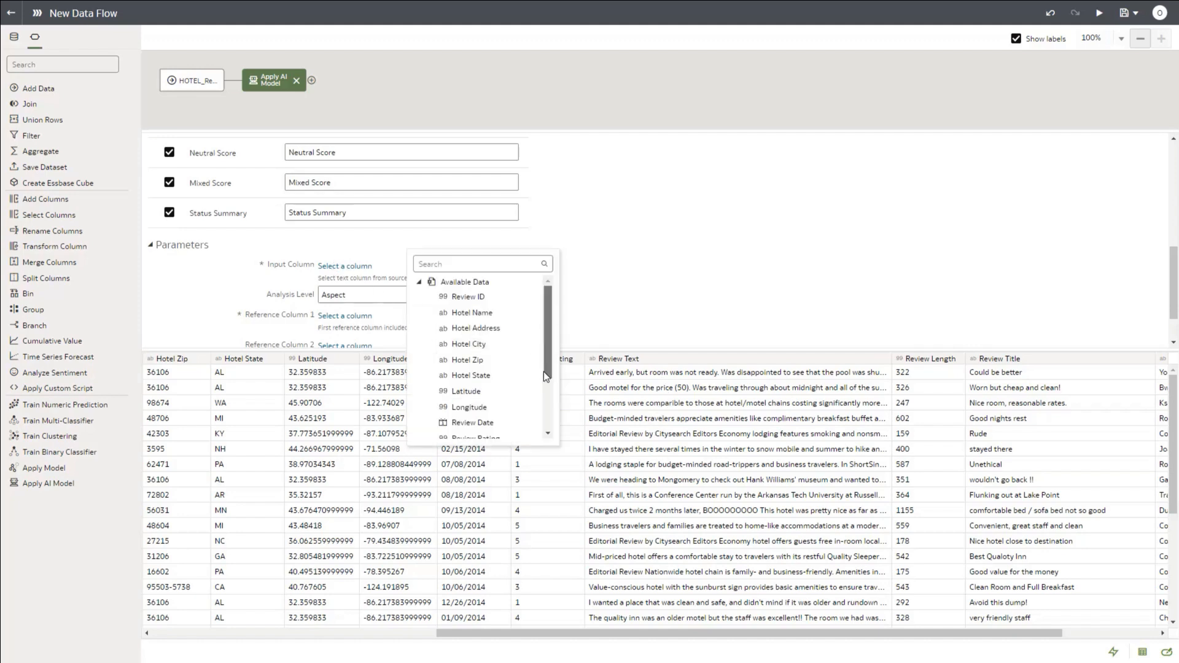
pyautogui.scroll(-2, 544, 371)
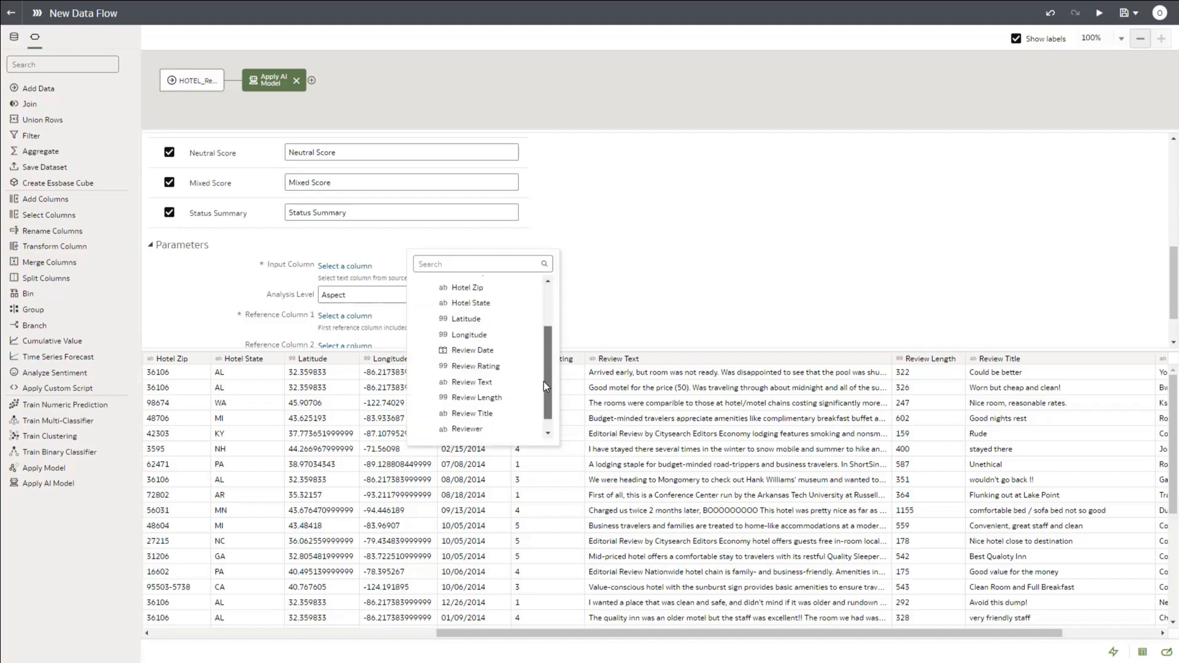
pyautogui.click(465, 385)
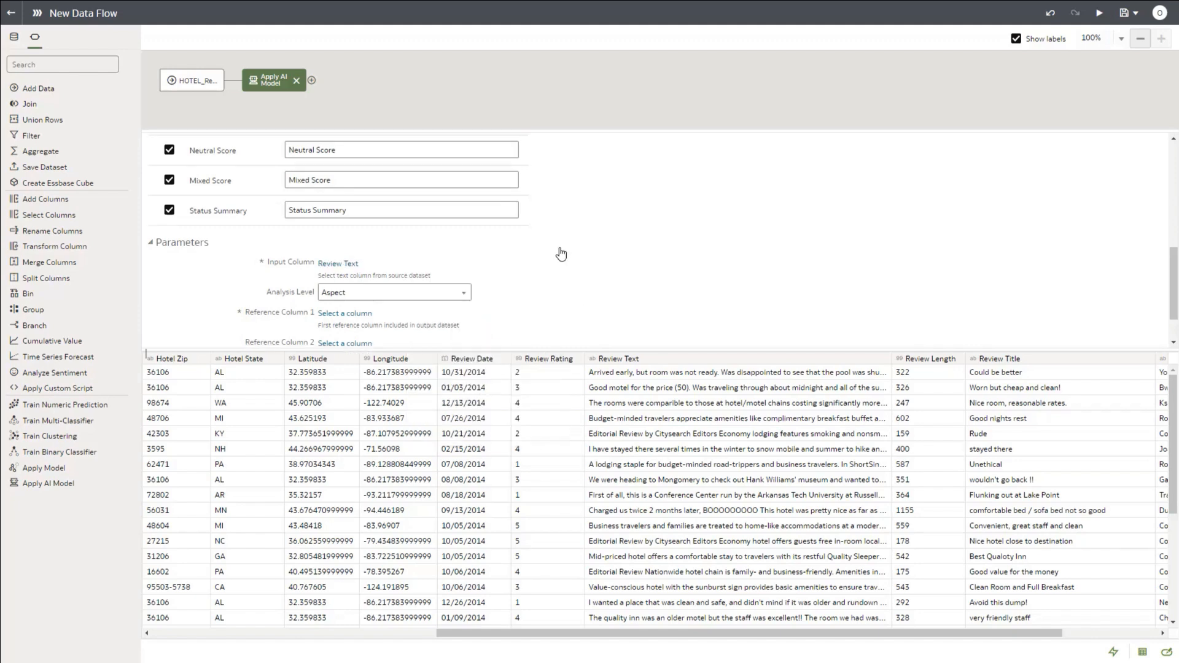
pyautogui.scroll(-1, 443, 245)
pyautogui.click(444, 244)
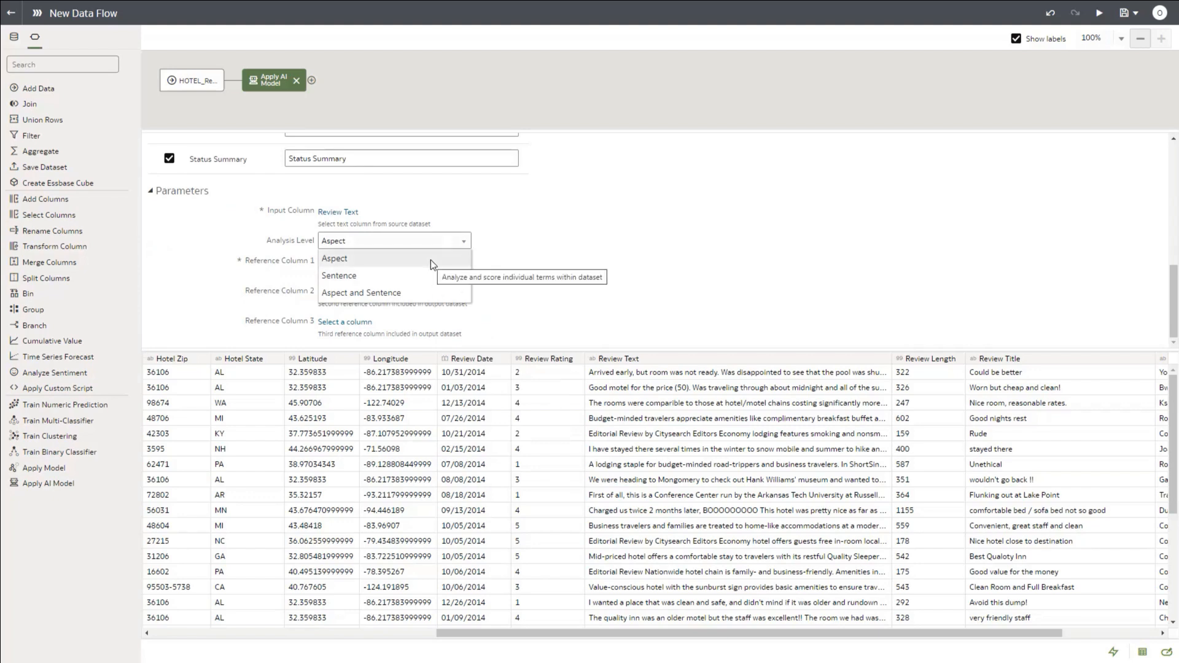
pyautogui.click(581, 240)
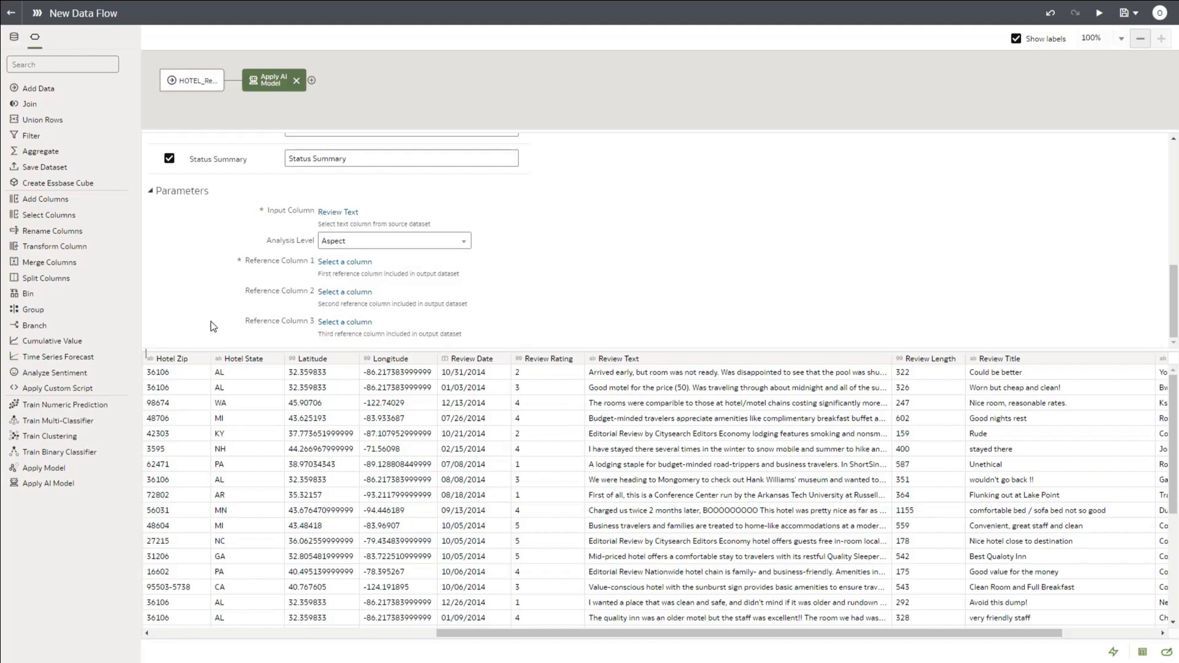
pyautogui.click(355, 265)
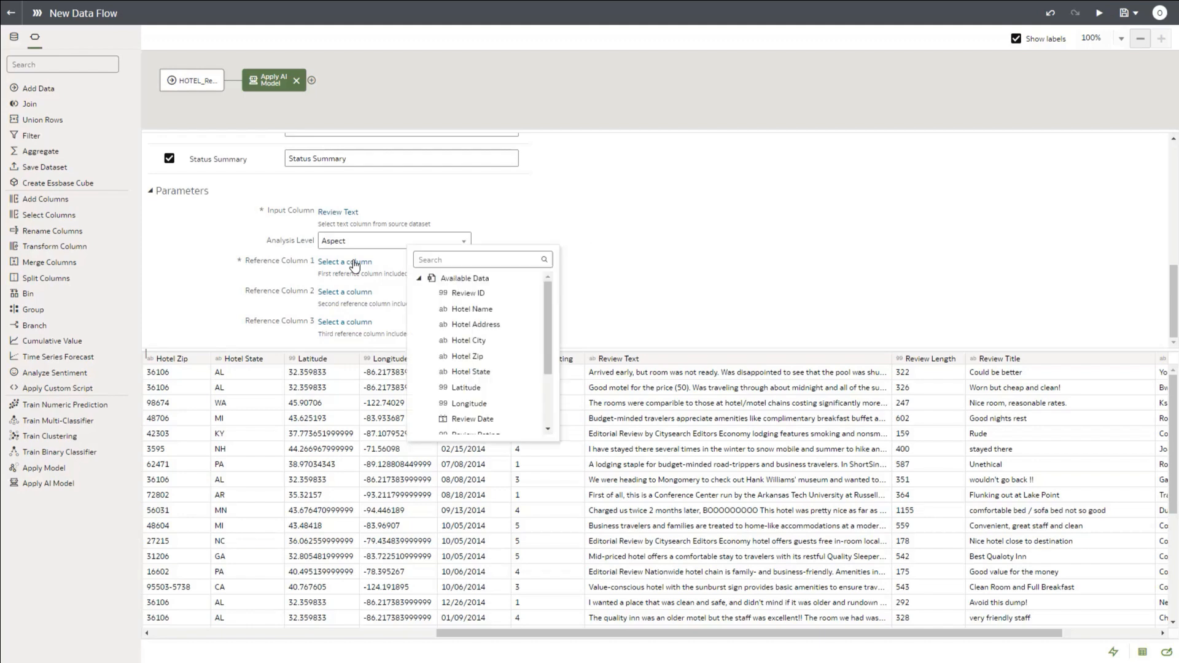
pyautogui.click(477, 297)
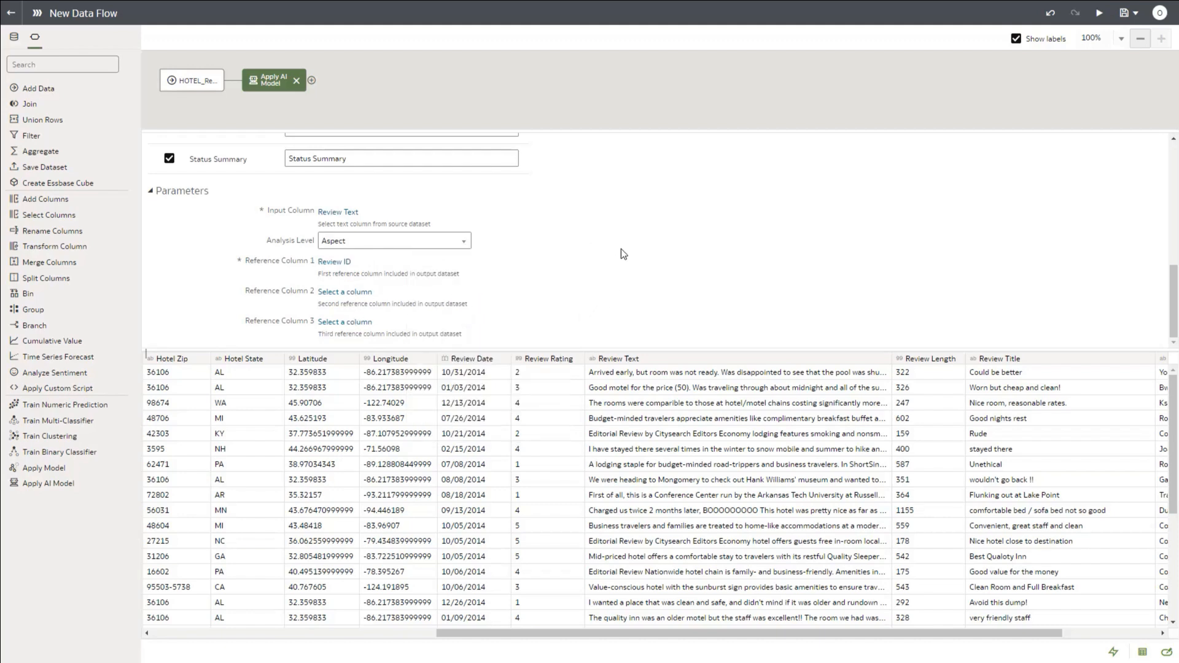
pyautogui.scroll(8, 621, 249)
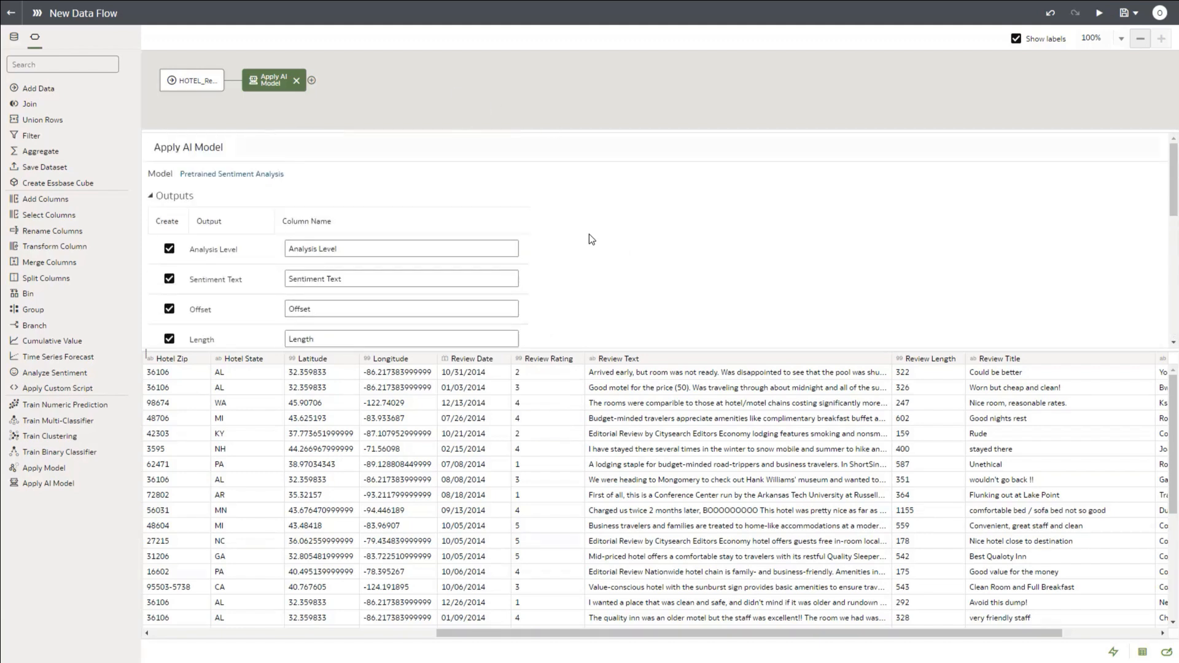
# Step: Add a Save Data step that names the output dataset hotelsentiment
pyautogui.click(312, 81)
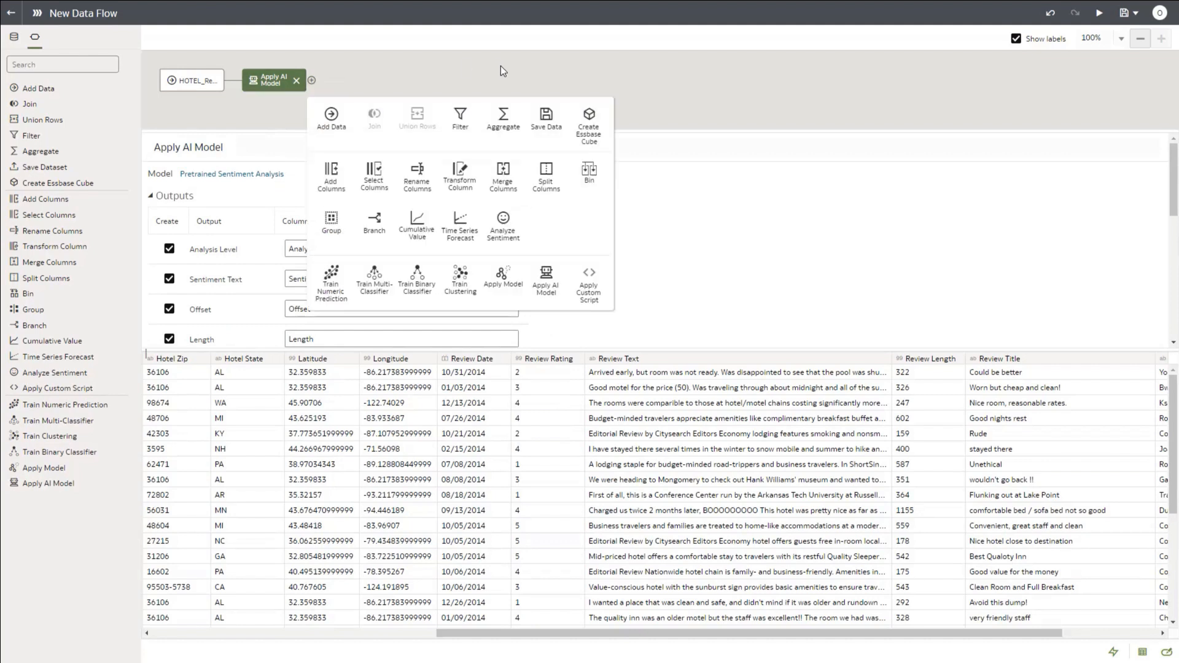
pyautogui.click(543, 117)
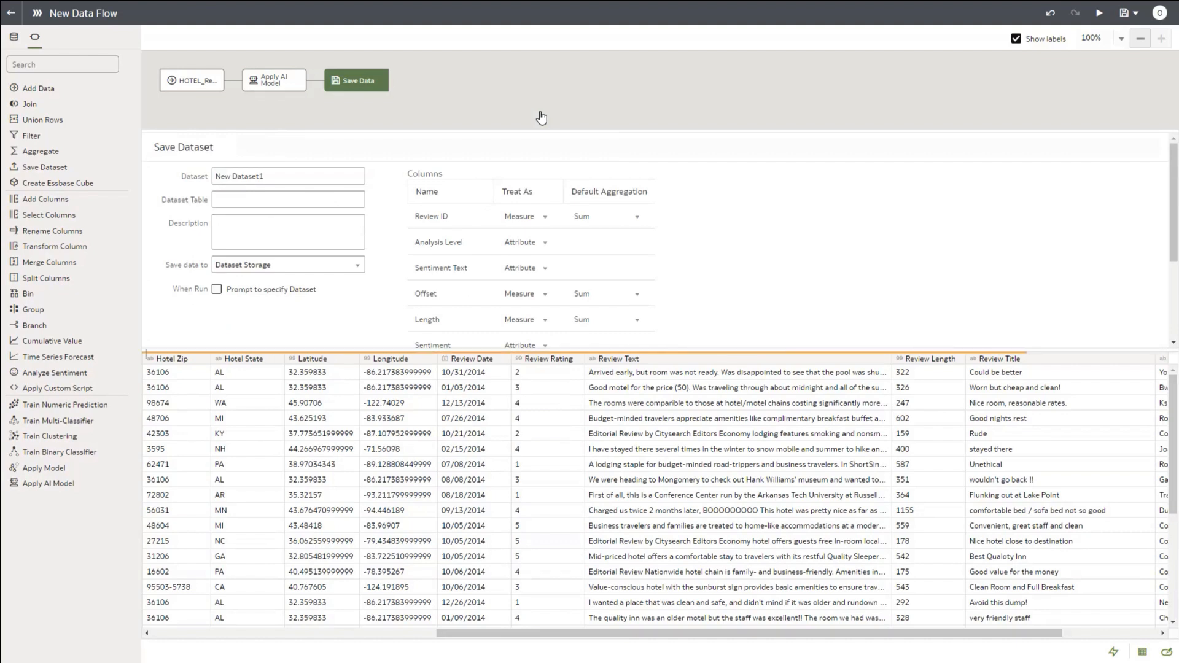
pyautogui.tripleClick(268, 177)
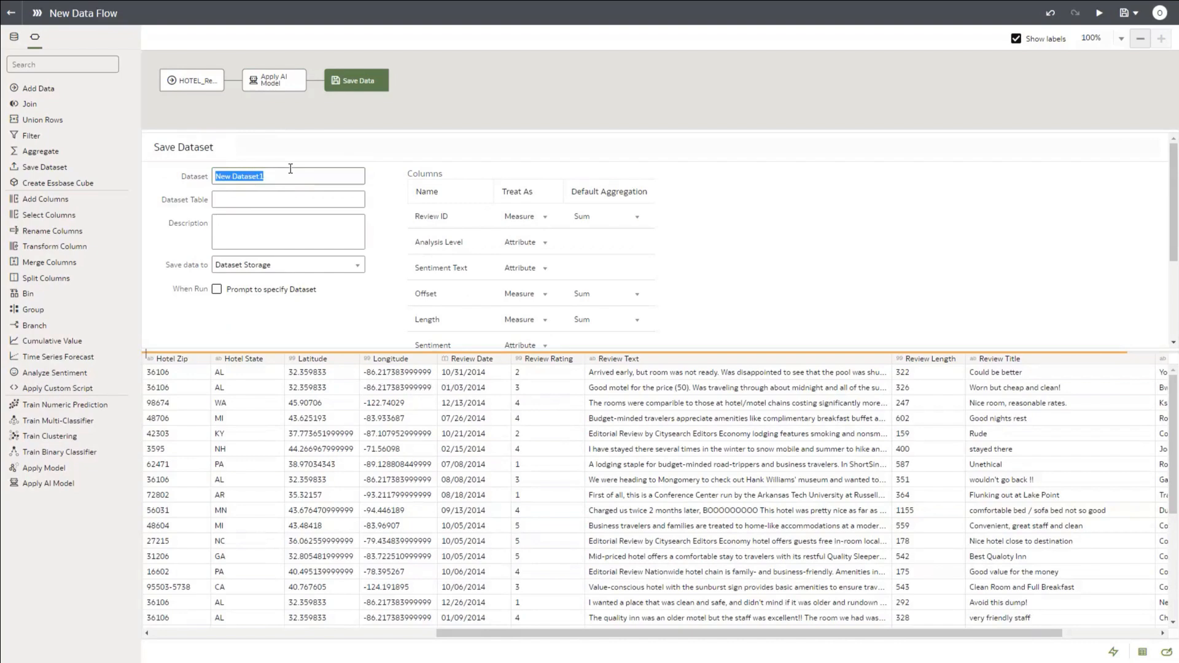
pyautogui.write('hotelsentiment')
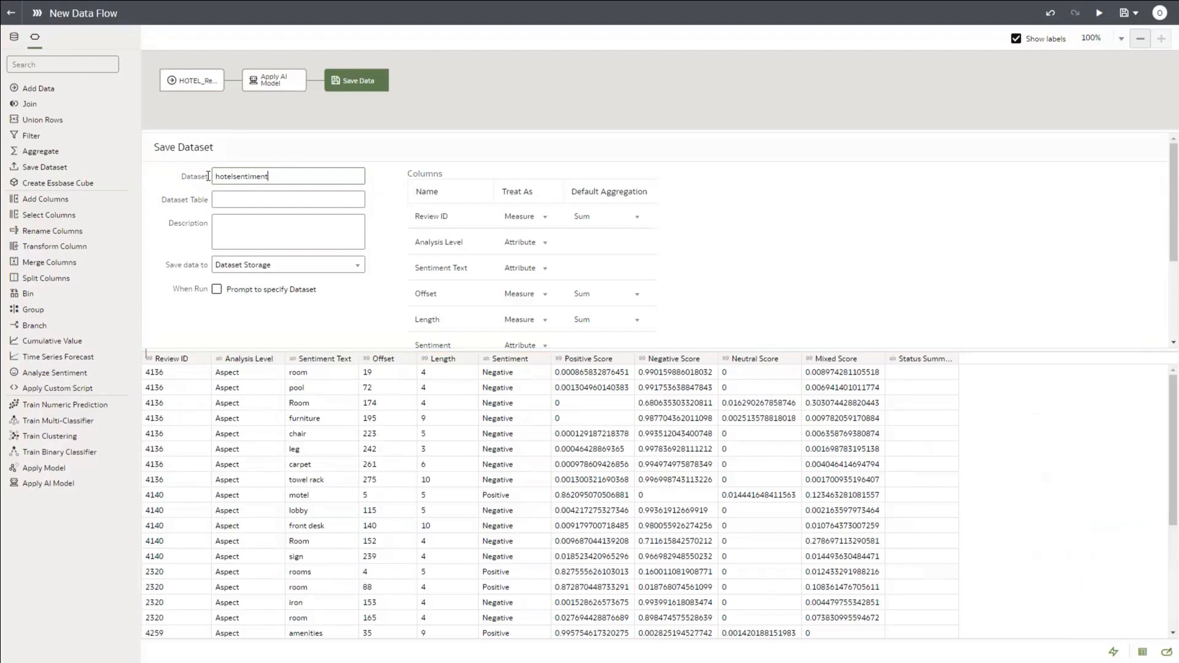
pyautogui.moveTo(269, 176); pyautogui.dragTo(234, 176)
pyautogui.doubleClick(238, 176)
pyautogui.hotkey('ctrl', 'c')
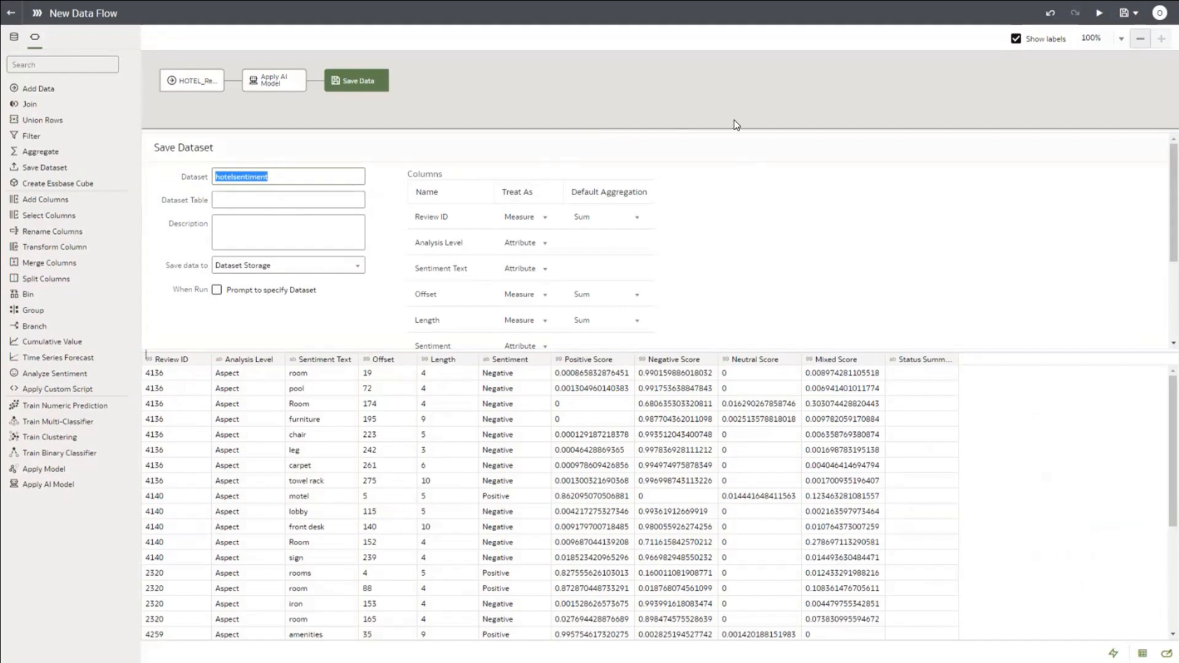
# Step: Run the data flow, saving it under the name hotelsentiment_df
pyautogui.click(1100, 13)
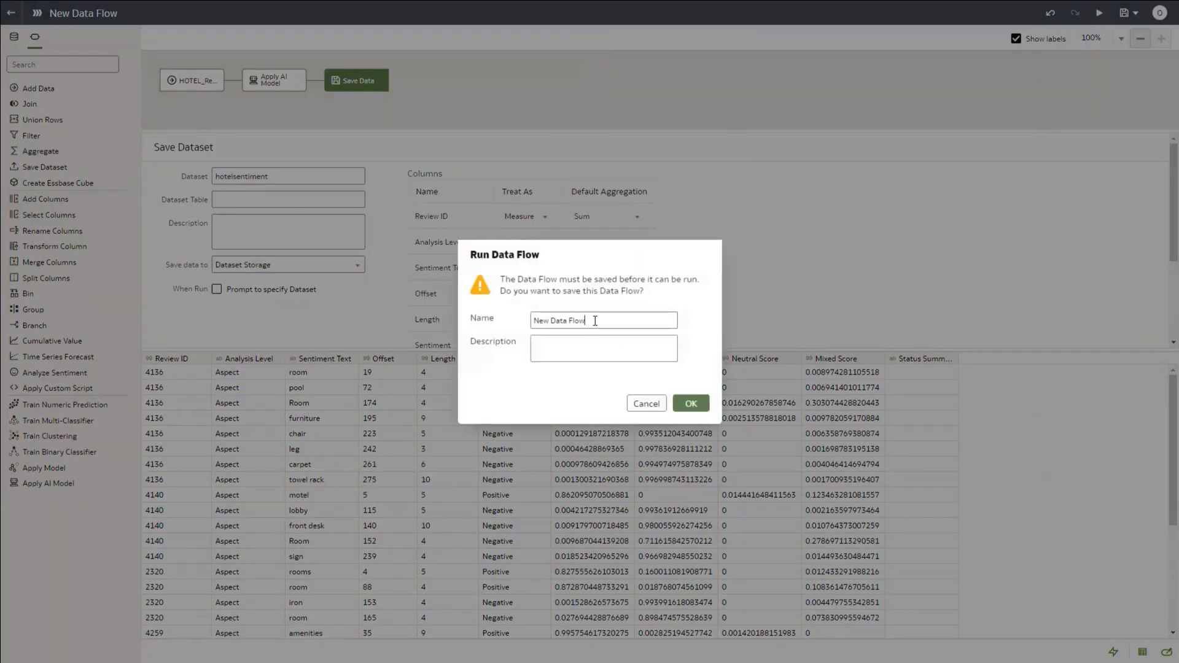
pyautogui.moveTo(595, 321); pyautogui.dragTo(533, 320)
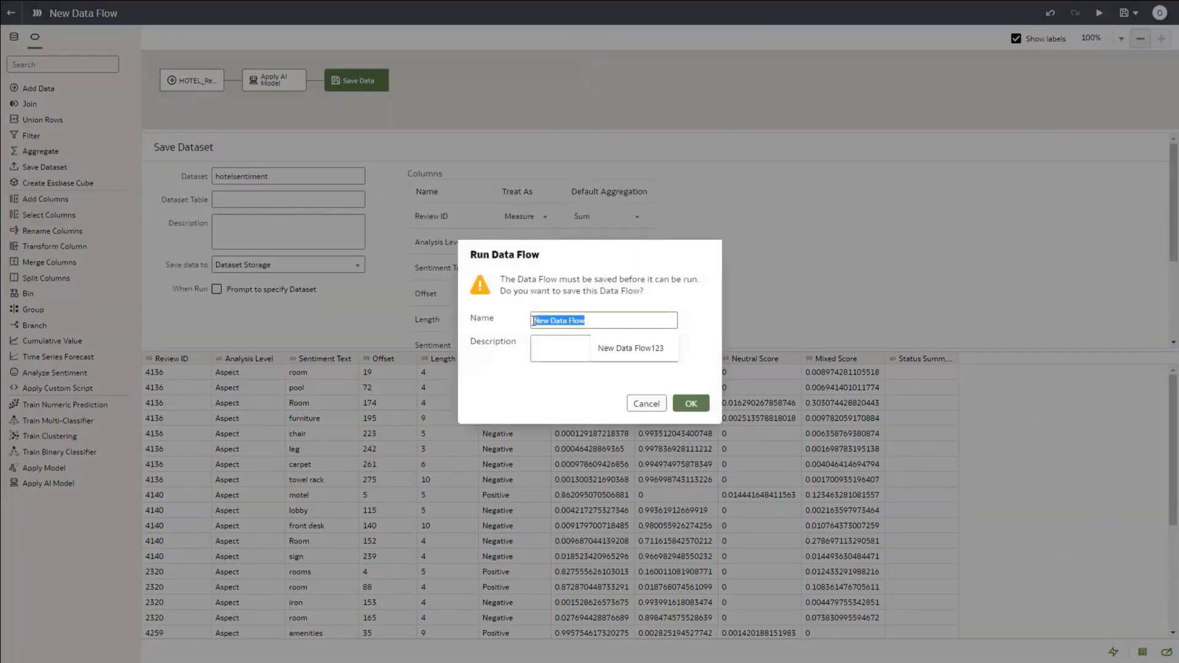
pyautogui.hotkey('ctrl', 'v')
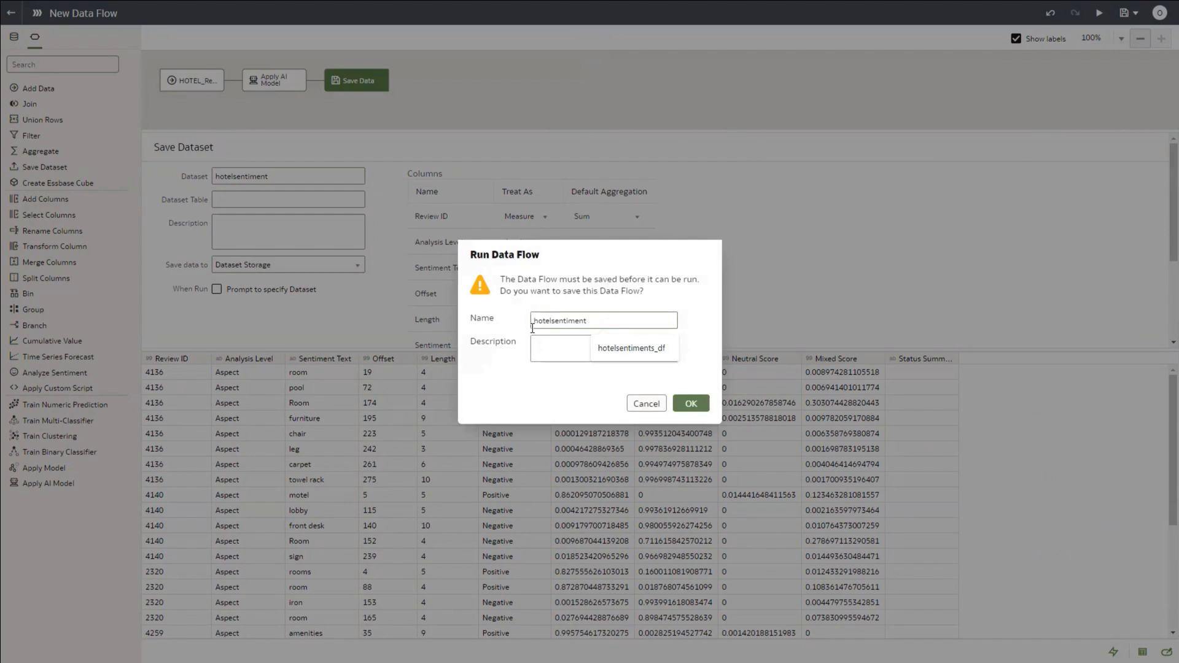
pyautogui.write('_df')
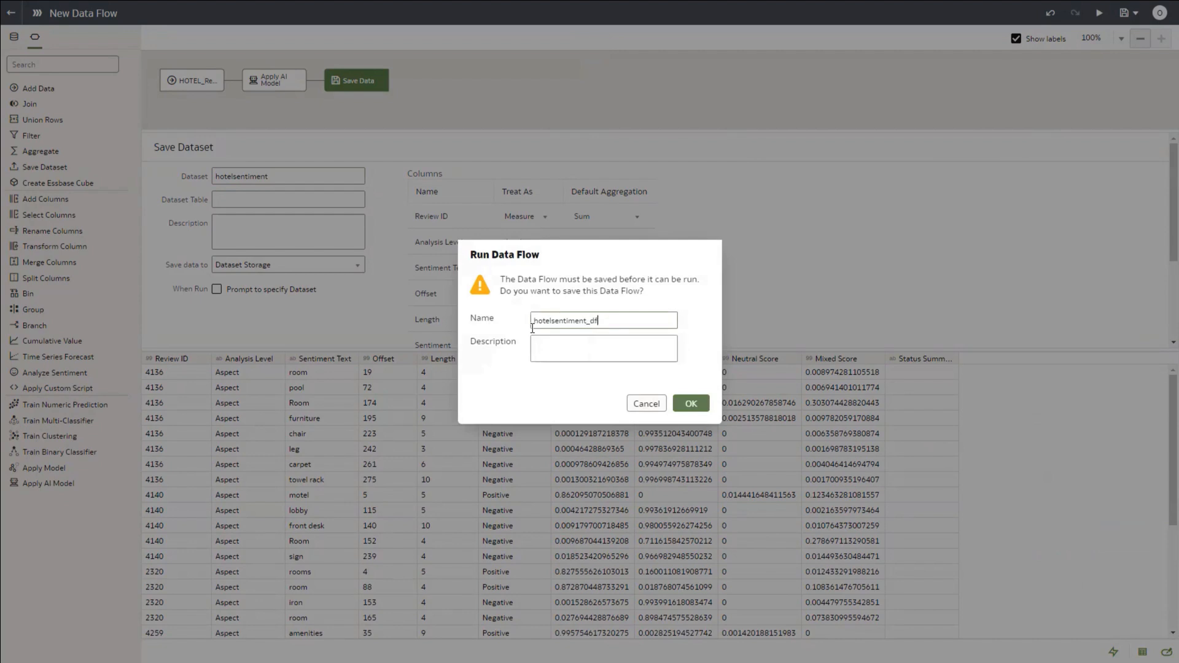
pyautogui.click(698, 407)
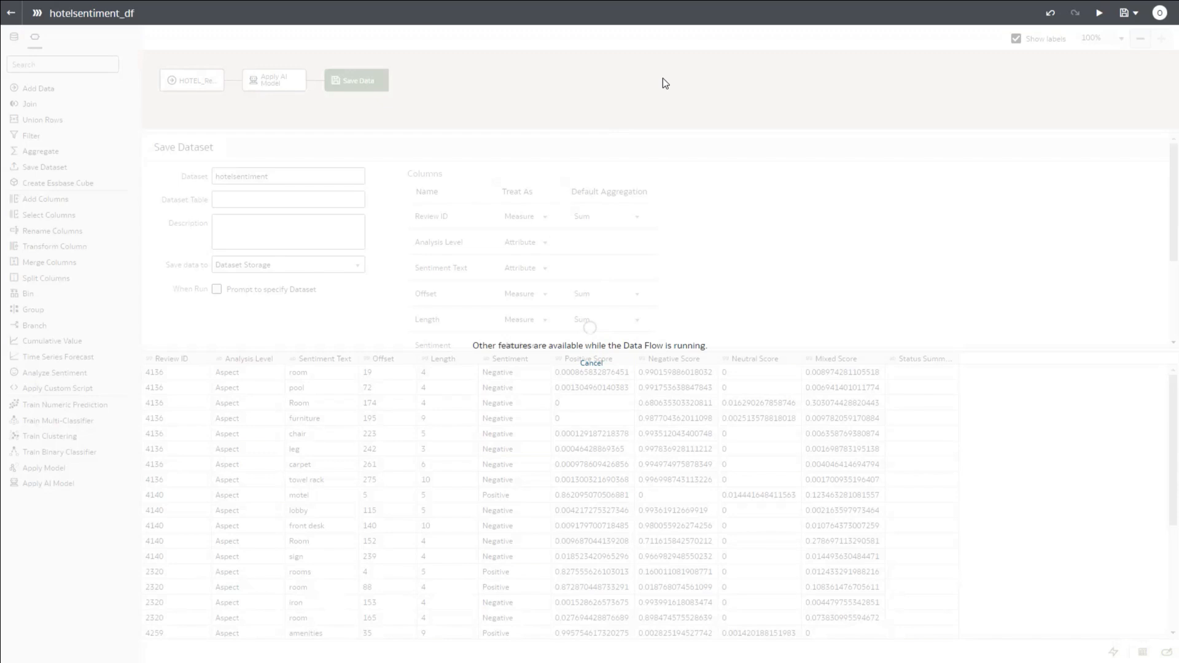
# Step: Exit full-screen mode while the hotelsentiment_df flow keeps running
pyautogui.press('F11')
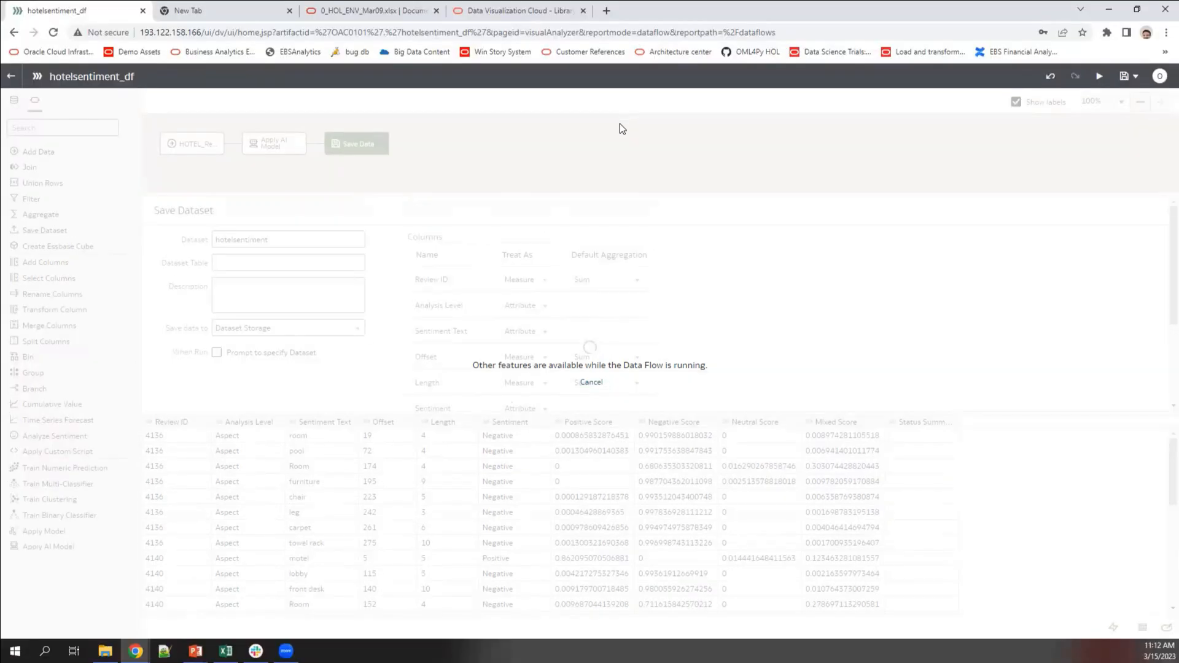
# Step: Open the OAC Vision Demo setup guide PDF from the Examples Library's AI Vision series in a new tab
pyautogui.click(507, 11)
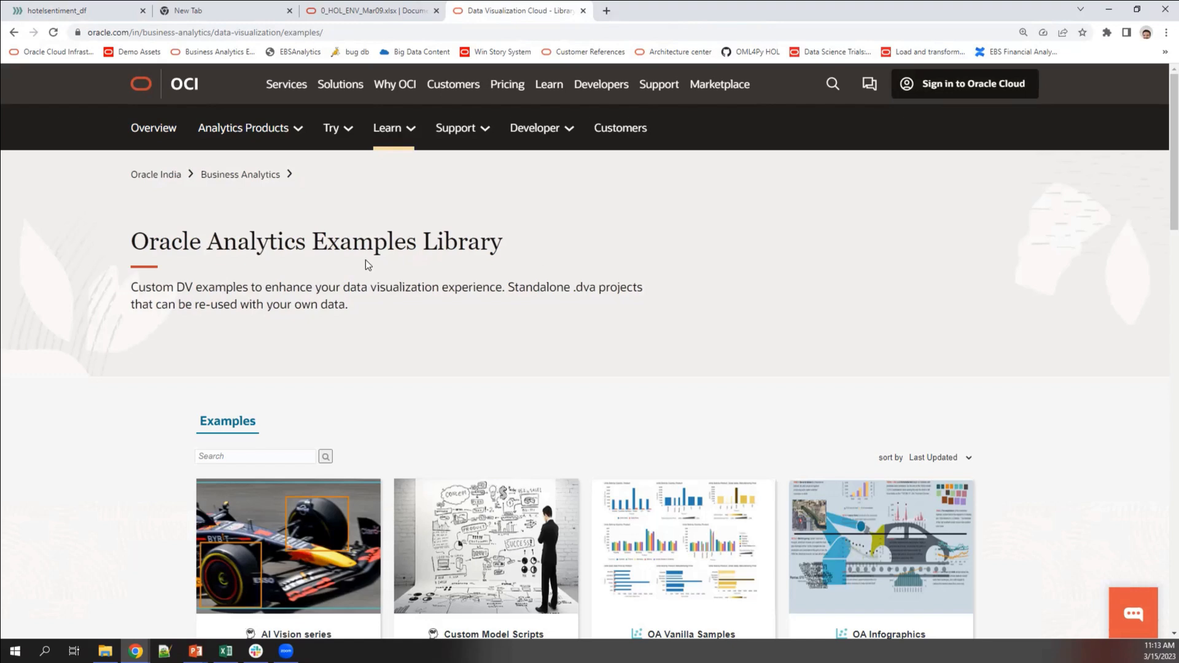
pyautogui.scroll(-1, 367, 264)
pyautogui.scroll(-1, 367, 266)
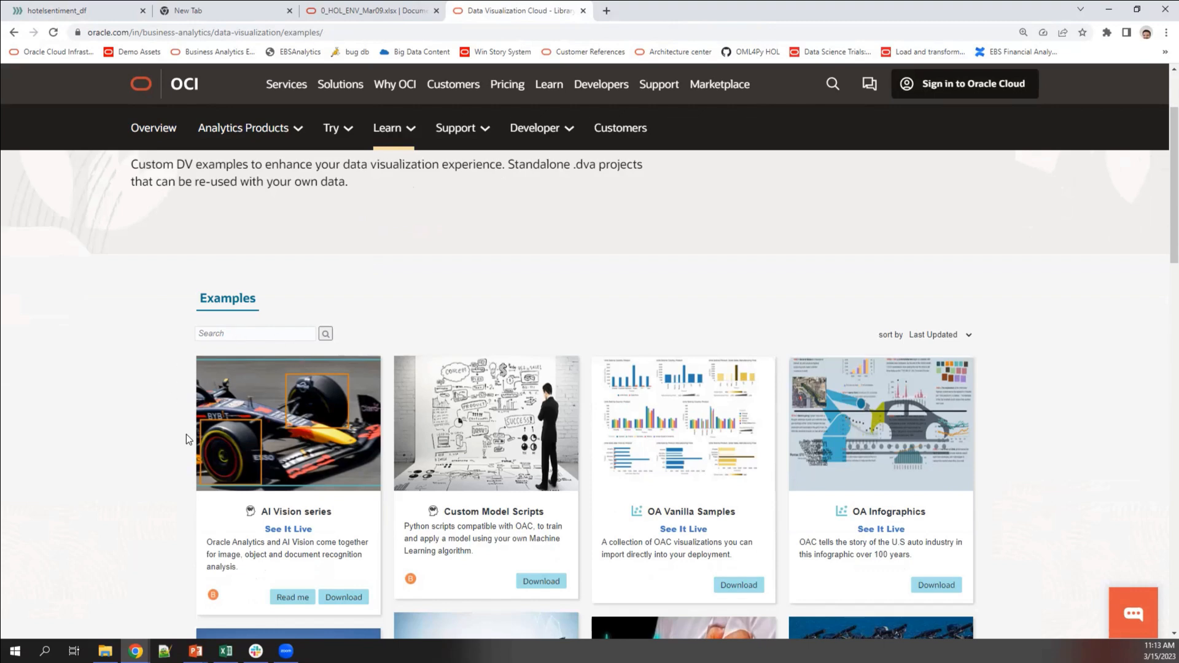
pyautogui.scroll(-2, 216, 416)
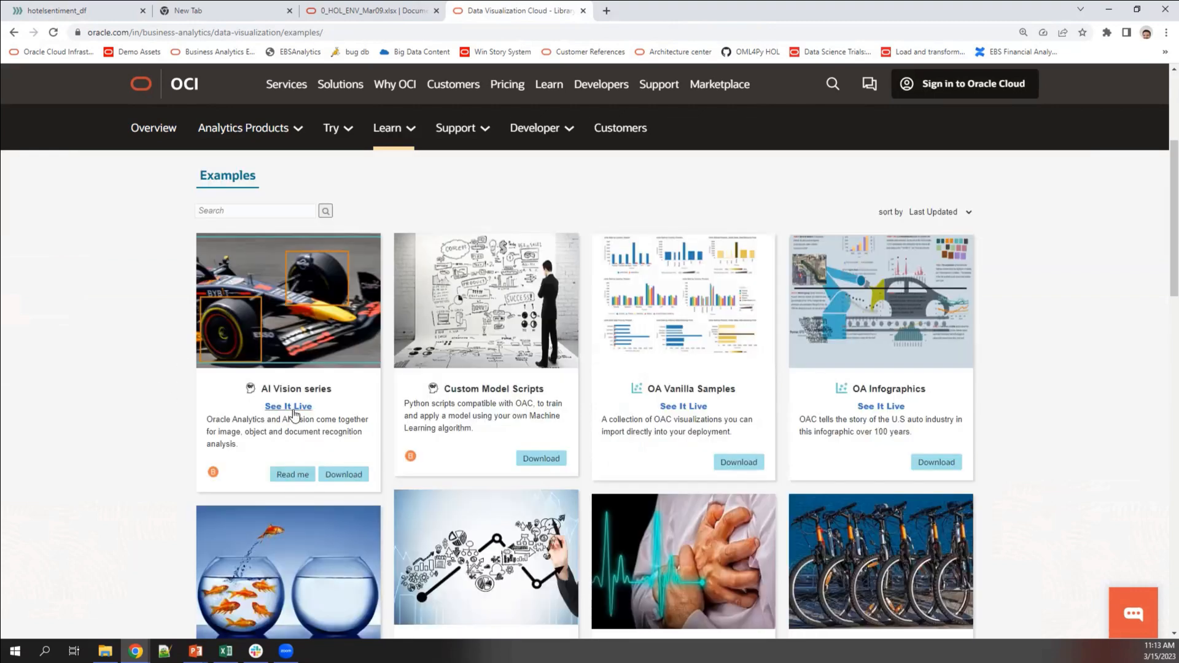
pyautogui.middleClick(292, 475)
# Step: Skim the AI Vision series deployment guide PDF, then return to the Examples Library
pyautogui.click(293, 488)
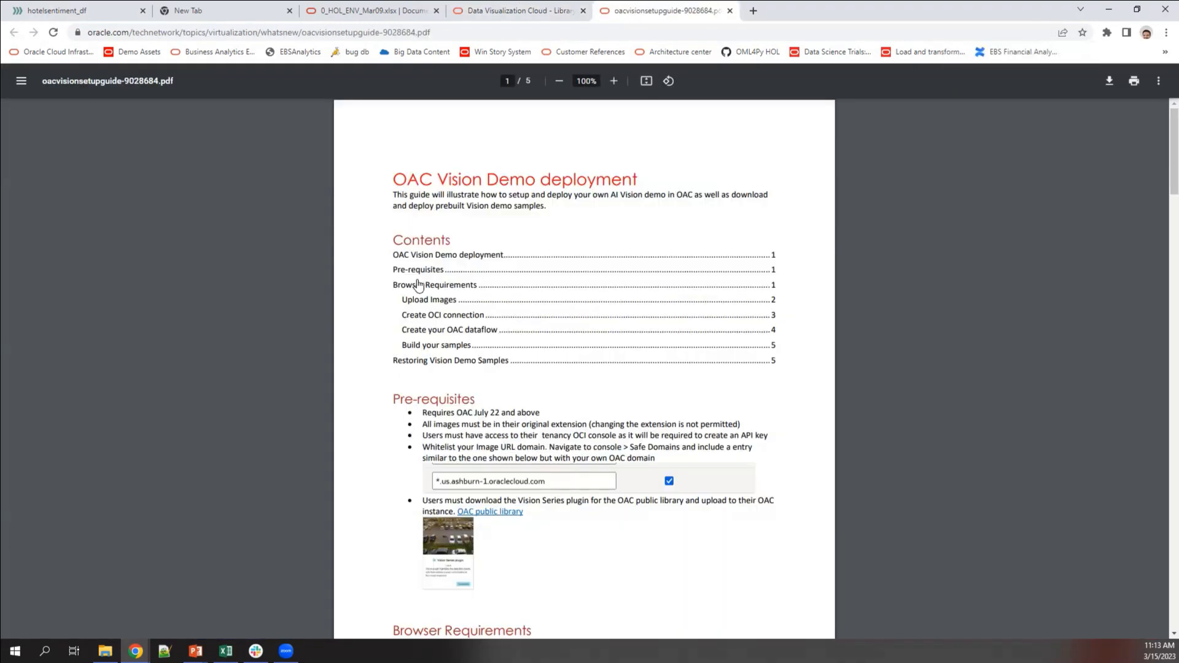
pyautogui.scroll(-2, 374, 338)
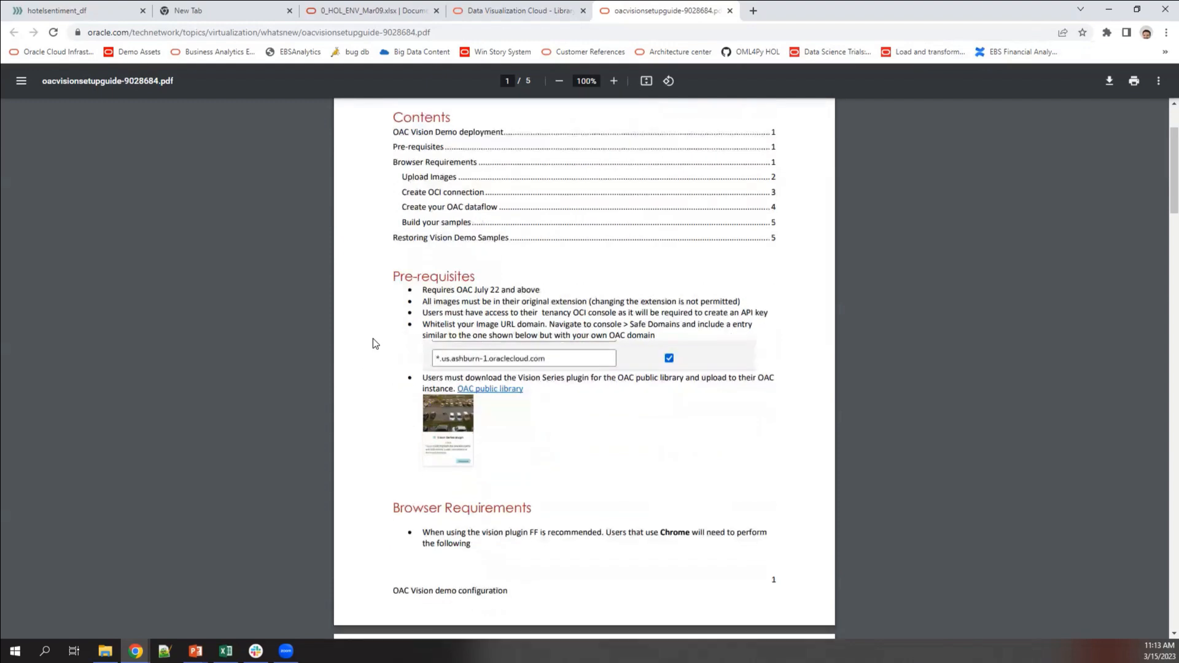
pyautogui.scroll(-3, 374, 337)
pyautogui.scroll(-8, 374, 338)
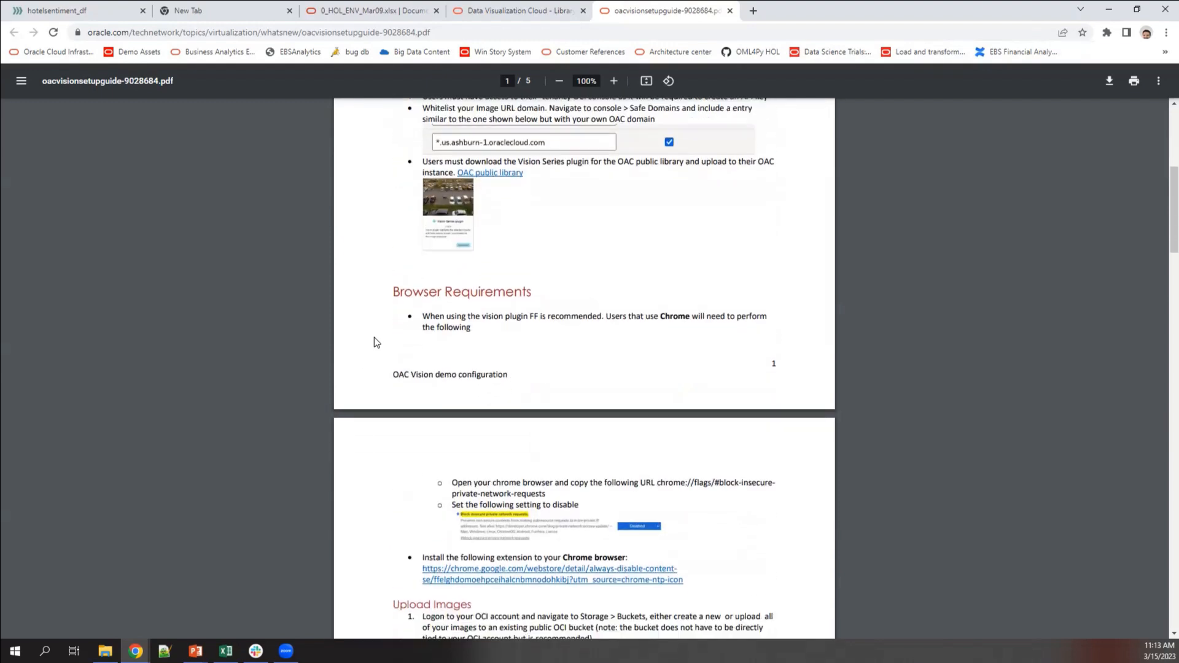
pyautogui.scroll(-10, 374, 337)
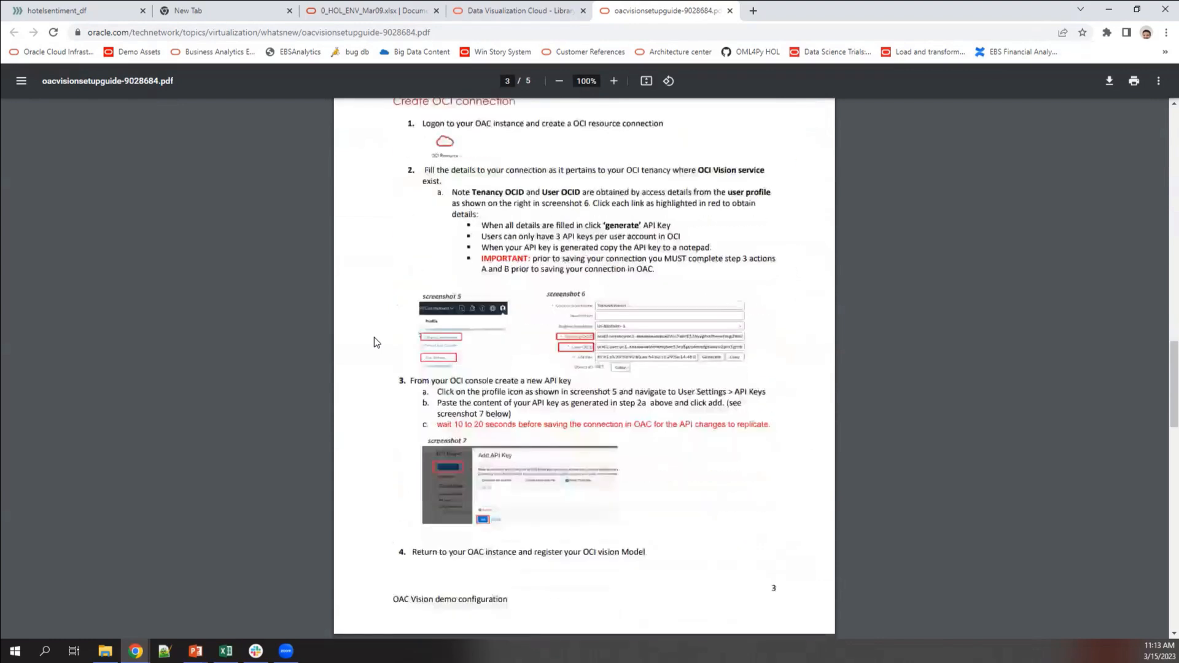
pyautogui.scroll(-1, 376, 342)
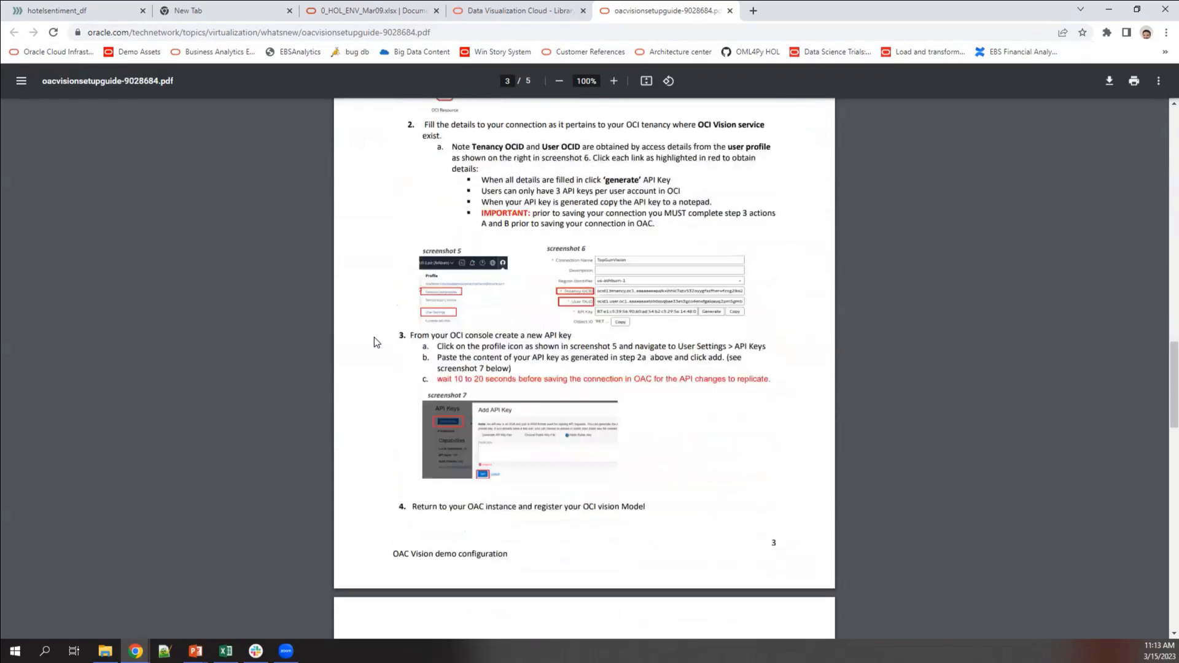
pyautogui.scroll(-10, 377, 343)
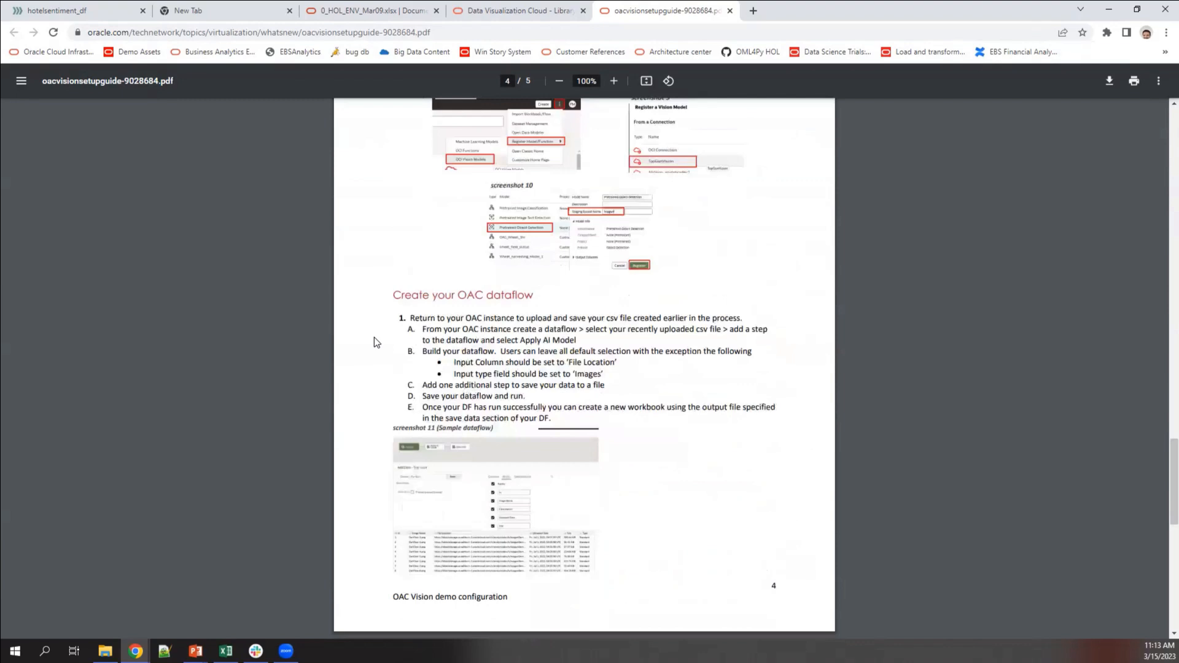
pyautogui.scroll(-9, 374, 338)
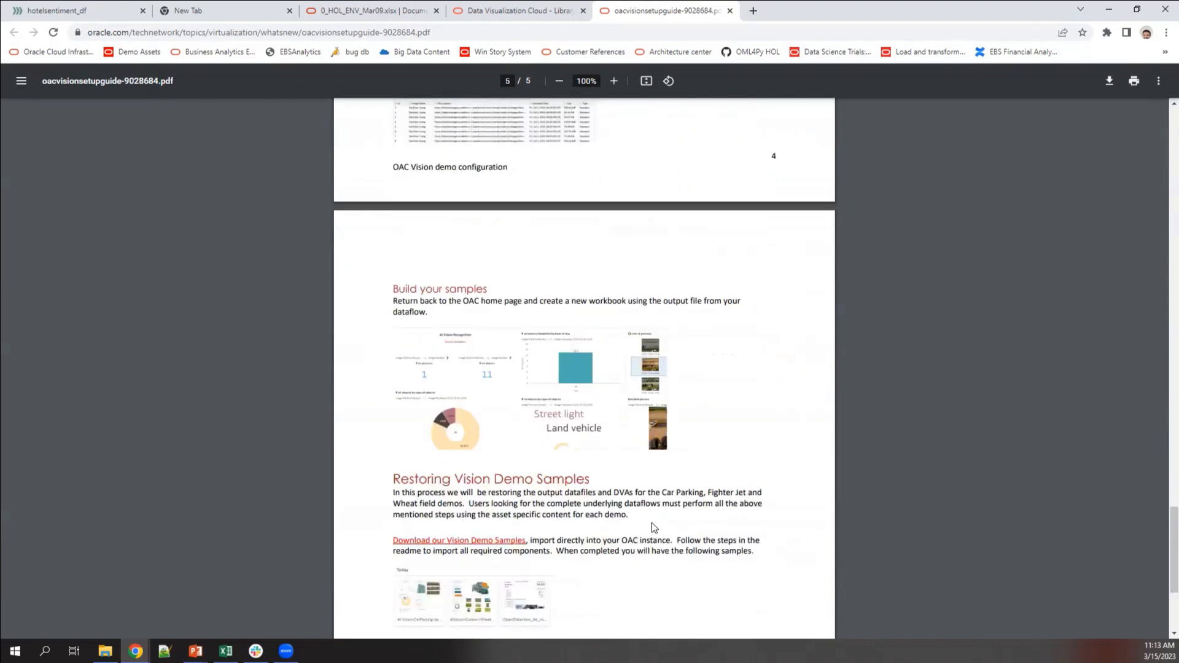
pyautogui.scroll(11, 654, 527)
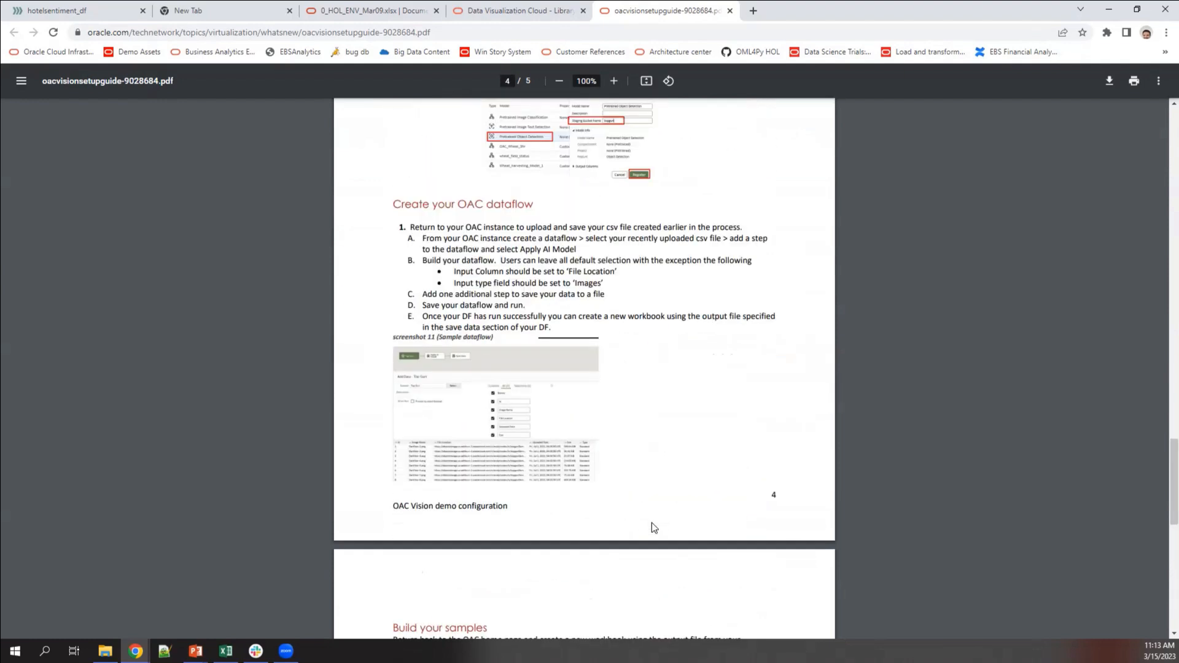
pyautogui.scroll(20, 654, 527)
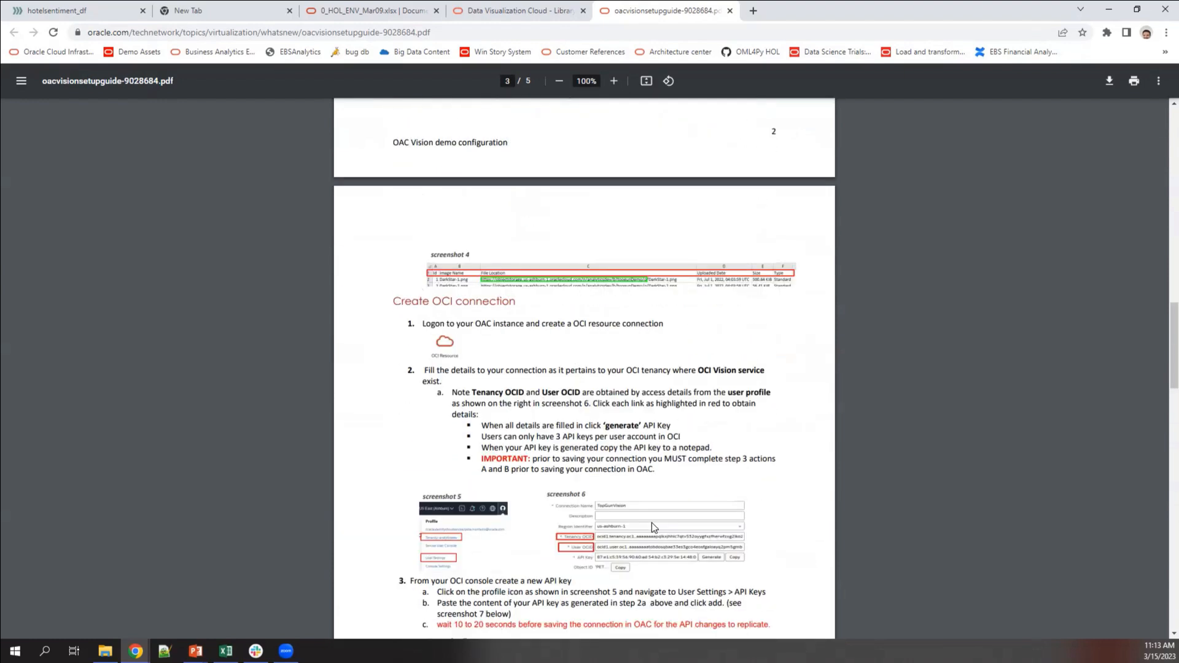
pyautogui.scroll(5, 652, 526)
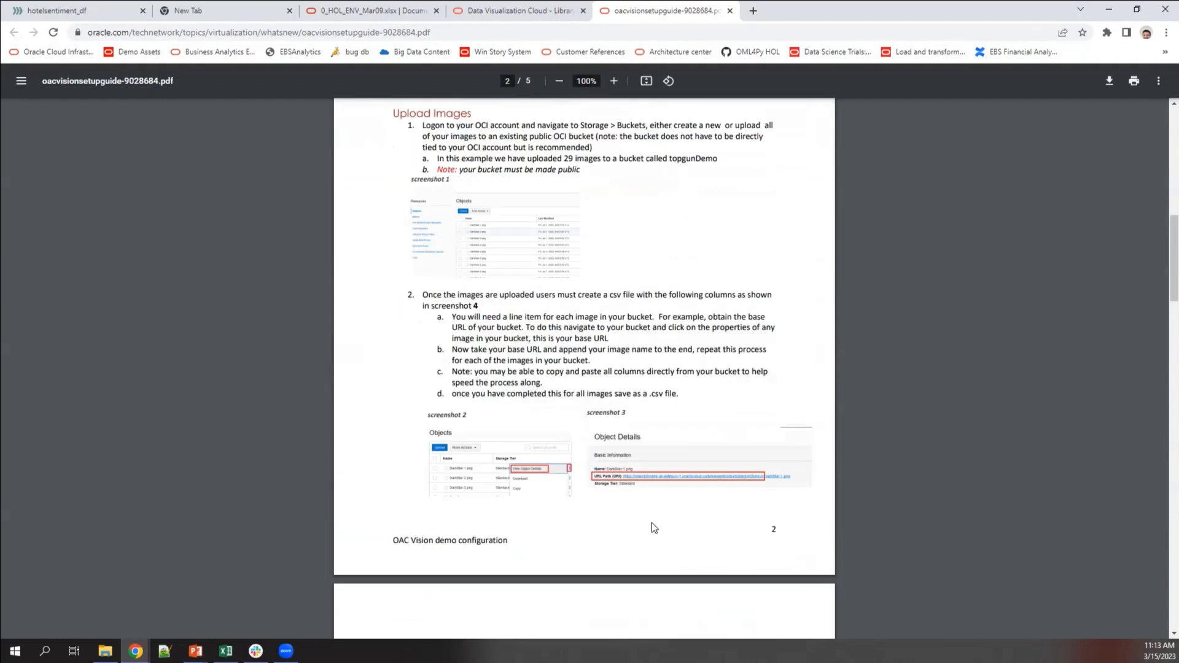
pyautogui.click(506, 11)
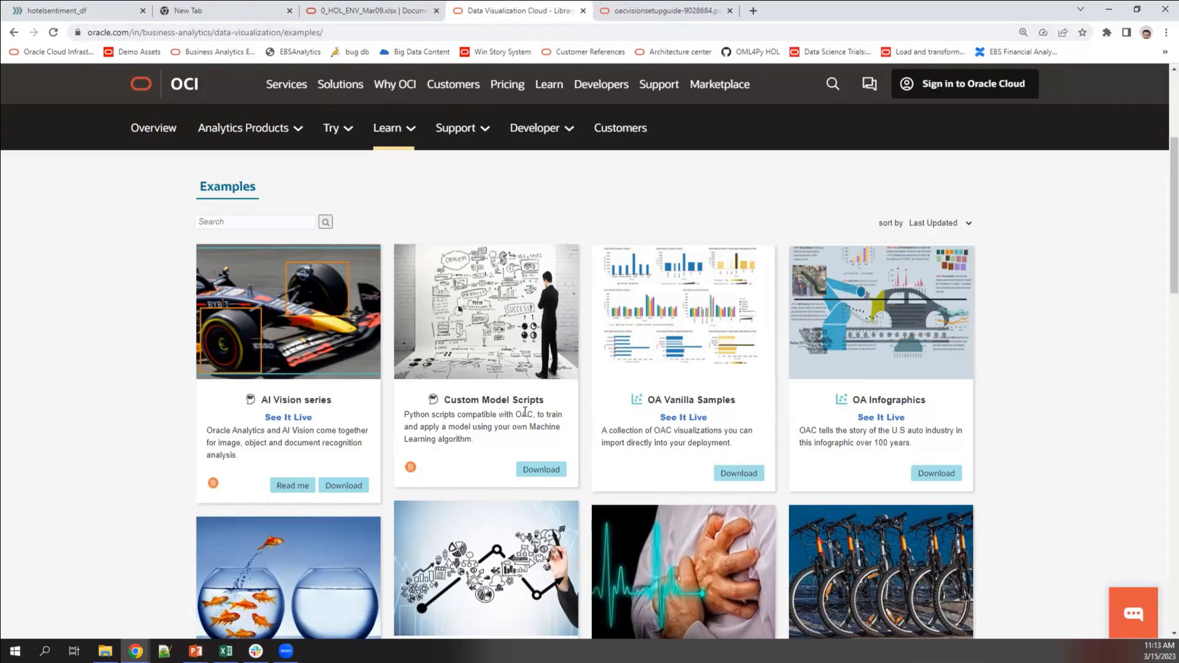
pyautogui.scroll(-3, 908, 476)
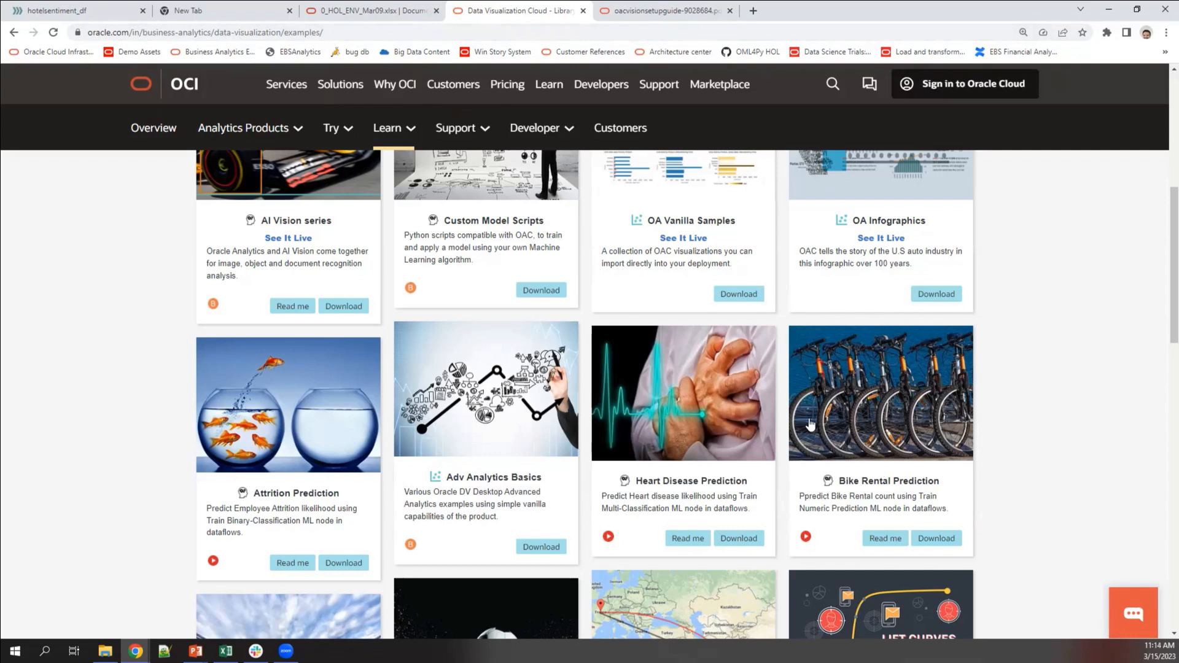
pyautogui.scroll(-2, 797, 439)
pyautogui.scroll(-1, 794, 434)
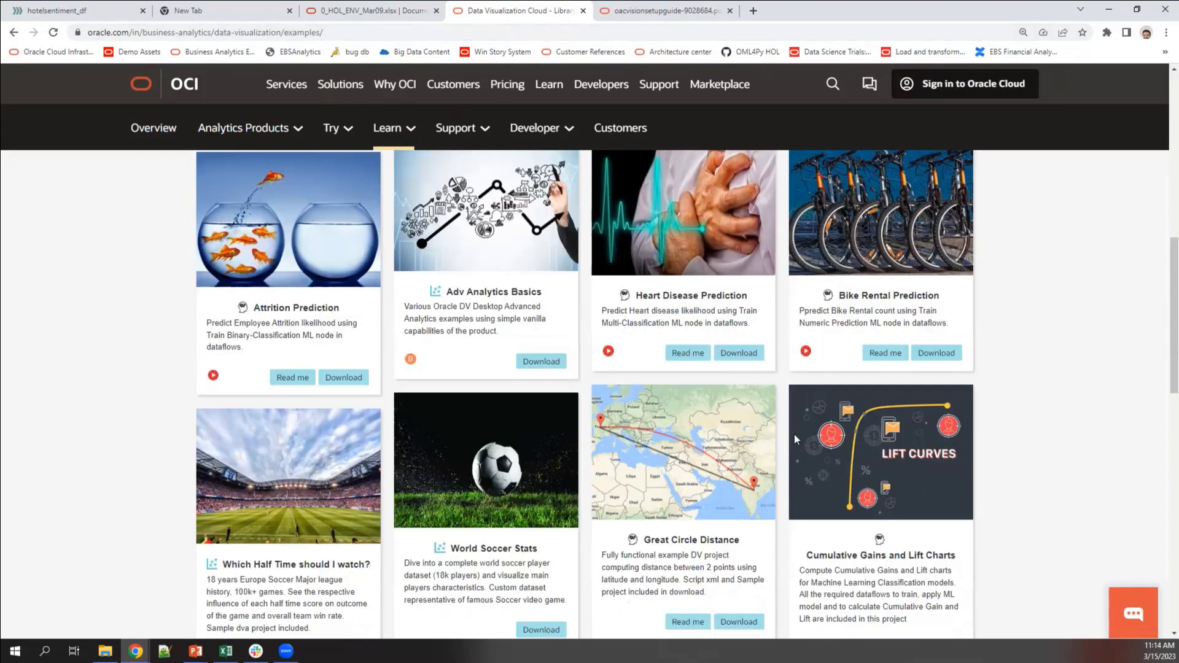
pyautogui.scroll(-3, 794, 434)
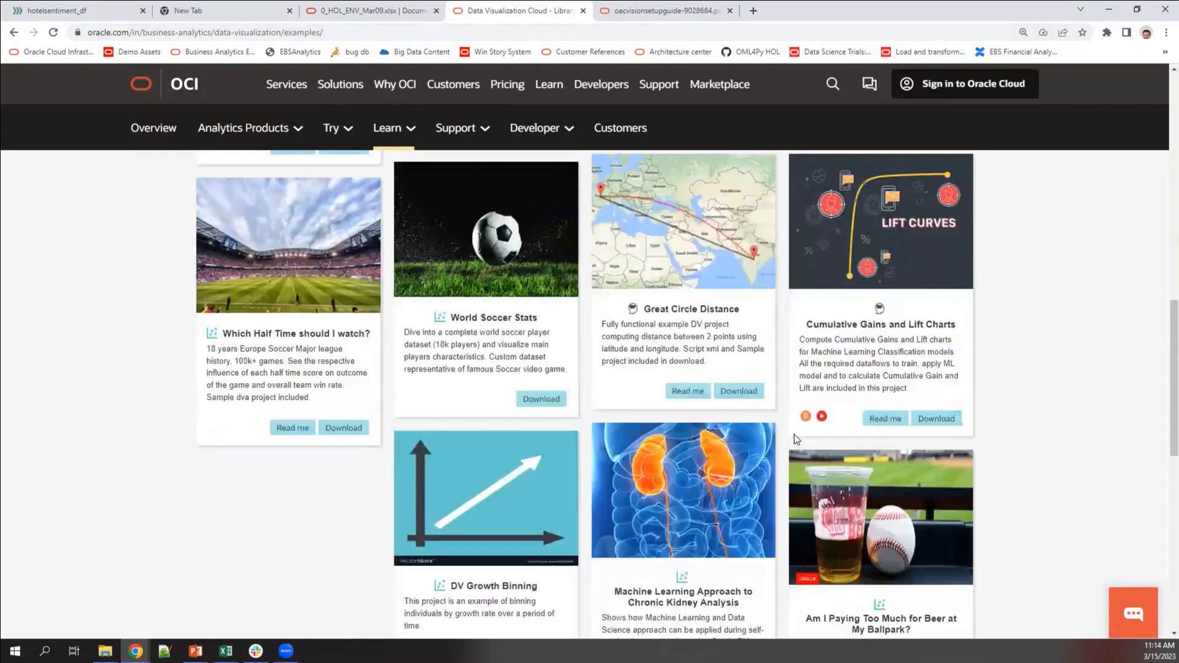
pyautogui.scroll(-2, 794, 433)
pyautogui.scroll(-3, 794, 434)
pyautogui.scroll(9, 795, 434)
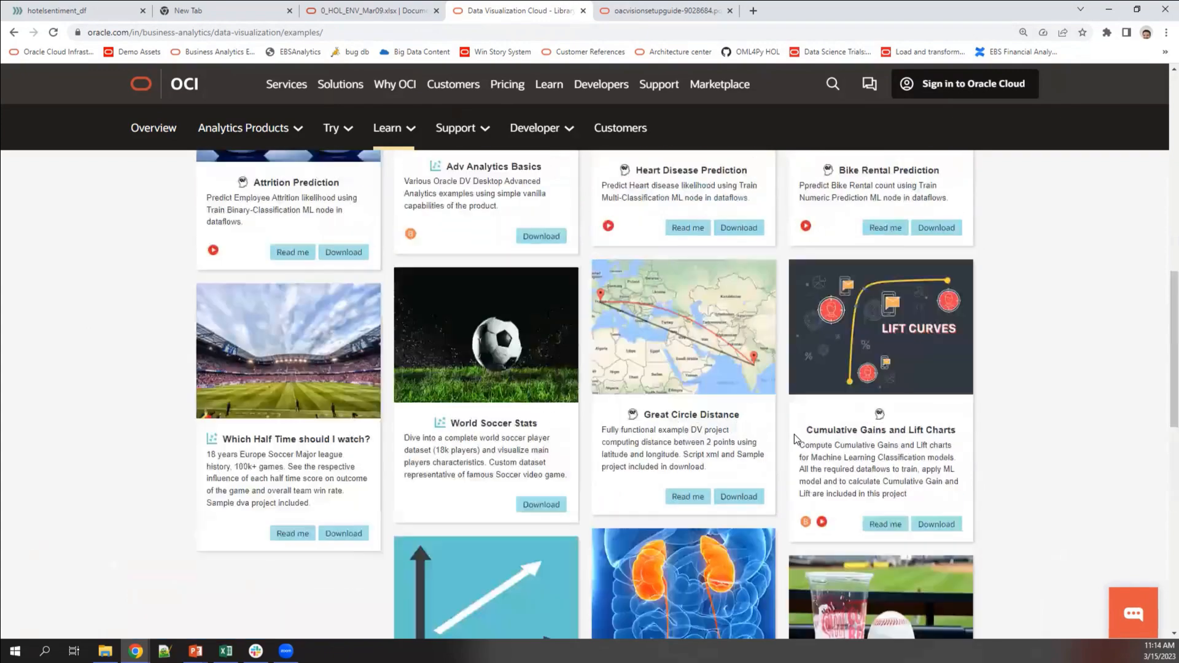
pyautogui.scroll(8, 794, 434)
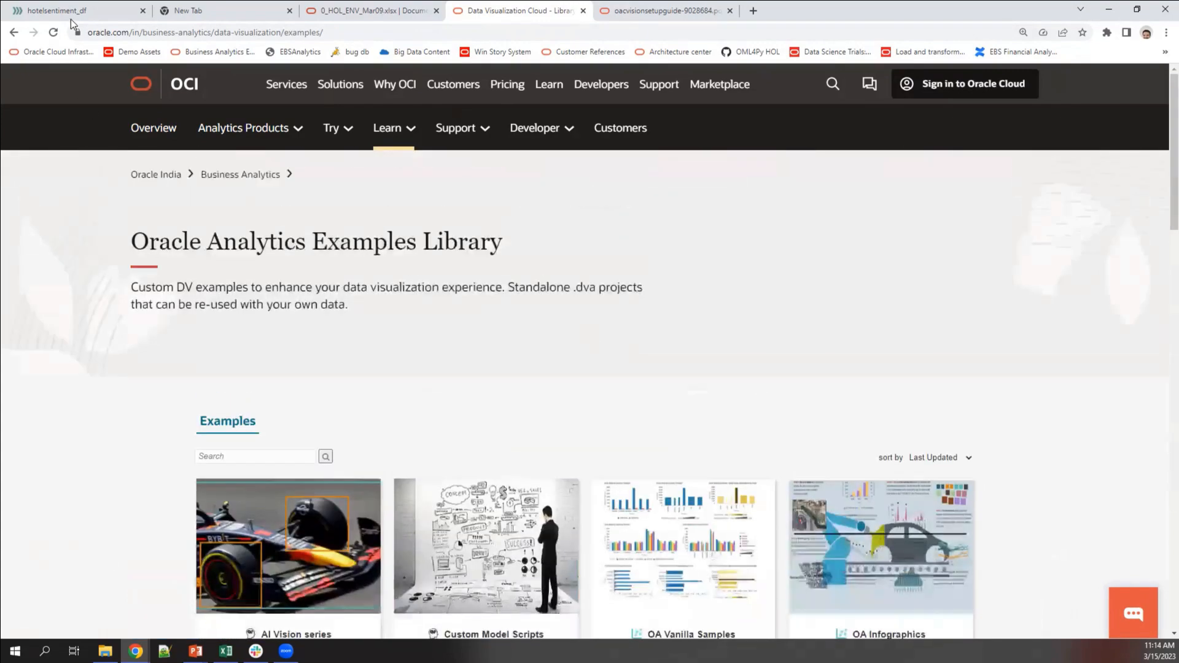
pyautogui.click(72, 12)
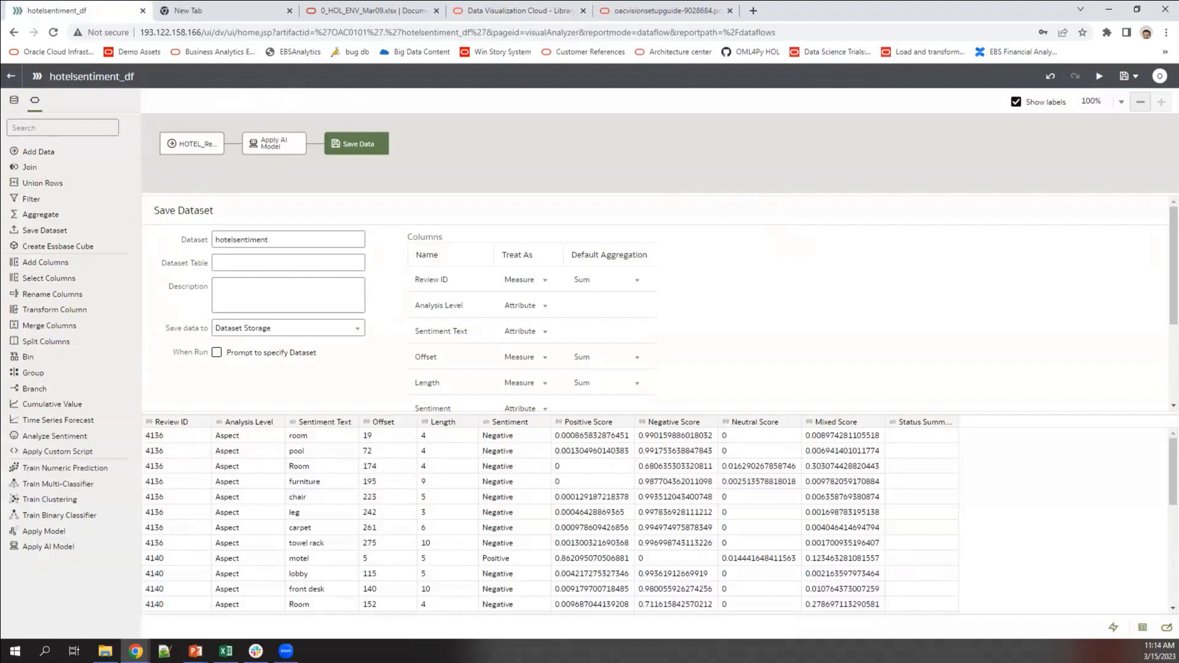
# Step: Go back Home and open the hotelsentiment dataset from Data in a new workbook
pyautogui.click(10, 77)
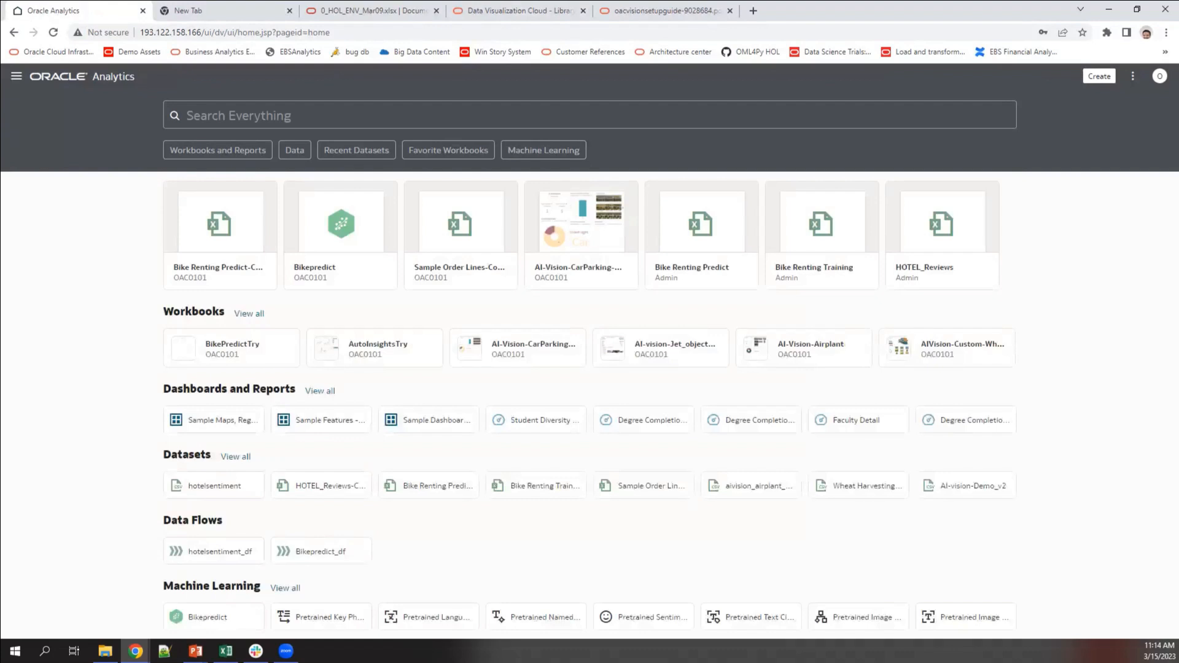
pyautogui.click(17, 76)
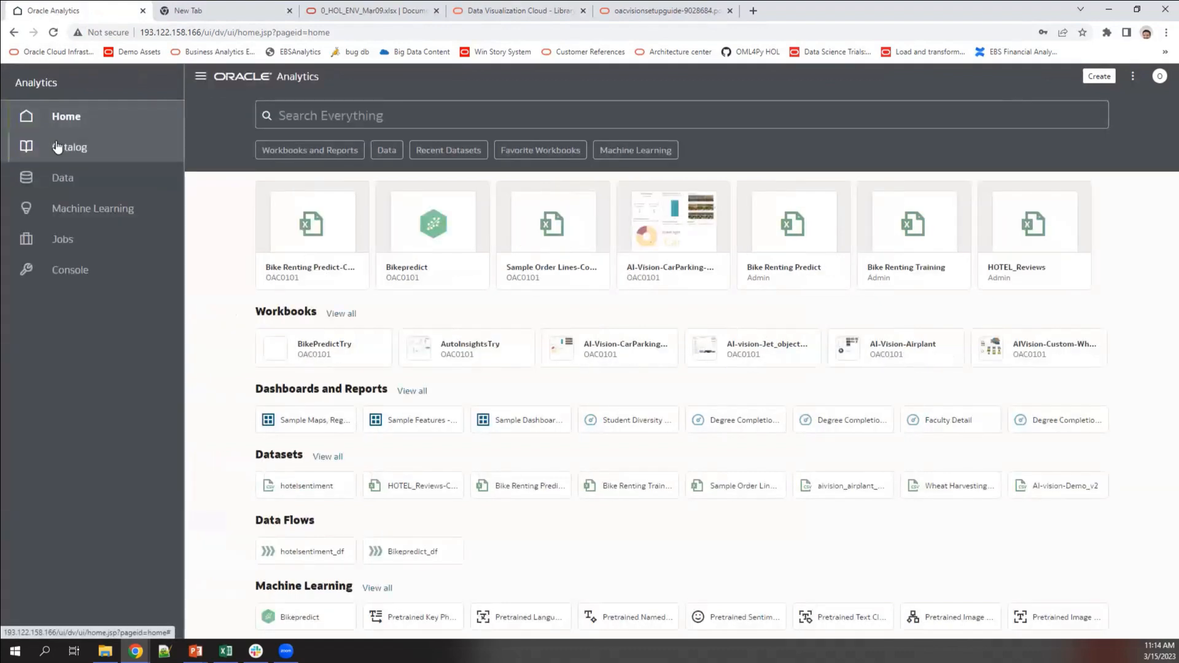
pyautogui.click(68, 179)
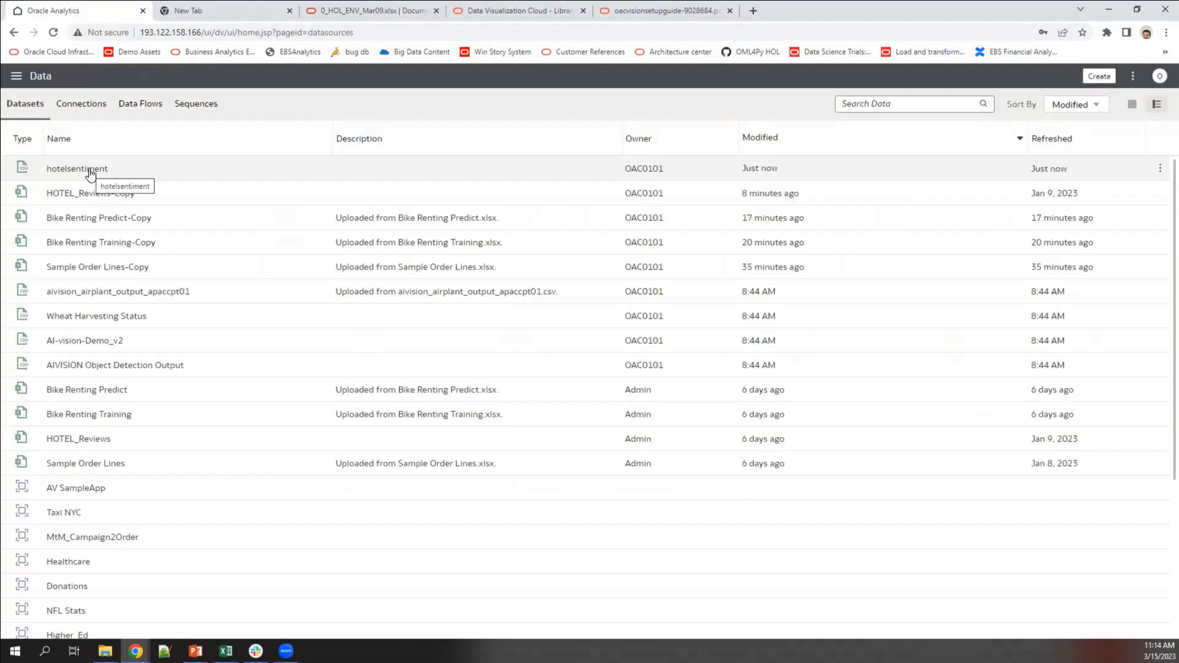
pyautogui.click(91, 175)
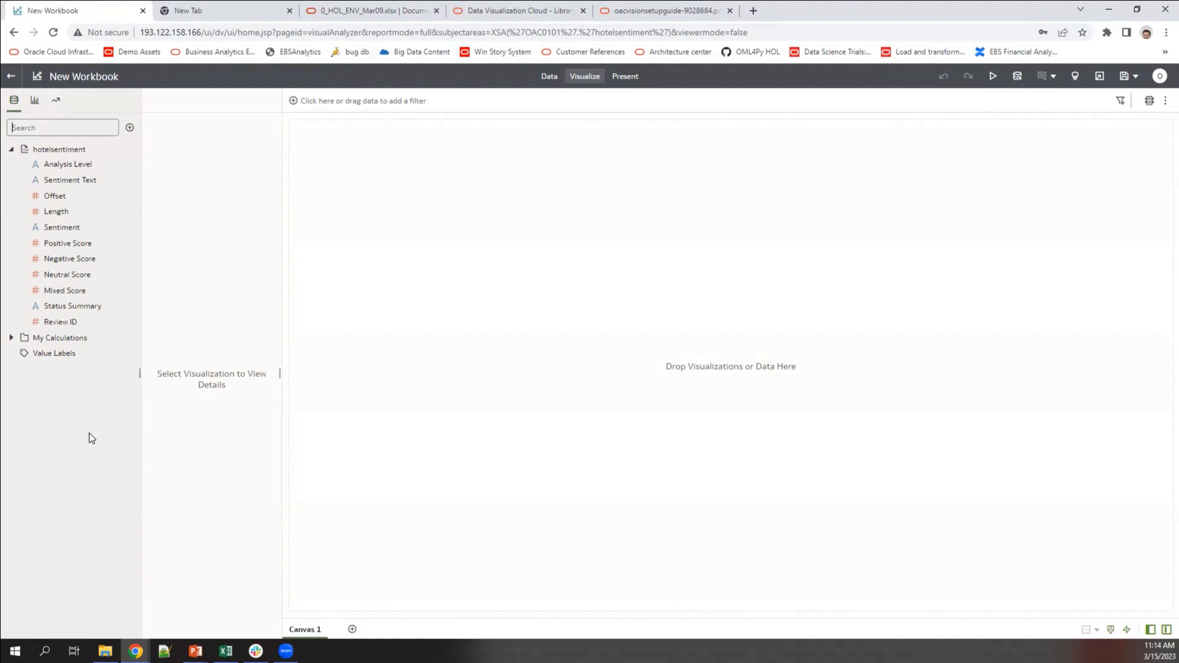
# Step: Add the HOTEL_Reviews-Copy dataset to the workbook and view the Data diagram
pyautogui.click(130, 129)
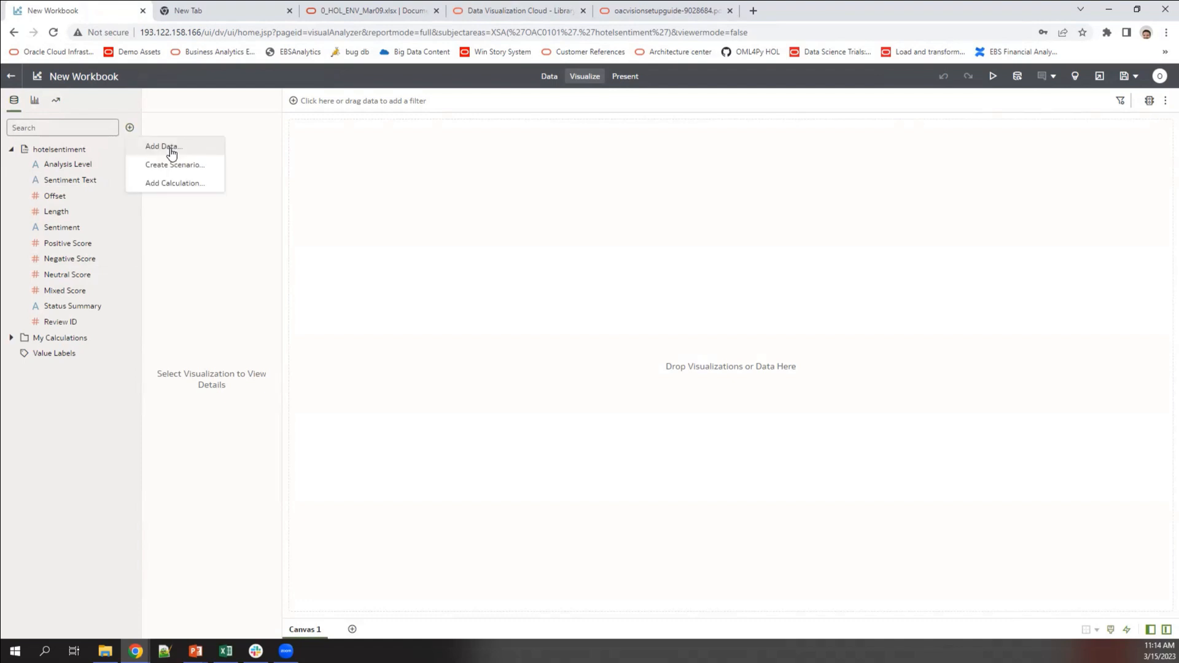
pyautogui.click(164, 147)
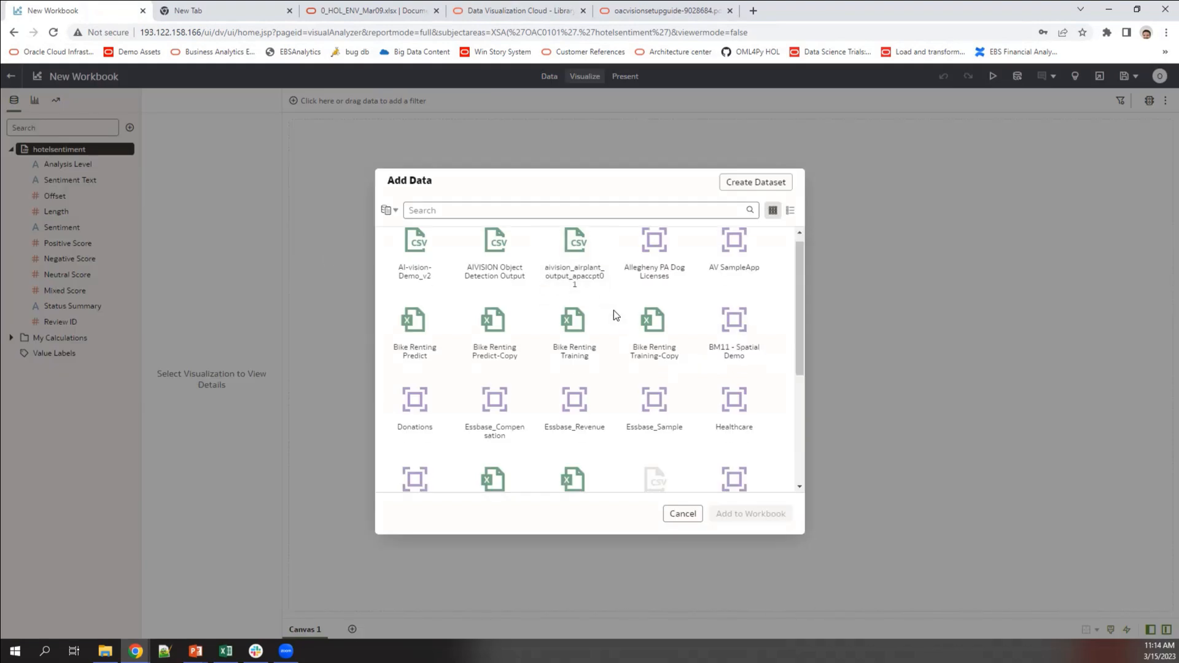
pyautogui.scroll(-2, 534, 368)
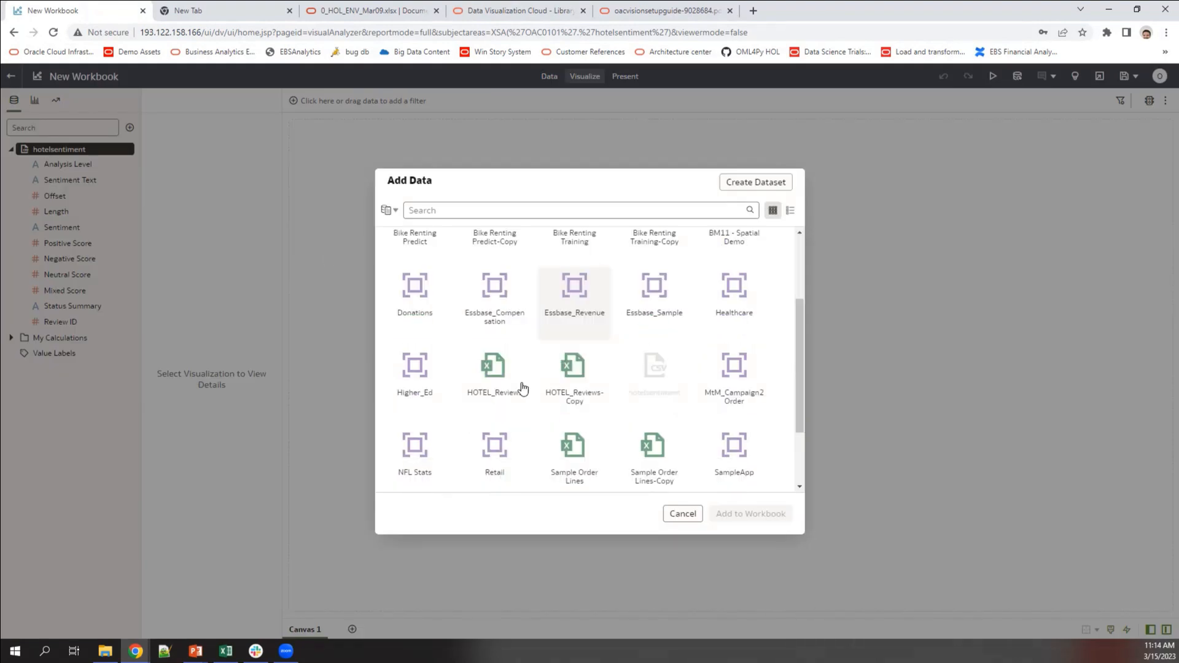
pyautogui.click(574, 376)
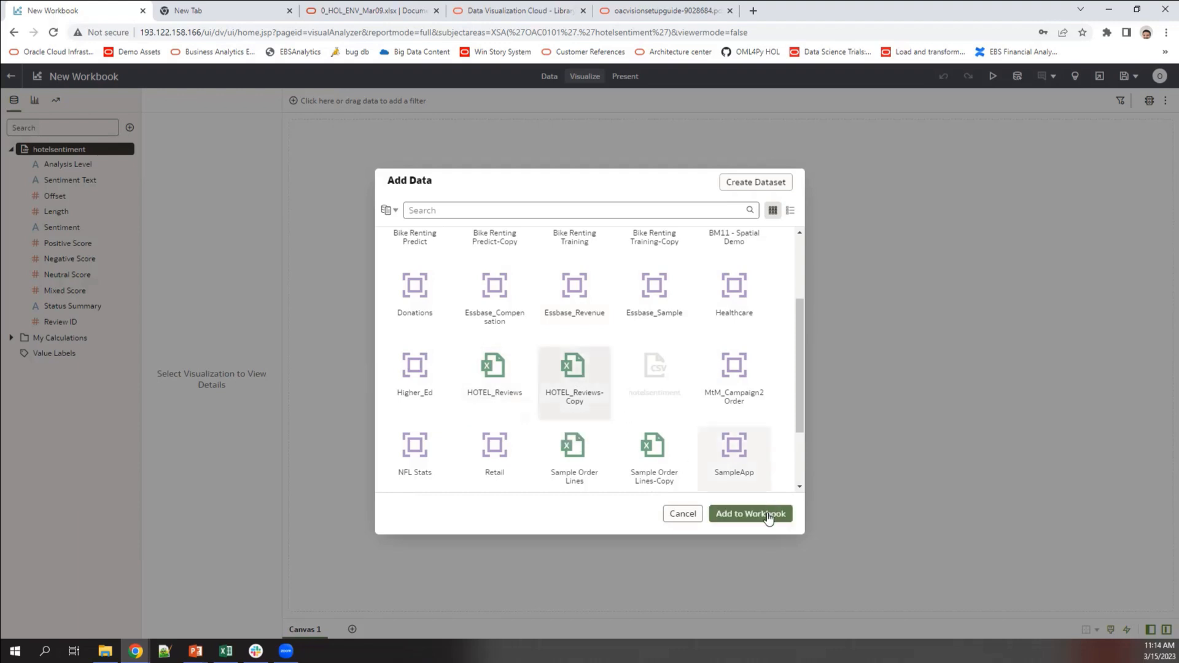
pyautogui.click(768, 515)
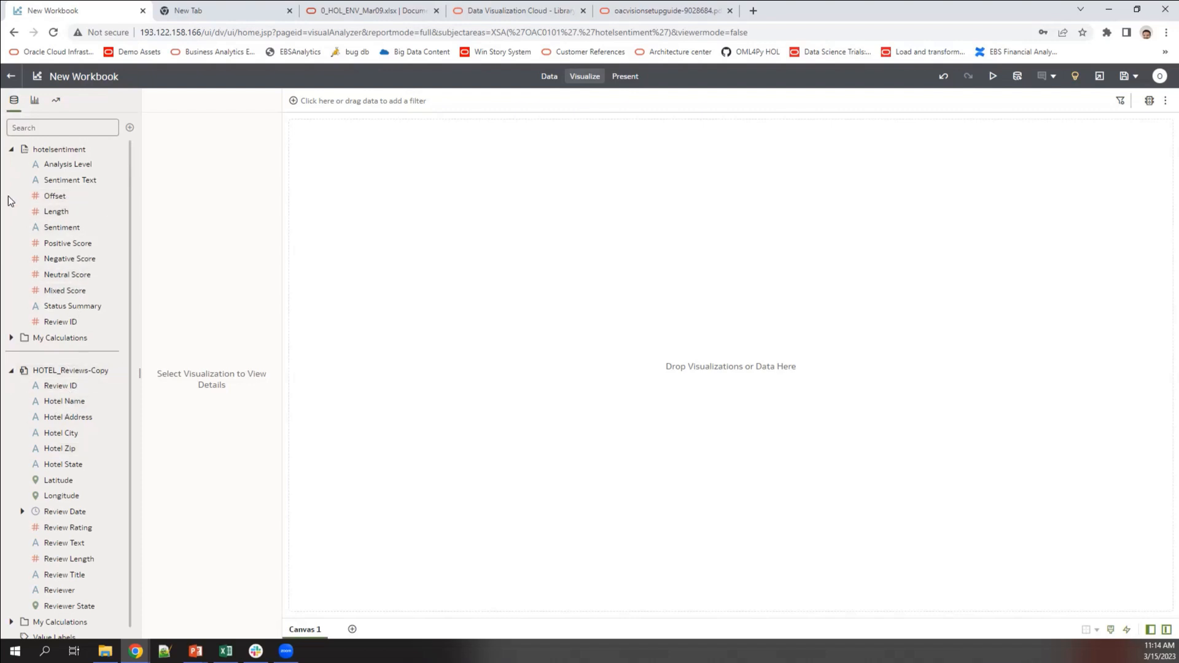
pyautogui.click(549, 76)
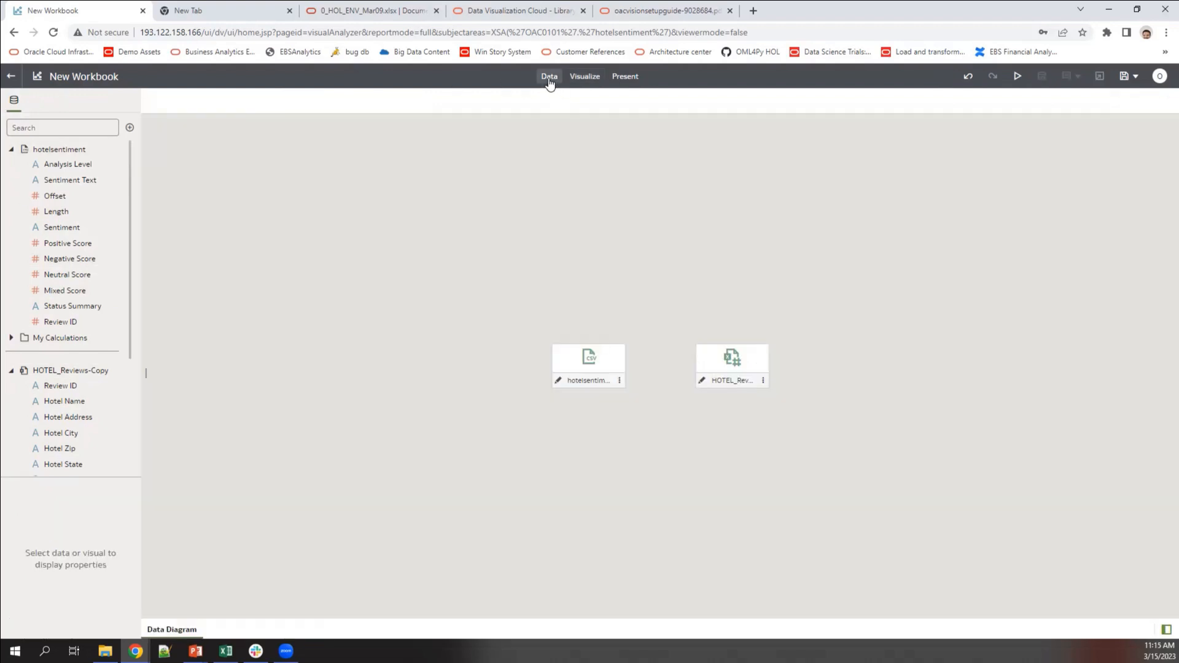
# Step: Change hotelsentiment's Review ID column to Attribute, save the dataset, and return to the workbook
pyautogui.click(558, 380)
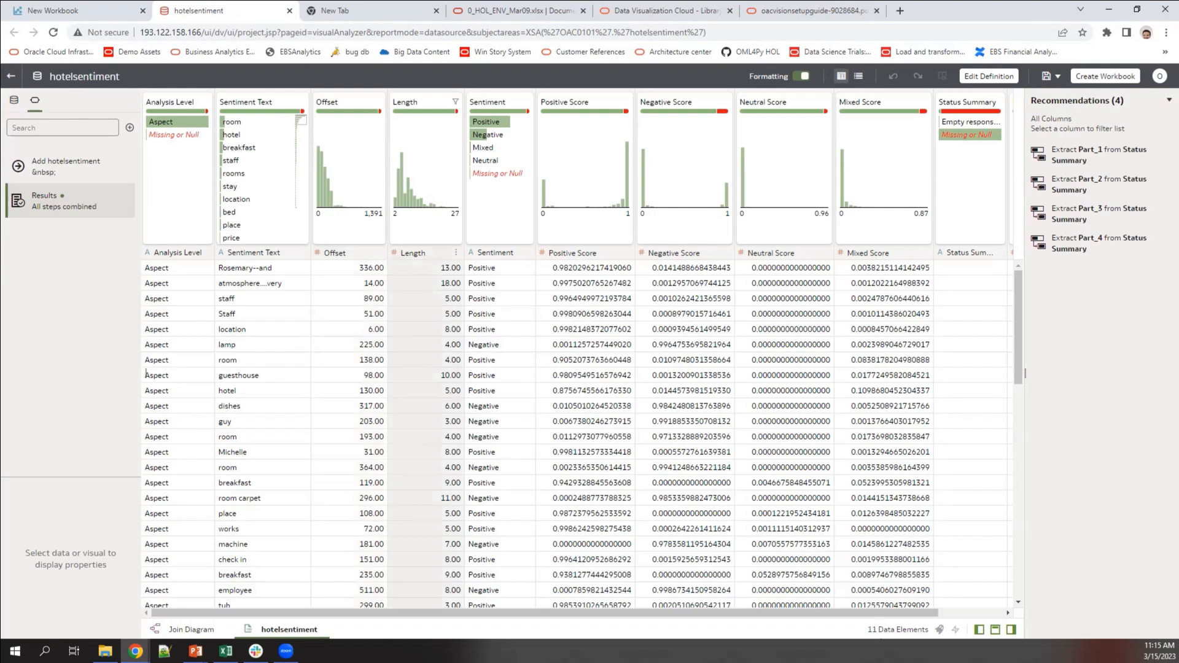
pyautogui.moveTo(827, 614); pyautogui.dragTo(917, 607)
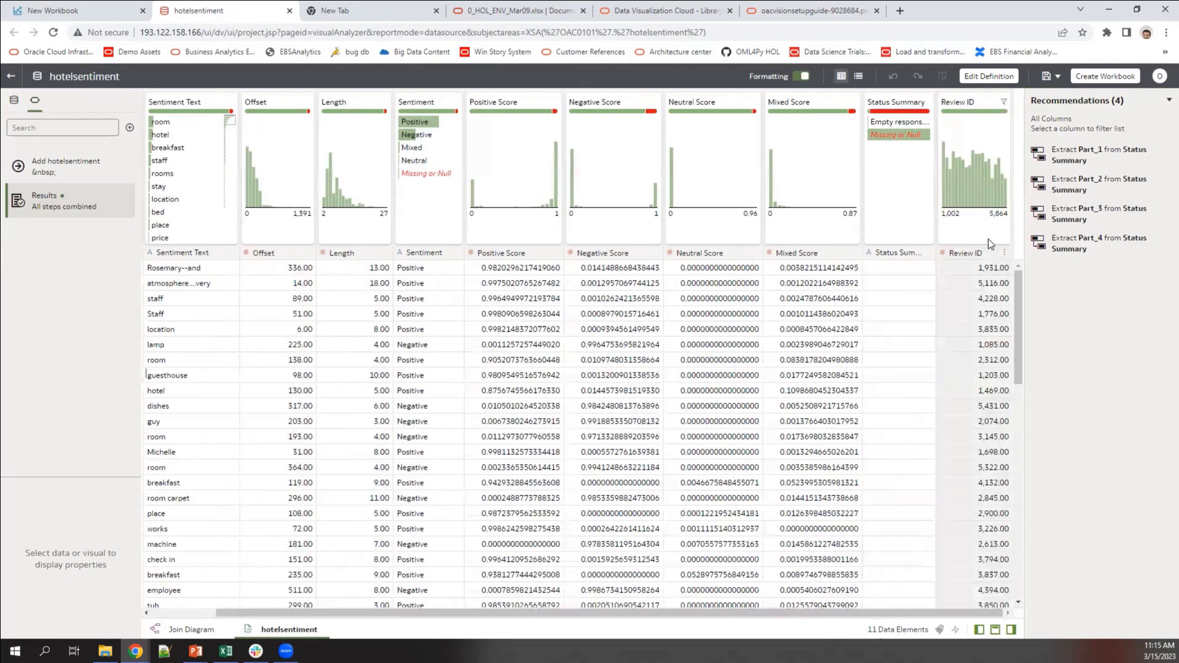
pyautogui.click(986, 253)
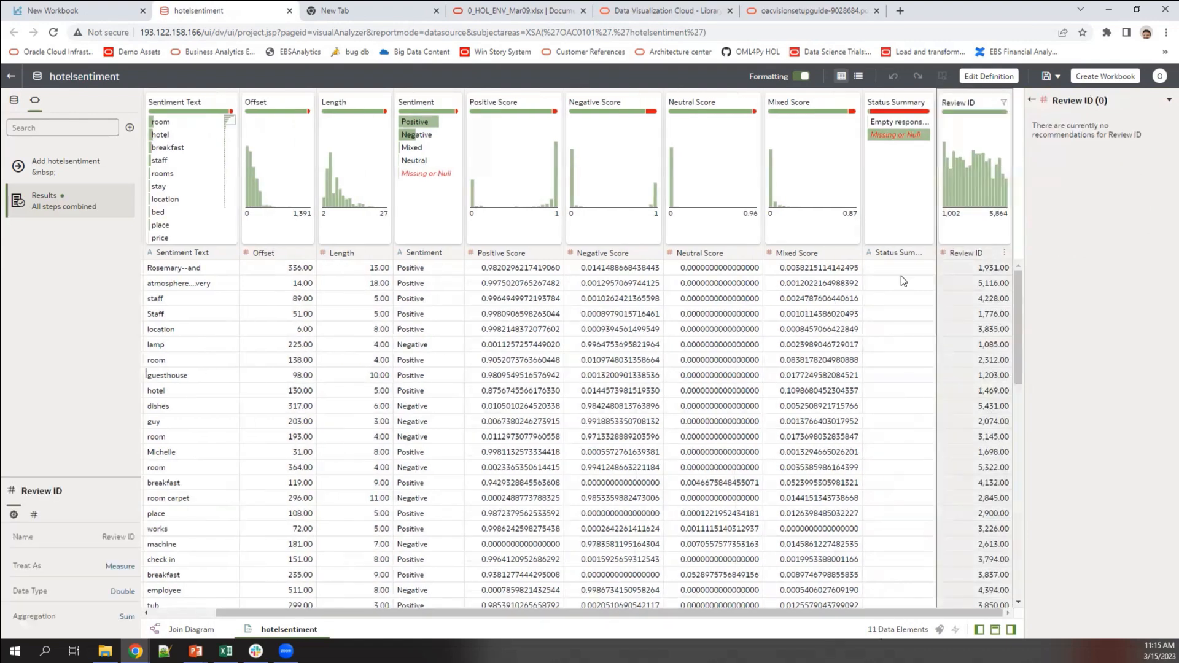
pyautogui.click(113, 572)
pyautogui.click(125, 586)
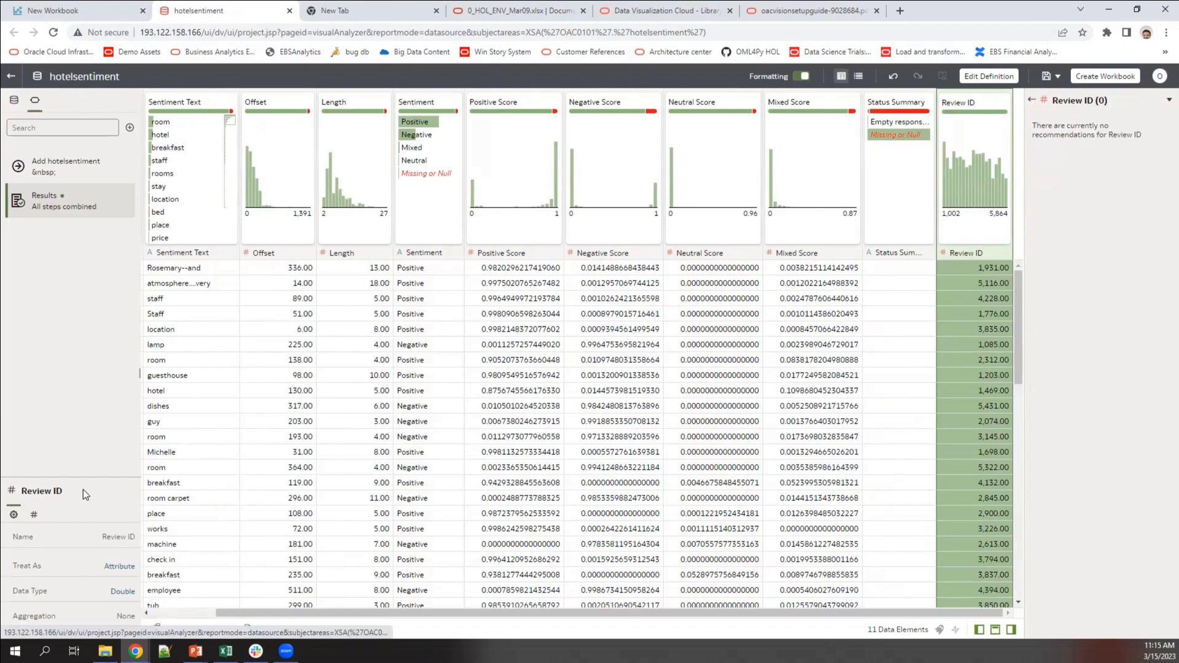
pyautogui.click(661, 399)
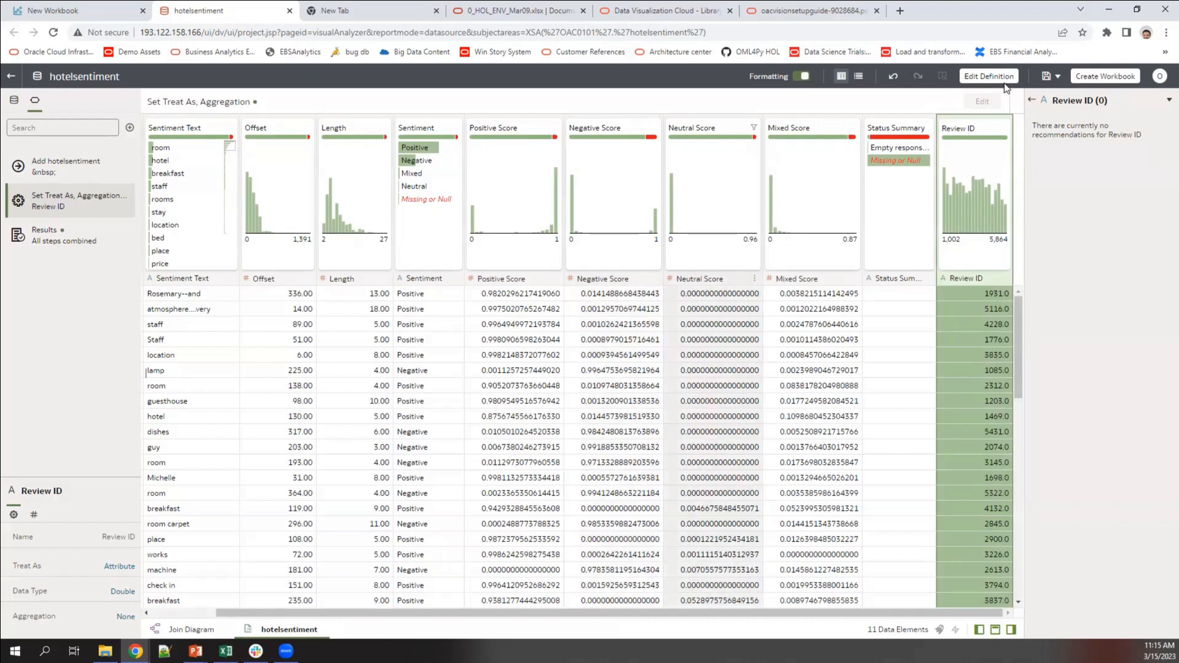
pyautogui.click(1047, 77)
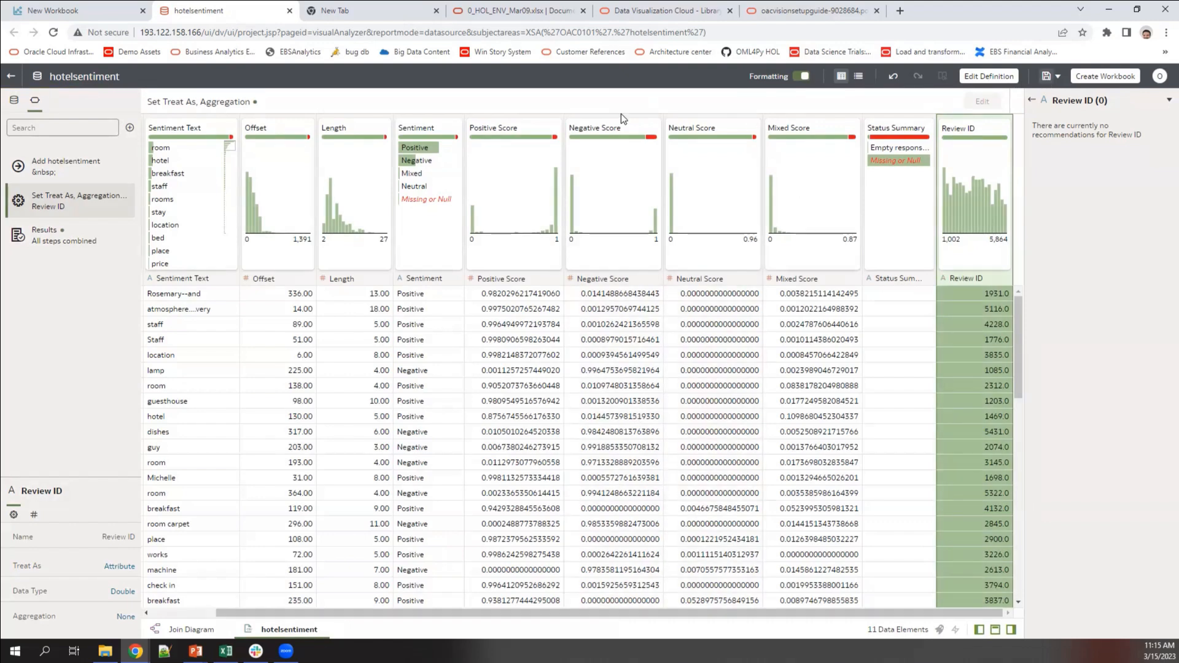
pyautogui.click(27, 9)
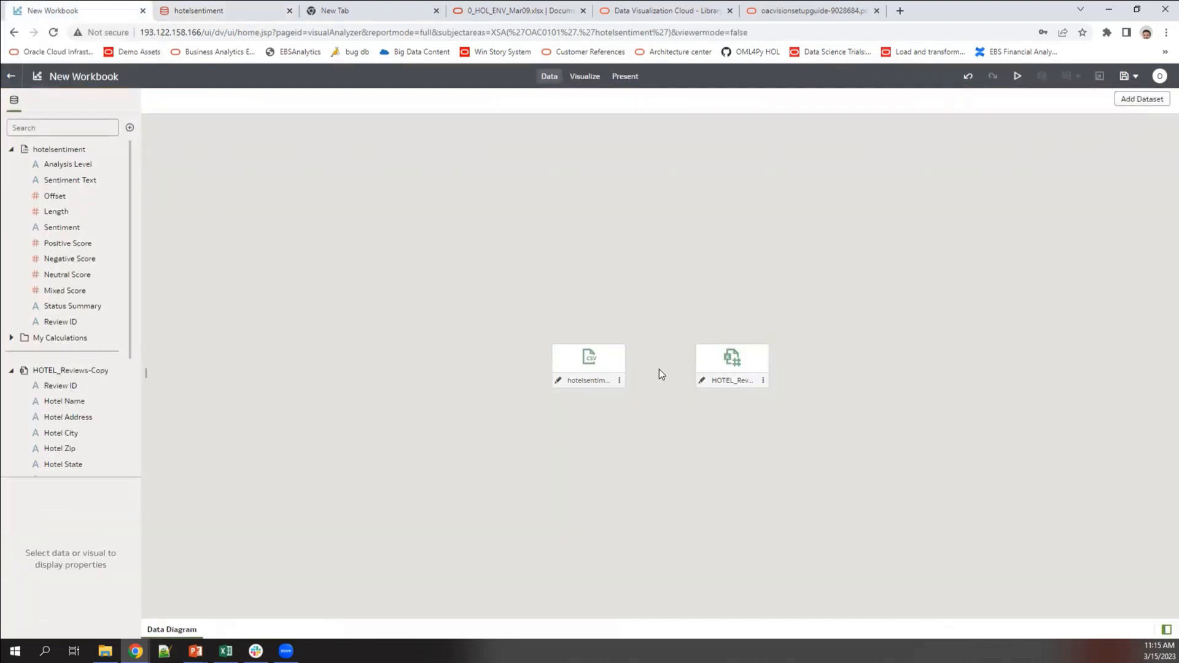
# Step: Blend hotelsentiment with HOTEL_Reviews-Copy using a Review ID to Review ID match
pyautogui.moveTo(658, 370)
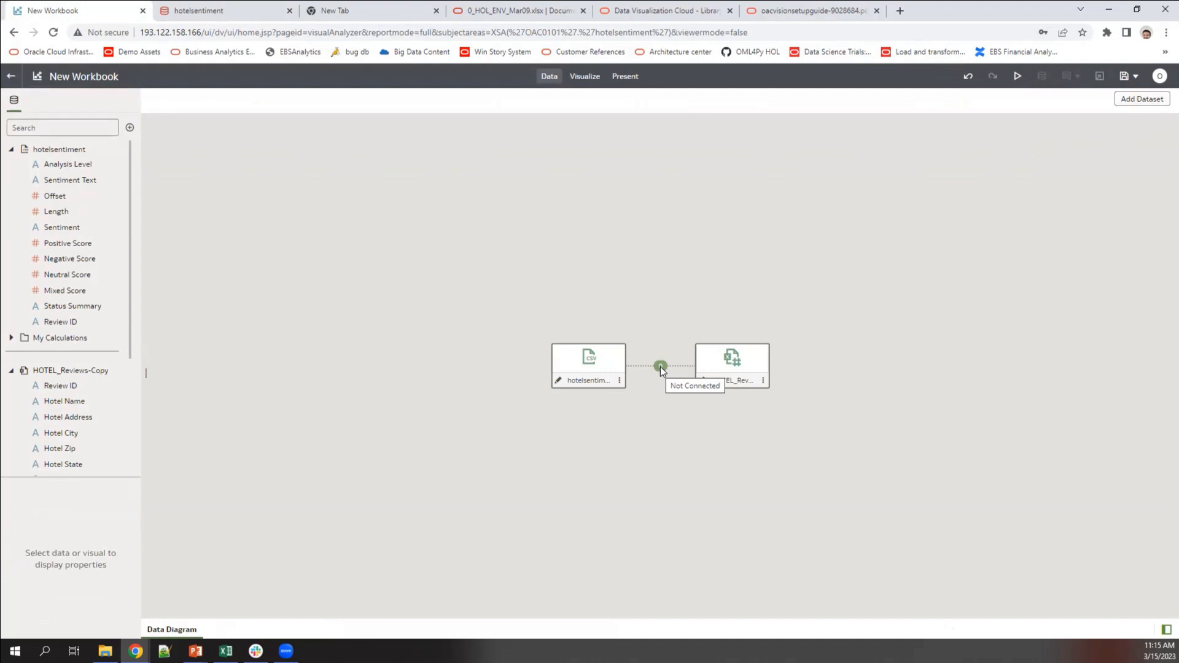
pyautogui.click(661, 366)
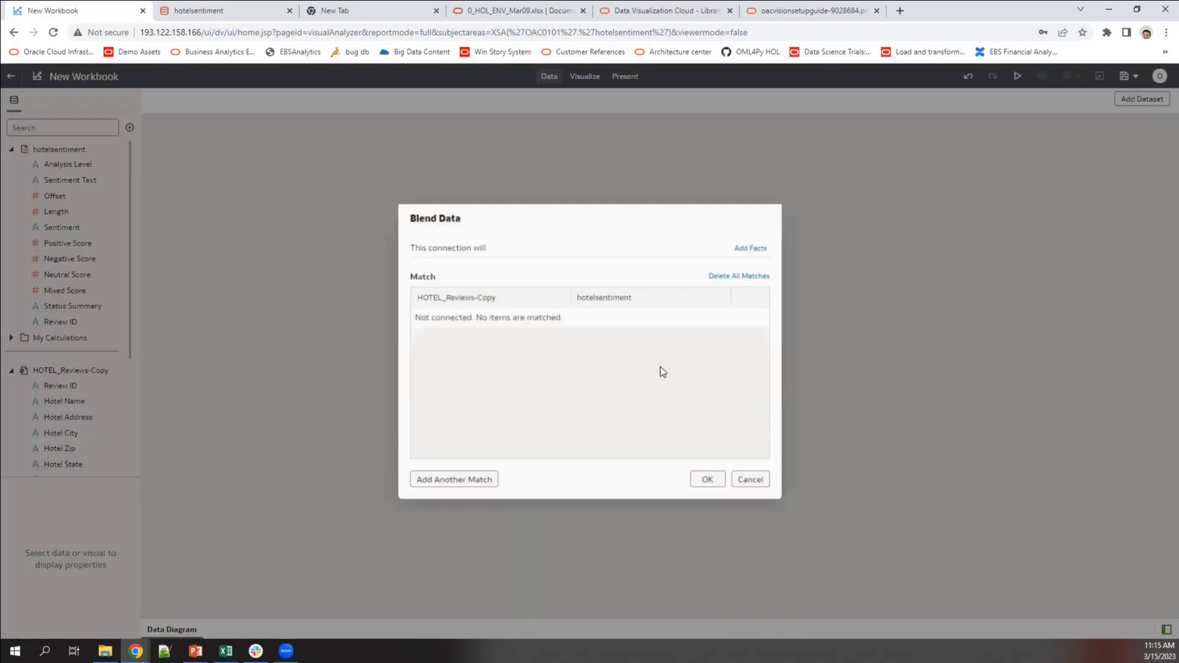
pyautogui.click(449, 484)
pyautogui.click(482, 318)
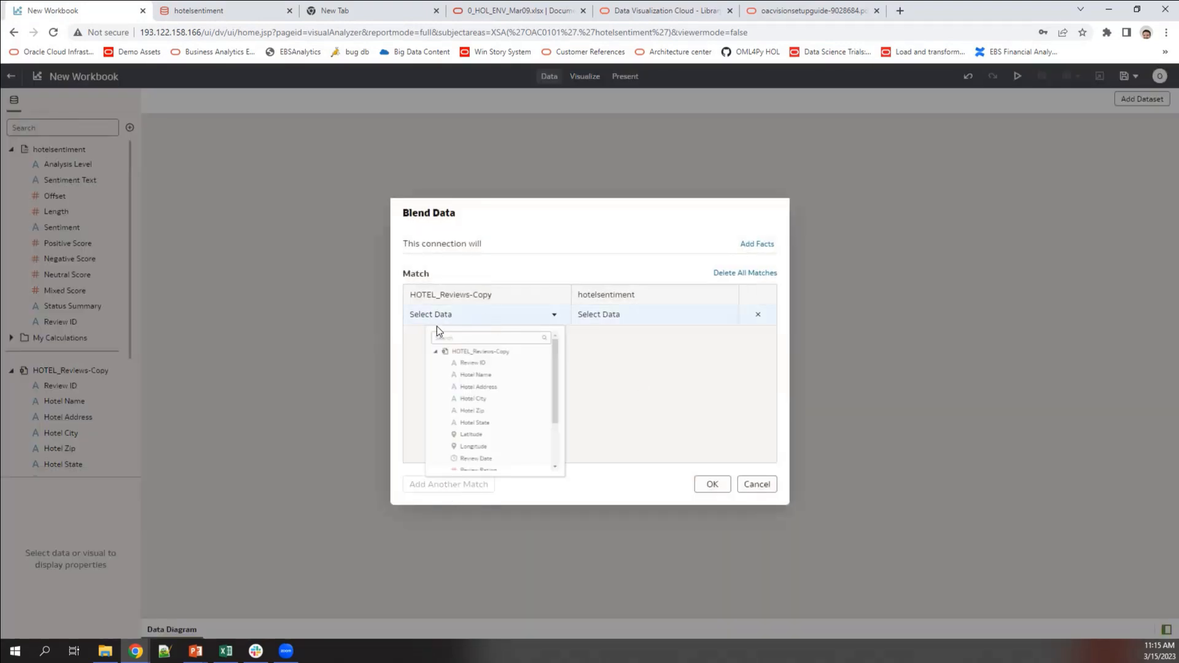
pyautogui.click(477, 374)
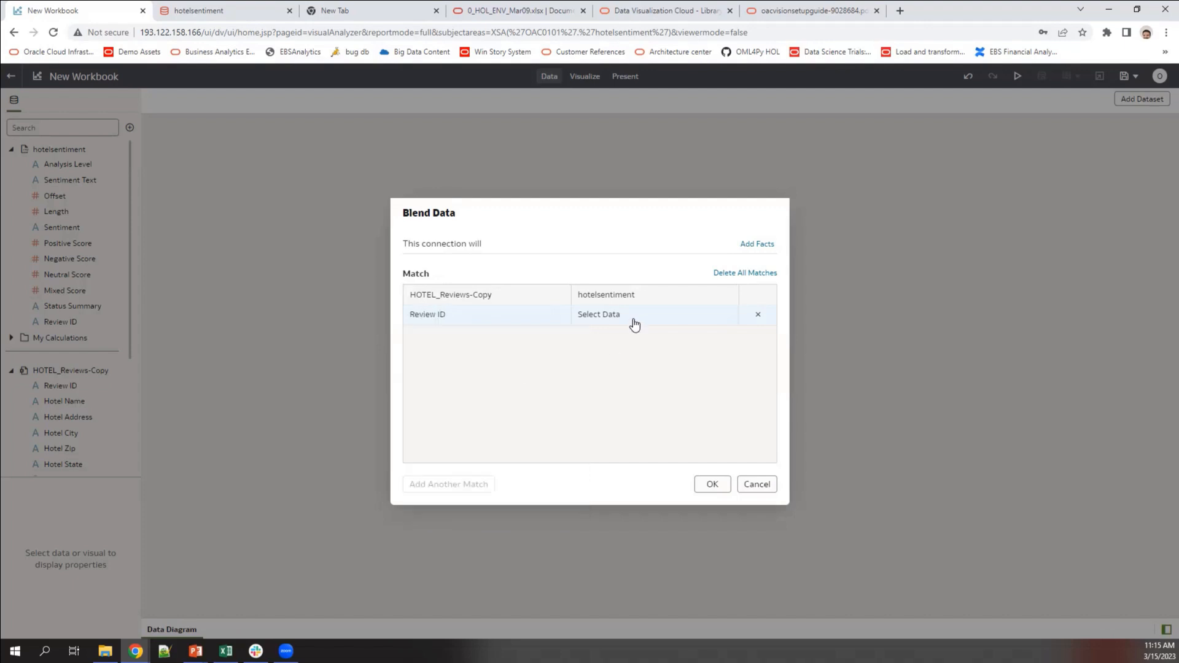
pyautogui.click(634, 320)
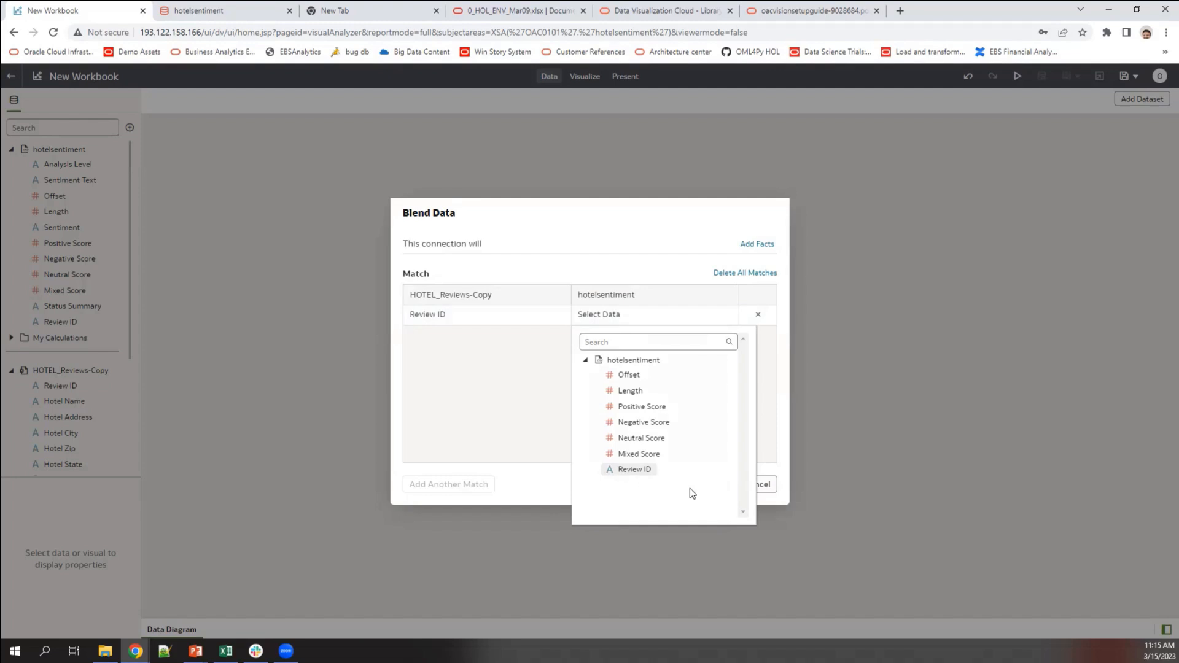
pyautogui.click(714, 485)
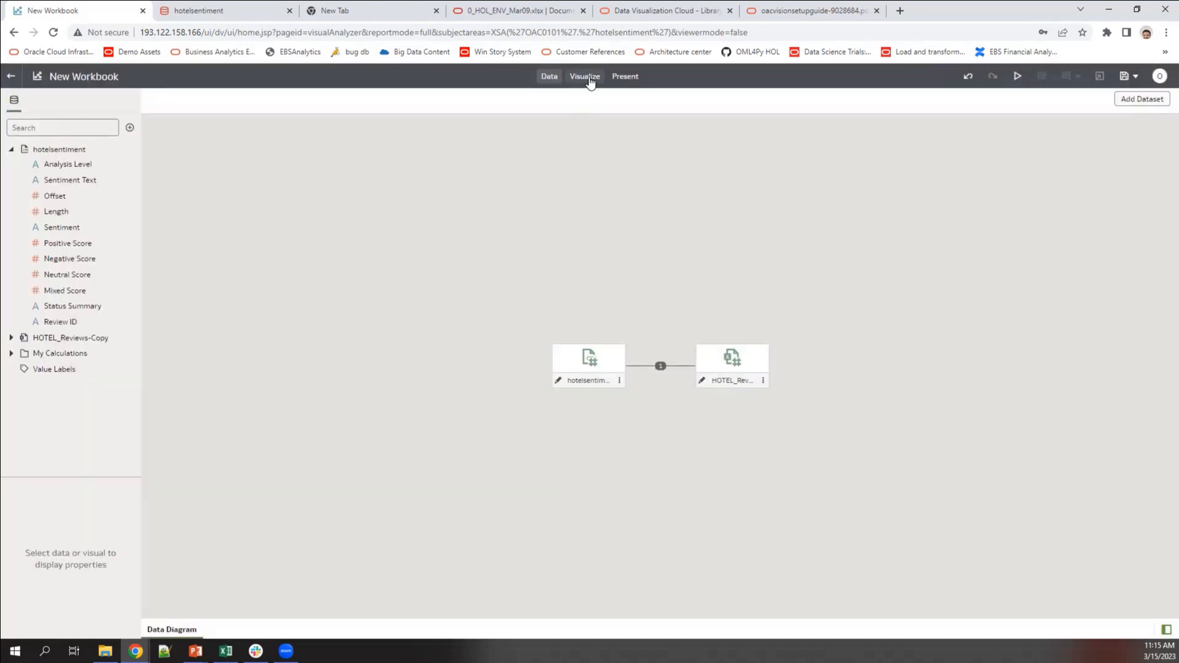
# Step: Create a Table visualization of Hotel Name and Sentiment from HOTEL_Reviews-Copy
pyautogui.click(586, 76)
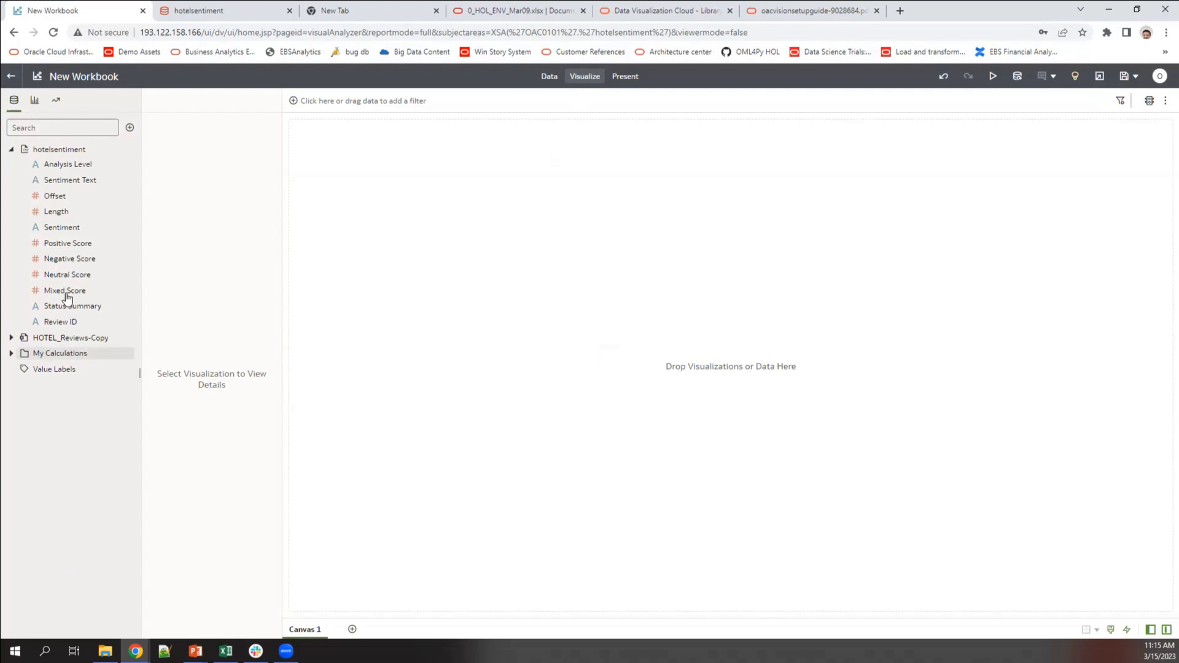
pyautogui.click(11, 338)
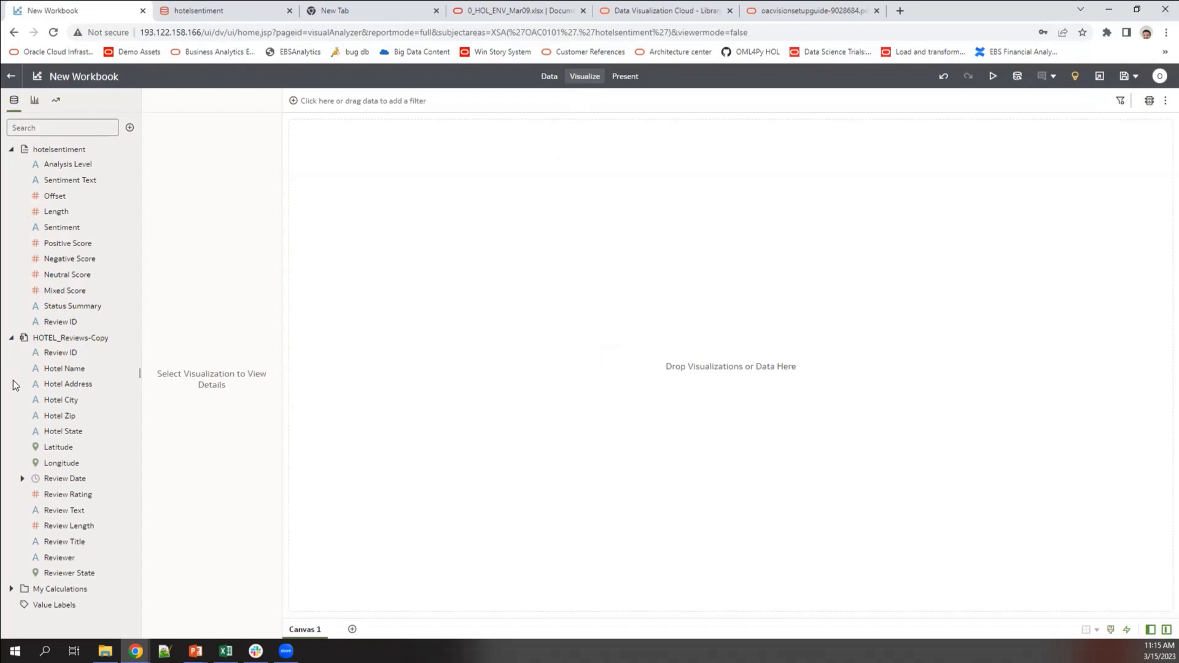
pyautogui.click(63, 371)
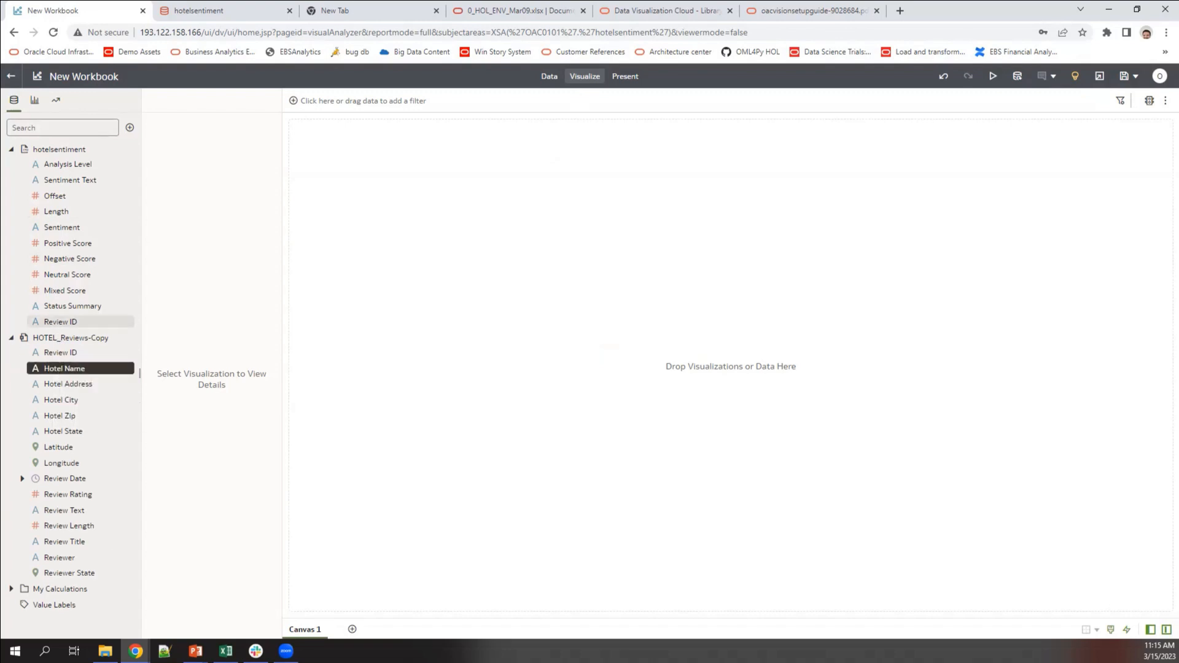
pyautogui.keyDown('ctrl'); pyautogui.click(64, 231); pyautogui.keyUp('ctrl')
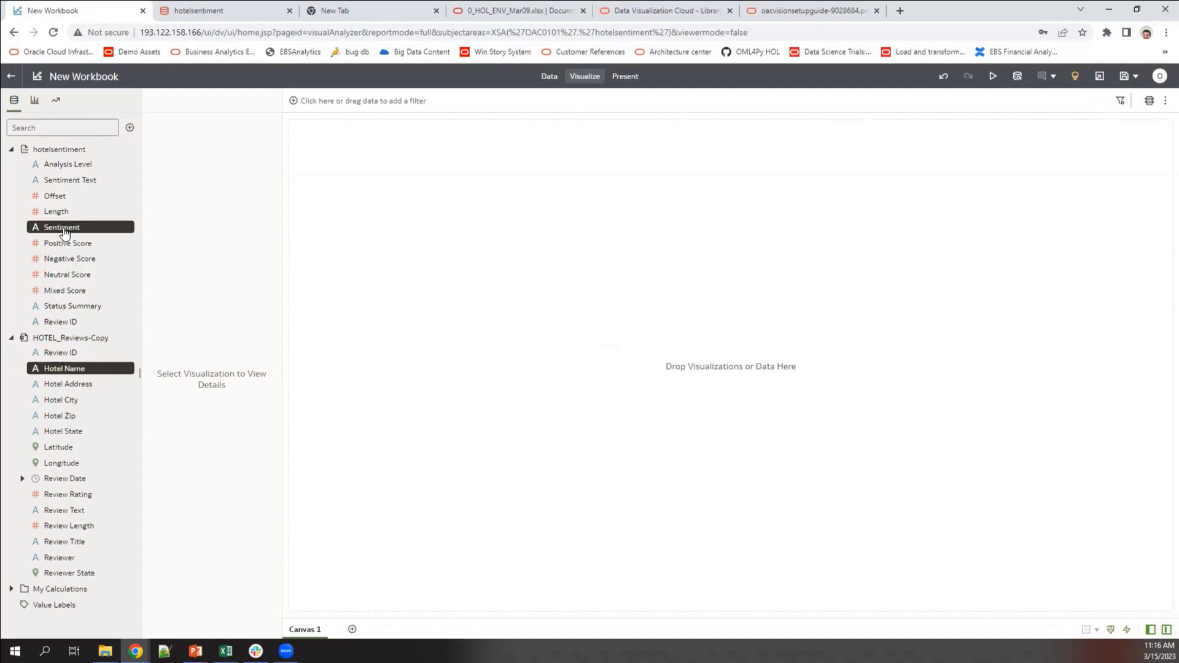
pyautogui.rightClick(74, 230)
pyautogui.click(105, 256)
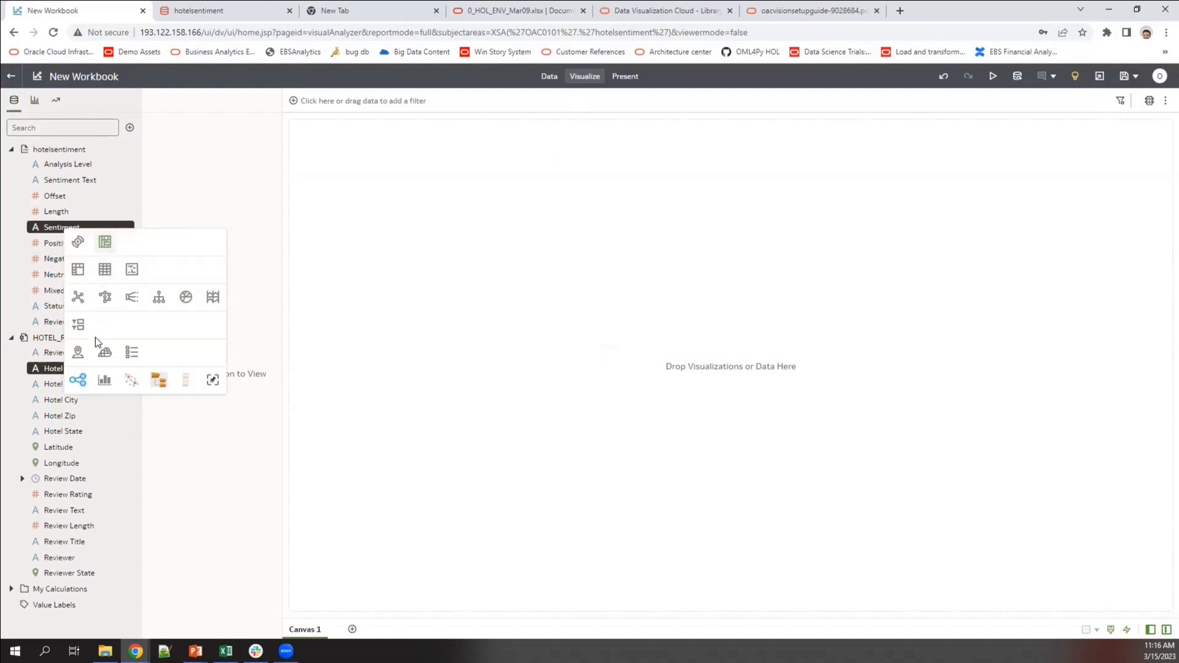
pyautogui.click(105, 271)
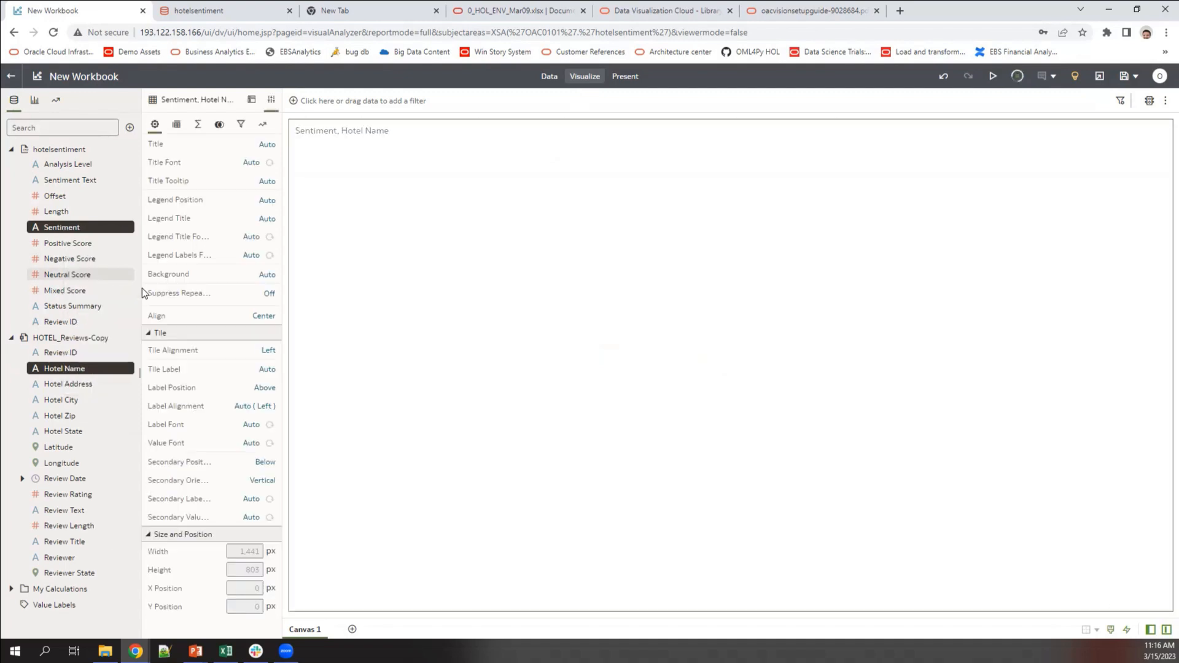
# Step: Select the Latitude, Longitude and Mixed Score columns together
pyautogui.click(9, 260)
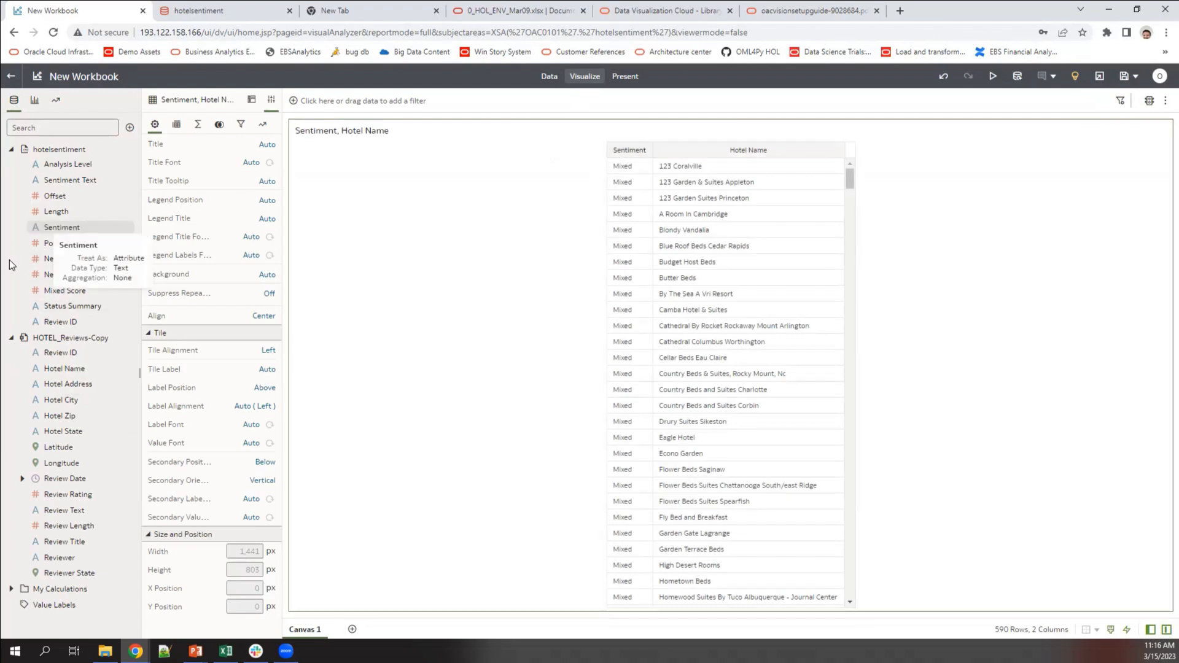
pyautogui.click(69, 454)
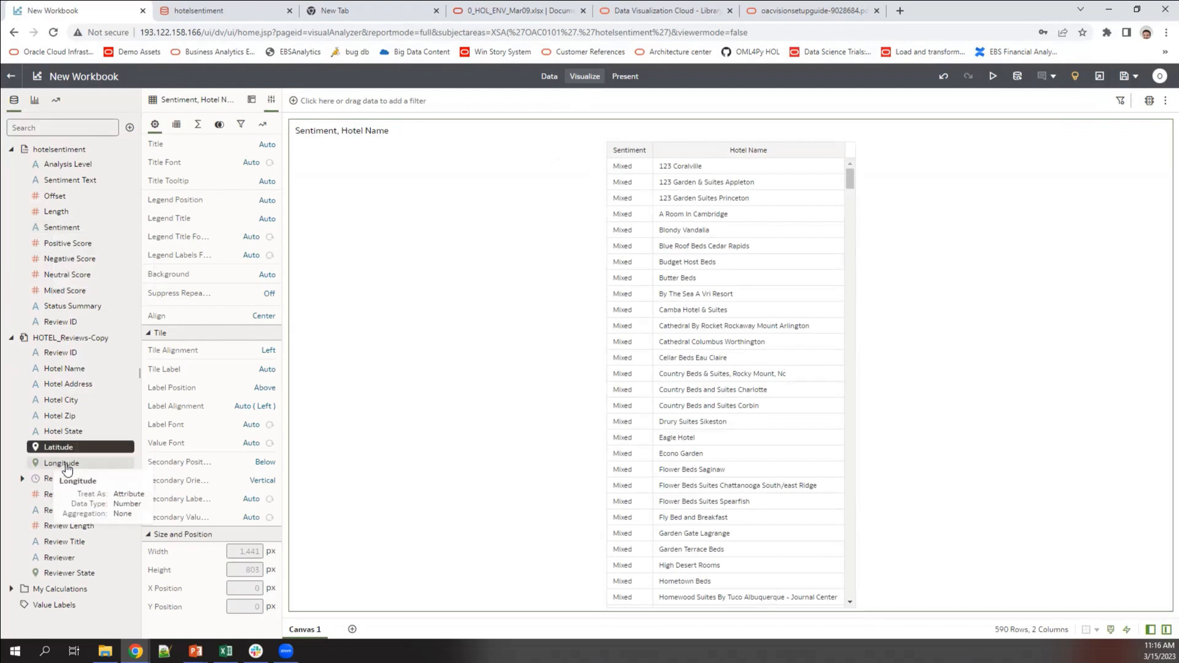
pyautogui.keyDown('ctrl'); pyautogui.click(66, 465); pyautogui.keyUp('ctrl')
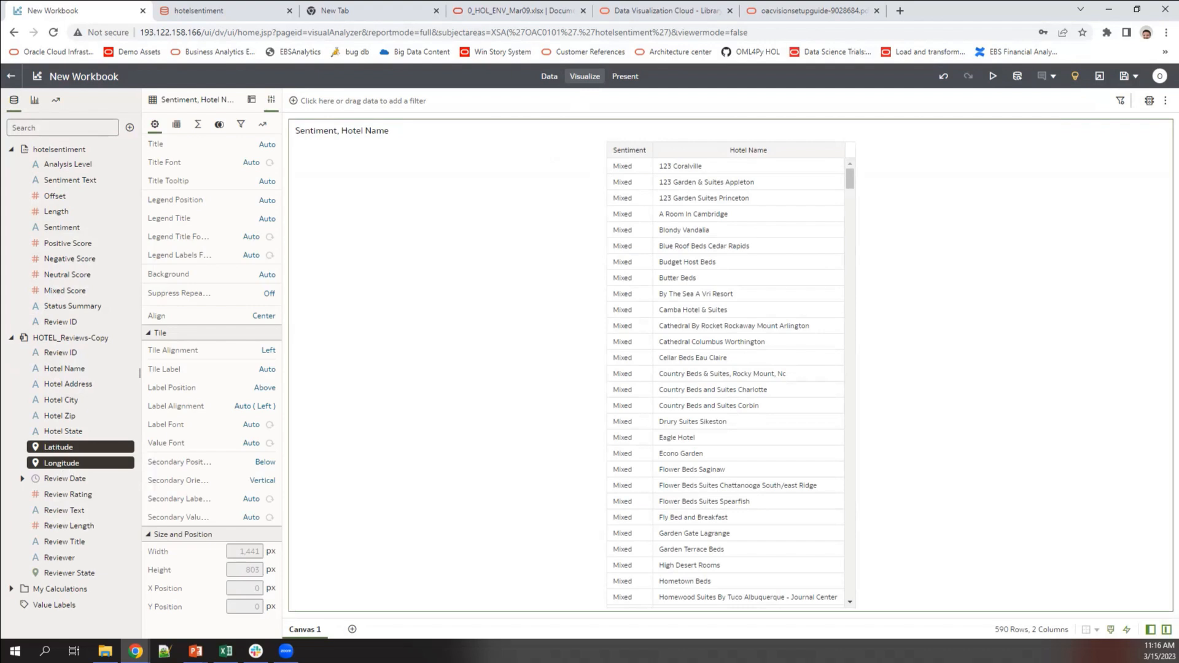
pyautogui.keyDown('ctrl'); pyautogui.click(56, 293); pyautogui.keyUp('ctrl')
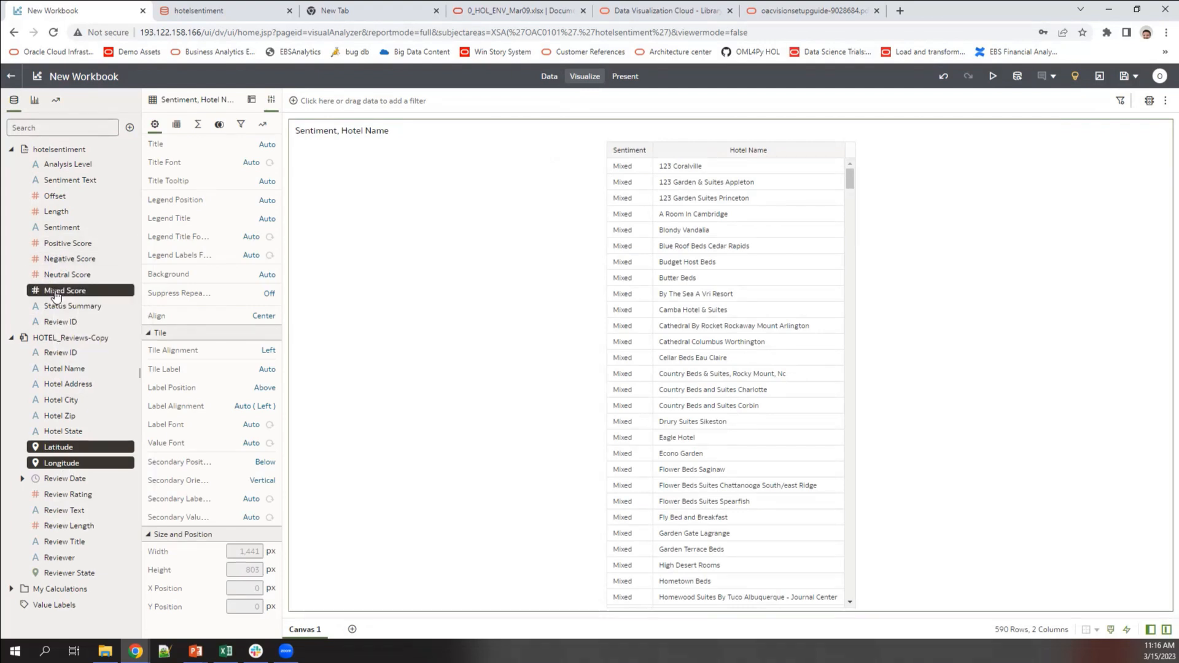
# Step: Build a map of hotel locations coloured by Mixed Score and enable Use as Filter
pyautogui.rightClick(55, 294)
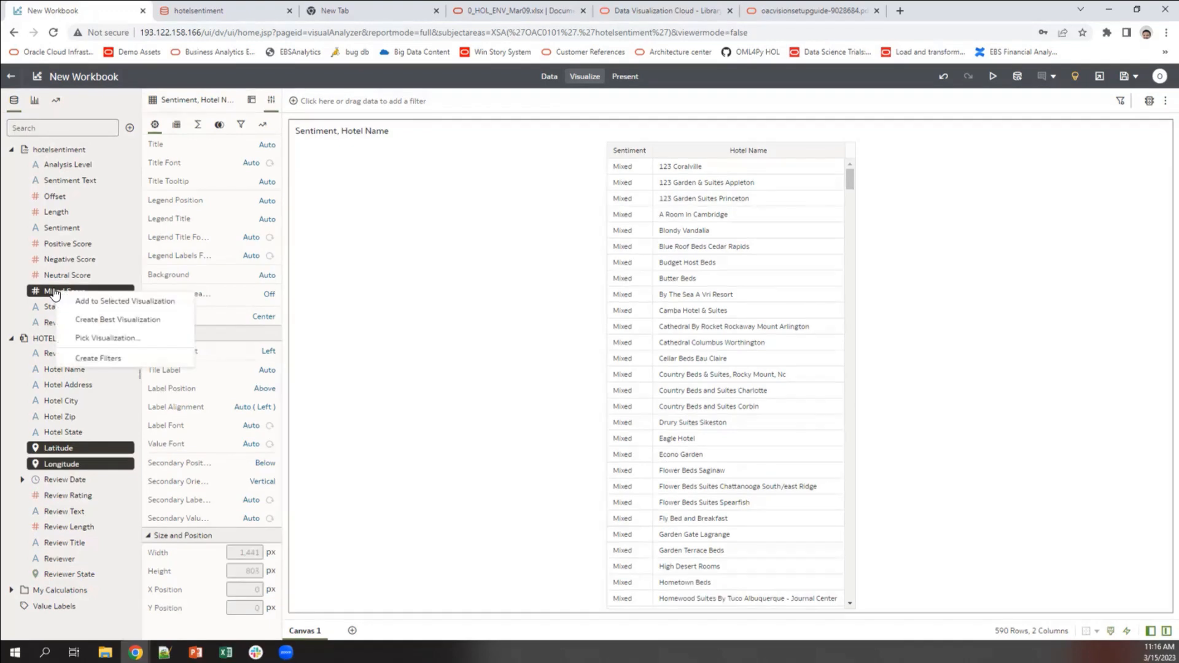
pyautogui.click(90, 322)
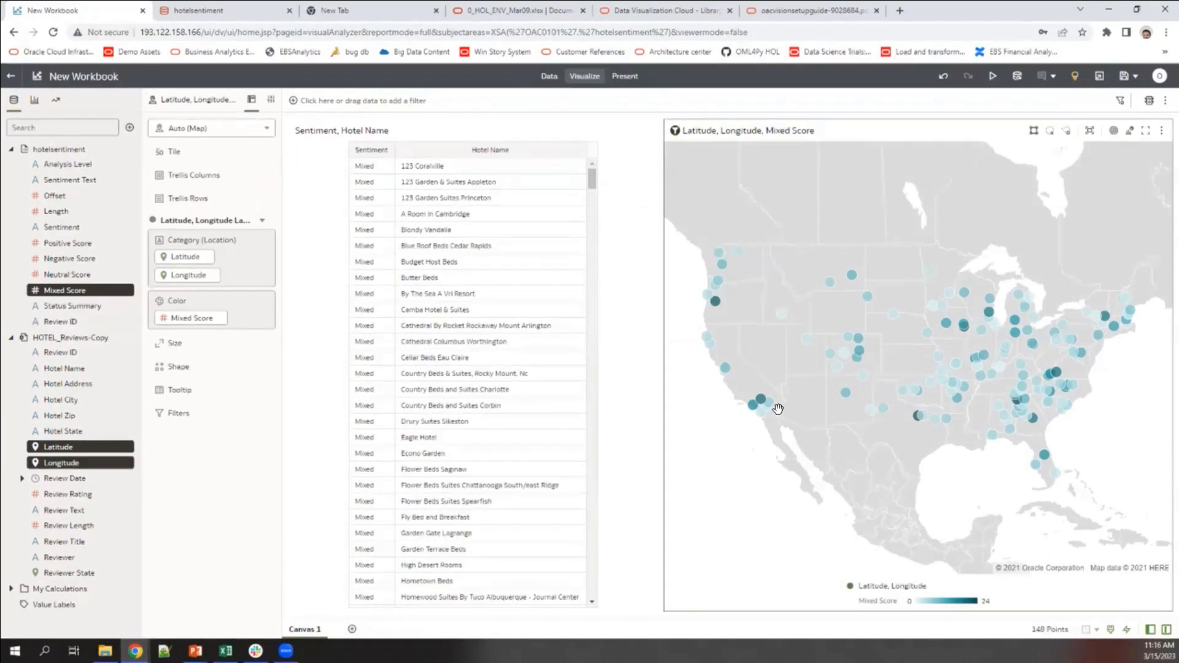
pyautogui.moveTo(762, 400)
pyautogui.click(675, 130)
# Step: Filter the table to the Southern California hotel, then select the Sentiment Text column
pyautogui.moveTo(761, 403)
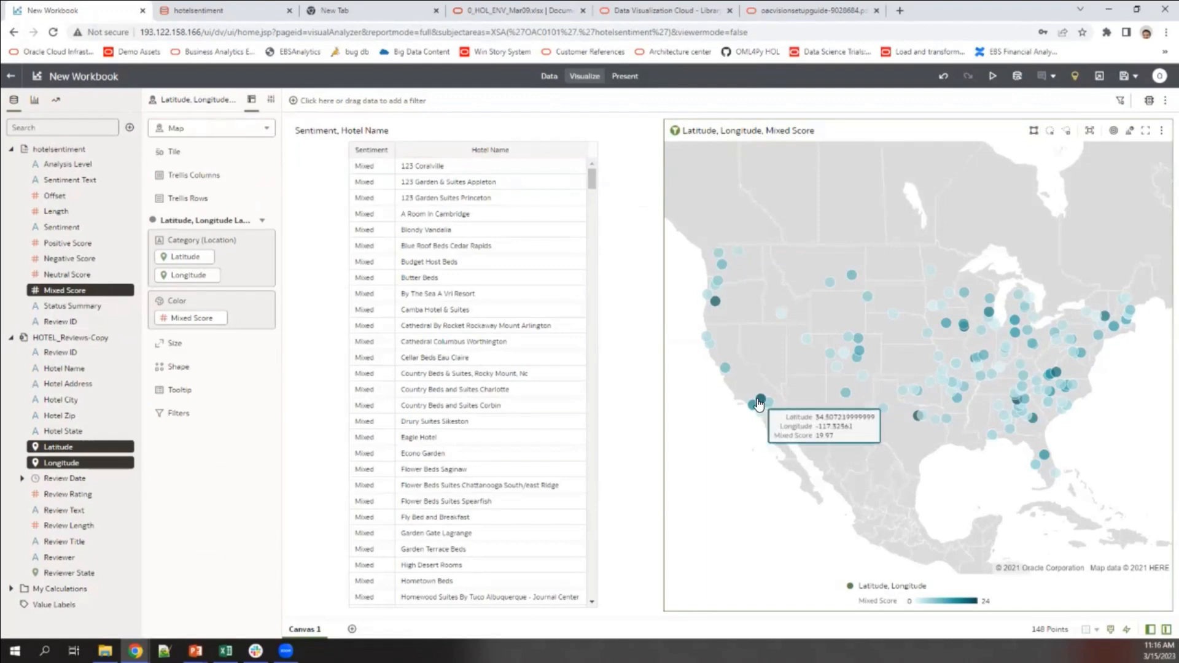
pyautogui.click(760, 403)
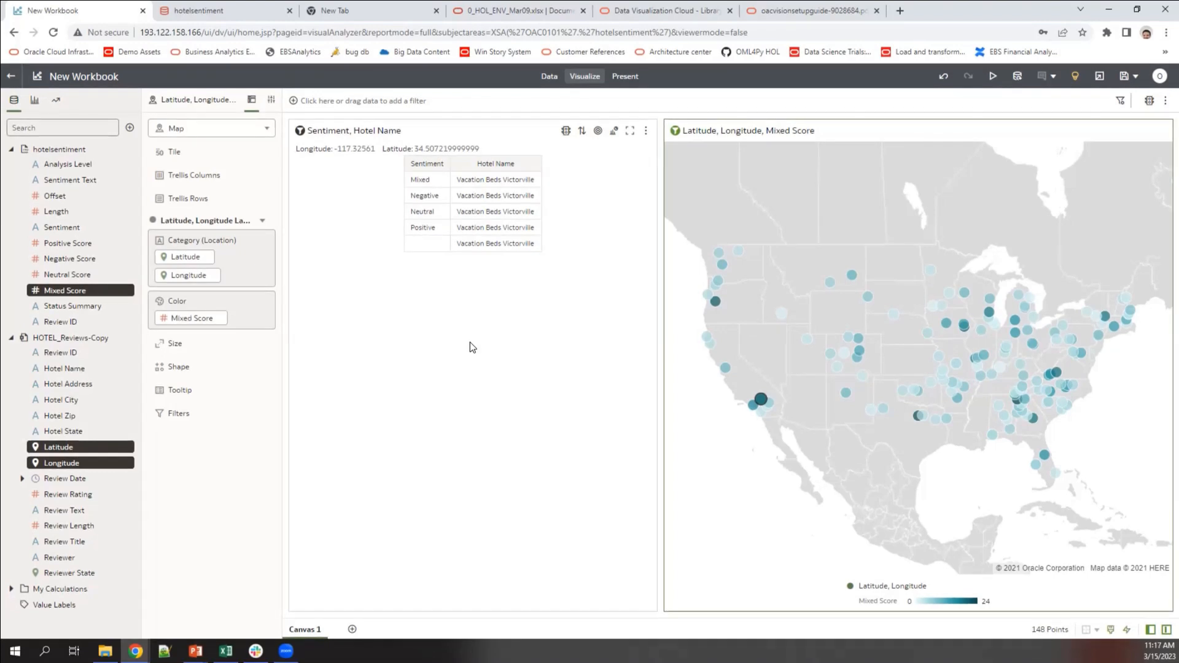
pyautogui.click(6, 507)
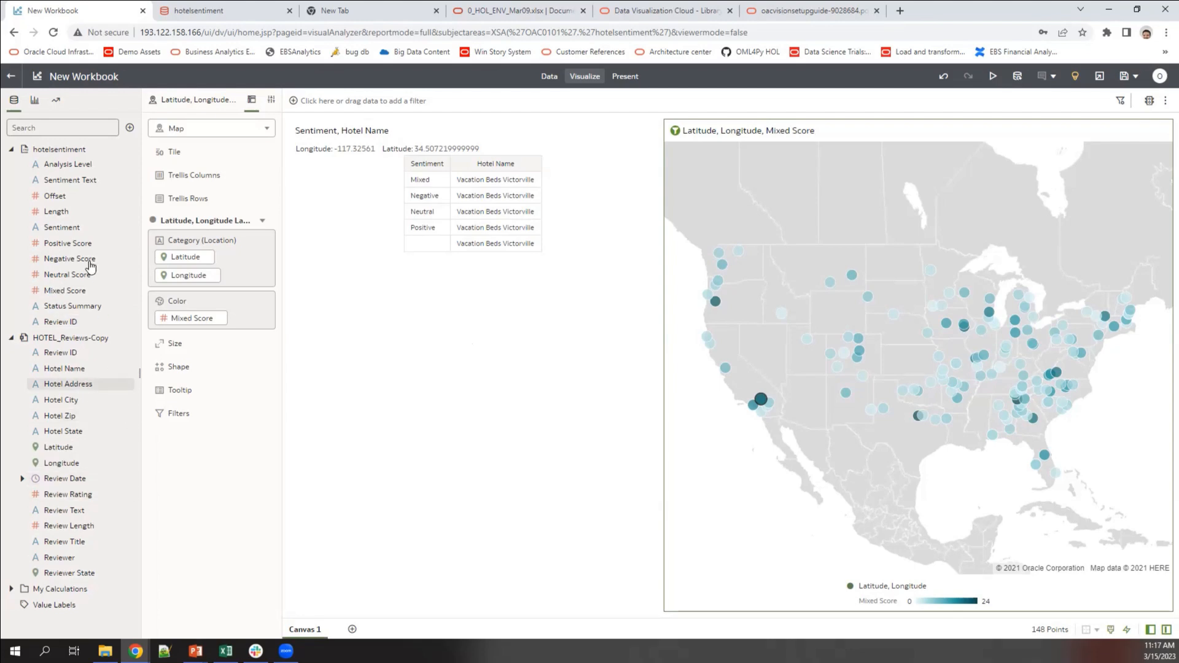
pyautogui.click(74, 187)
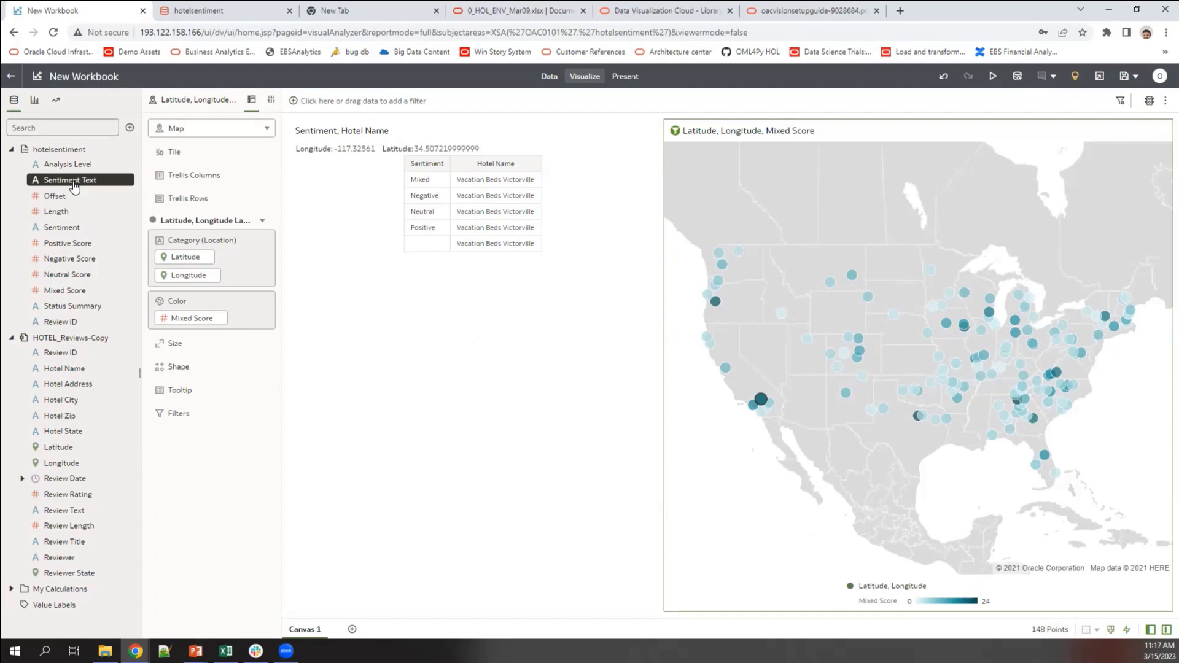
# Step: Create a Tag Cloud visualization of Sentiment Text
pyautogui.rightClick(74, 186)
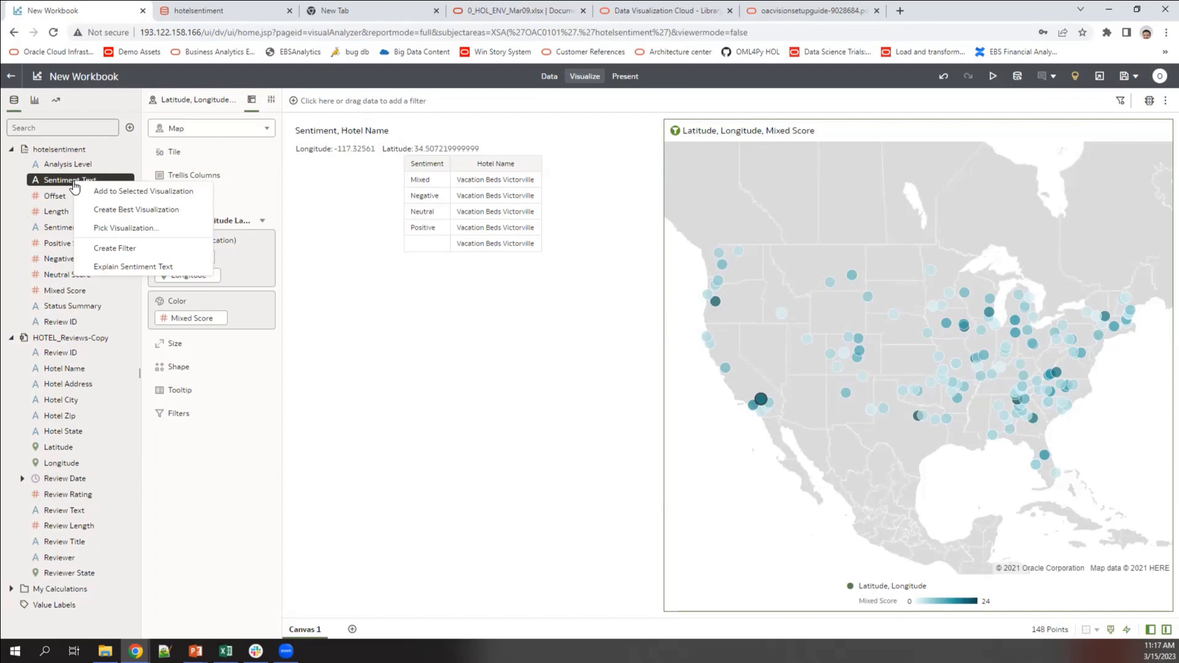
pyautogui.click(117, 228)
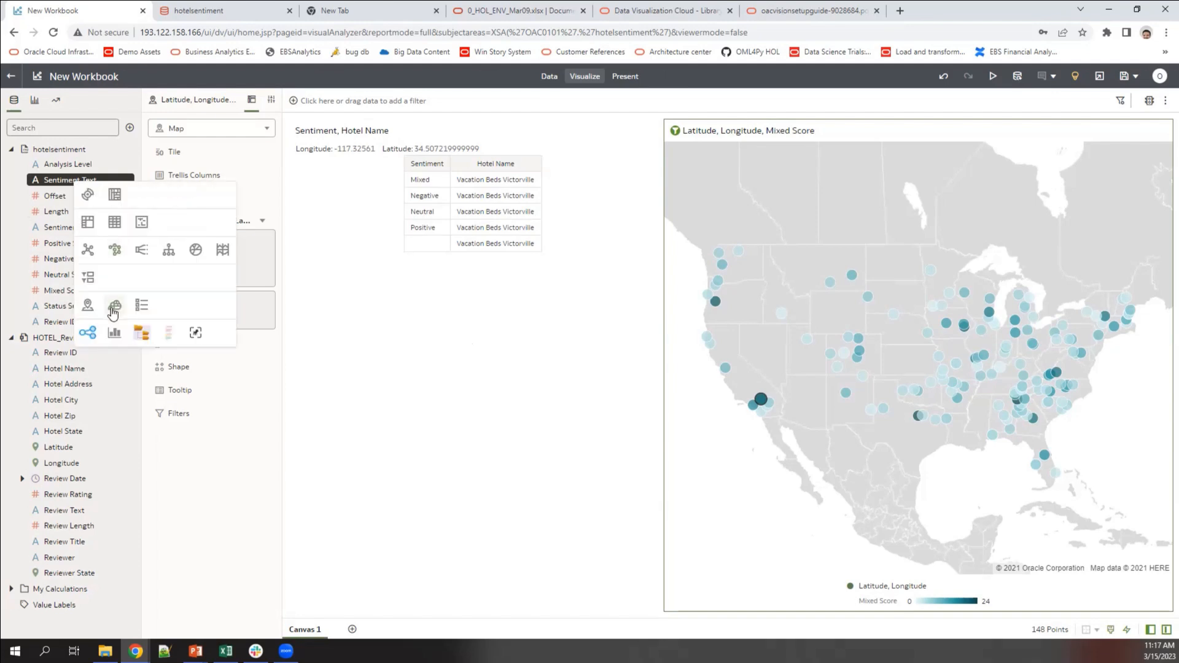
pyautogui.click(114, 307)
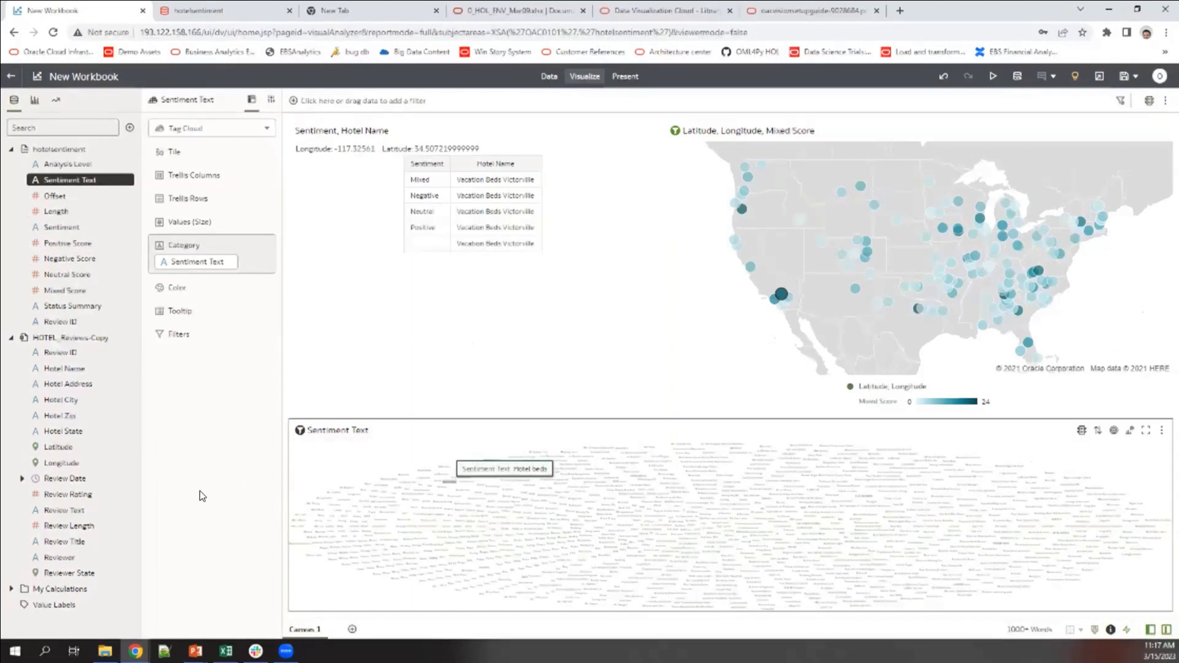
# Step: Limit the tag cloud to the top 10 terms by Negative Score
pyautogui.moveTo(62, 258); pyautogui.dragTo(193, 334)
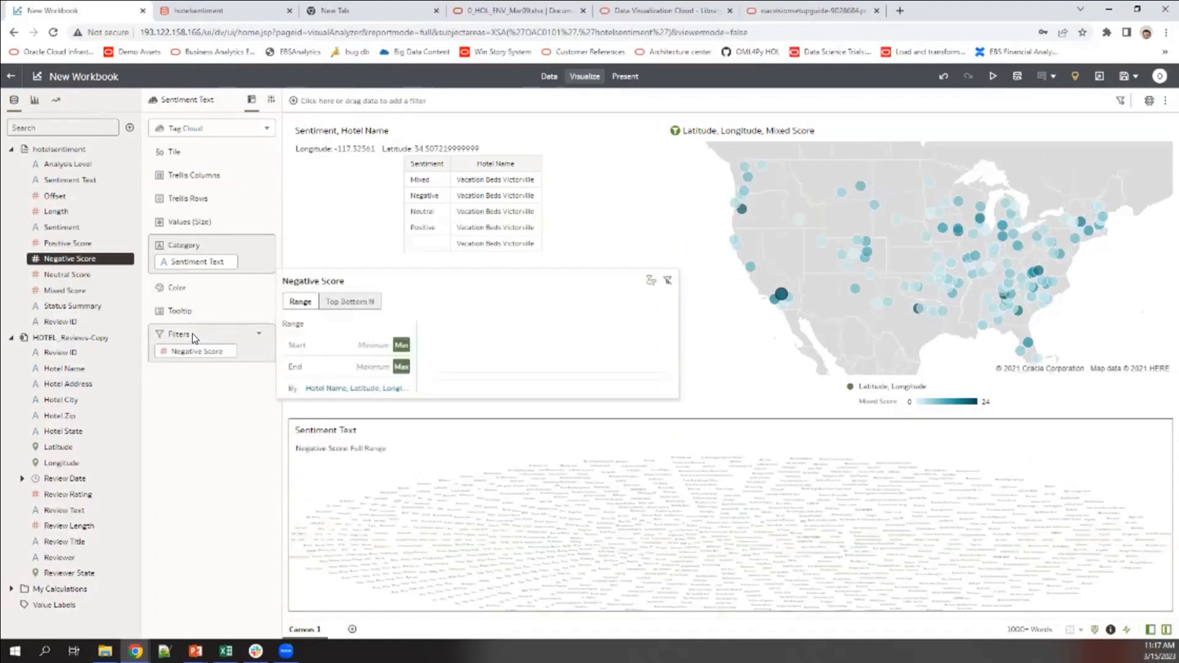
pyautogui.click(339, 303)
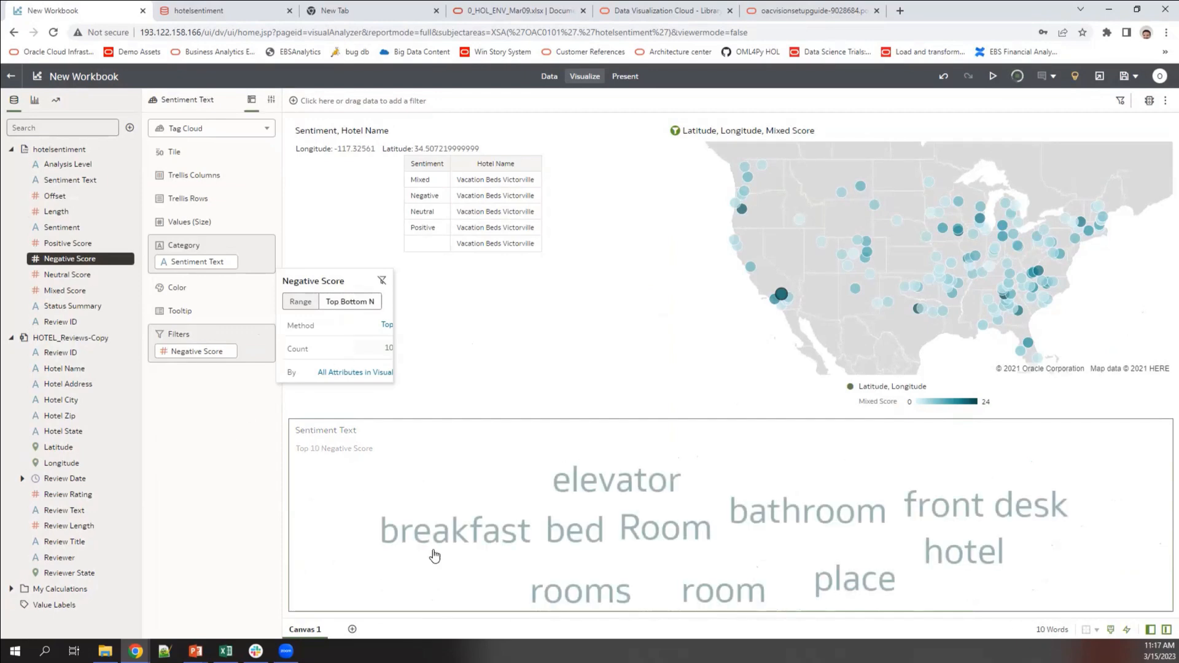
pyautogui.click(429, 550)
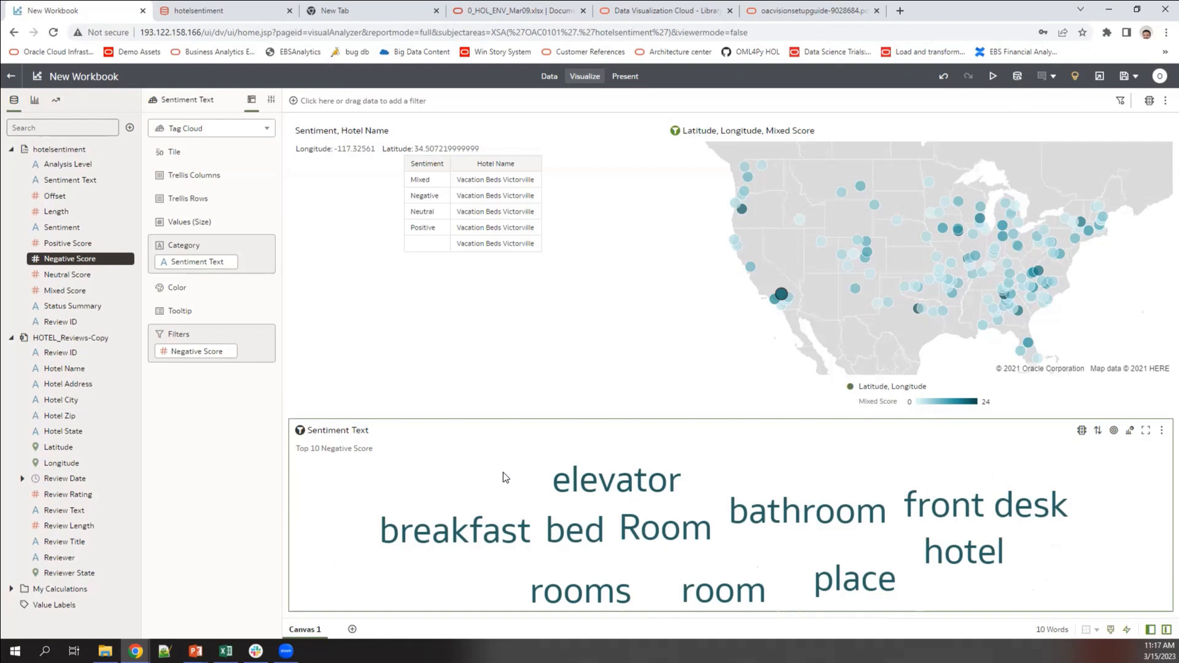
pyautogui.click(677, 144)
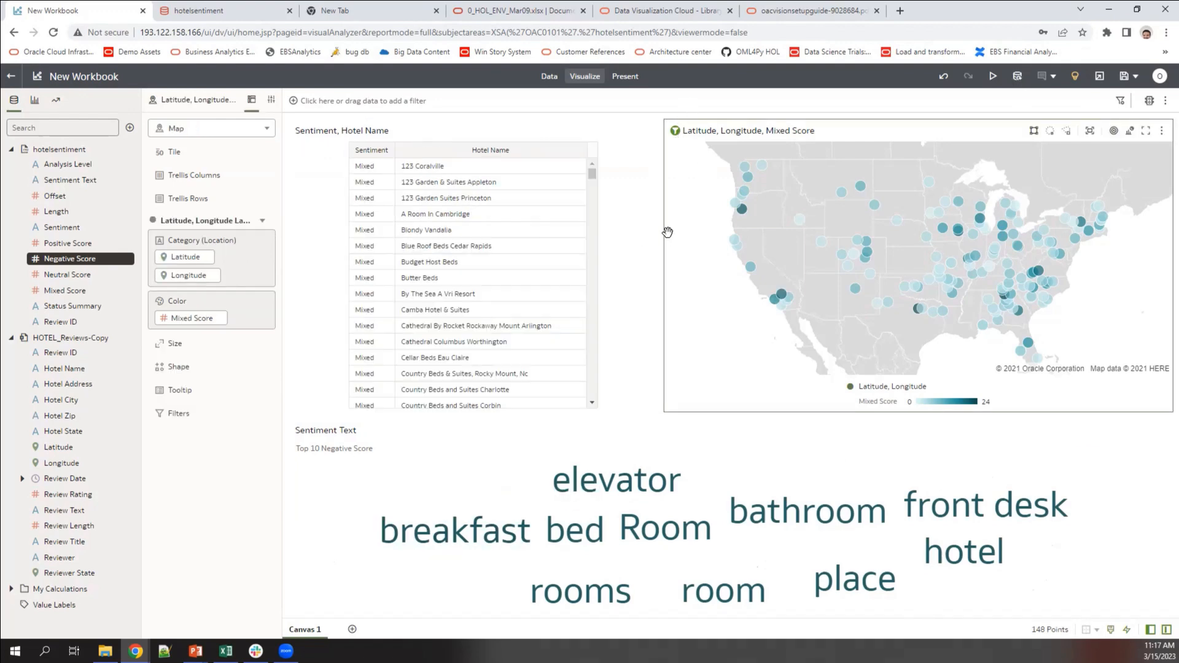
# Step: Filter the table and map by the tag cloud term 'breakfast' and review the results
pyautogui.click(410, 481)
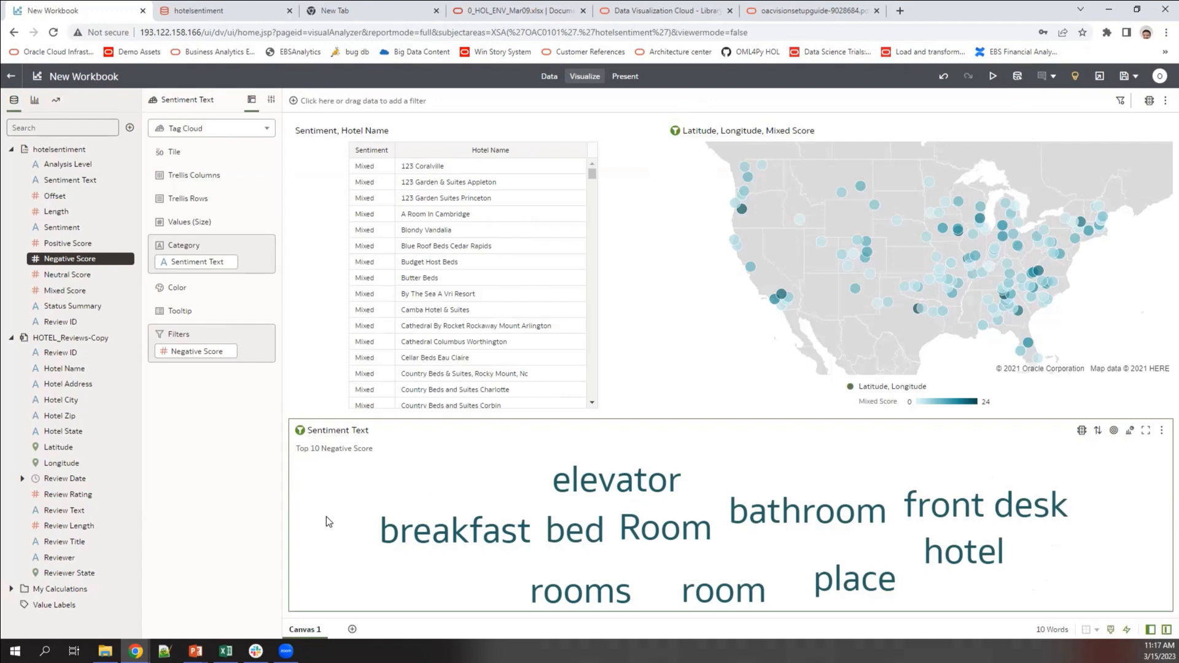
pyautogui.click(466, 531)
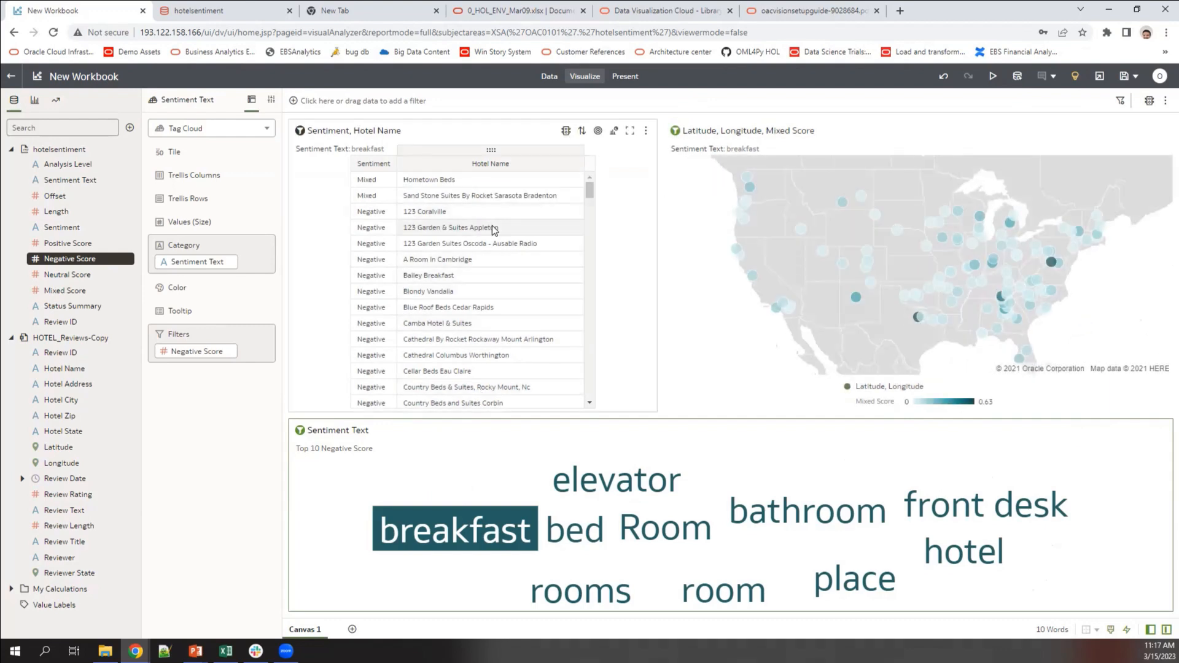
pyautogui.scroll(-3, 495, 229)
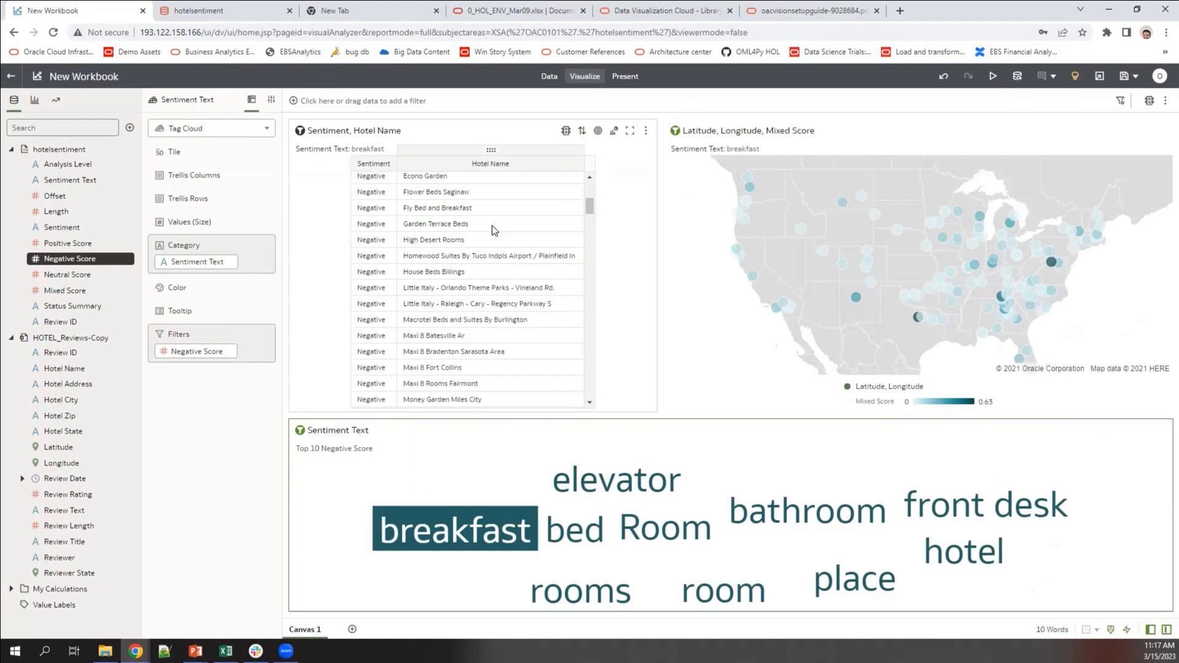
pyautogui.scroll(3, 492, 226)
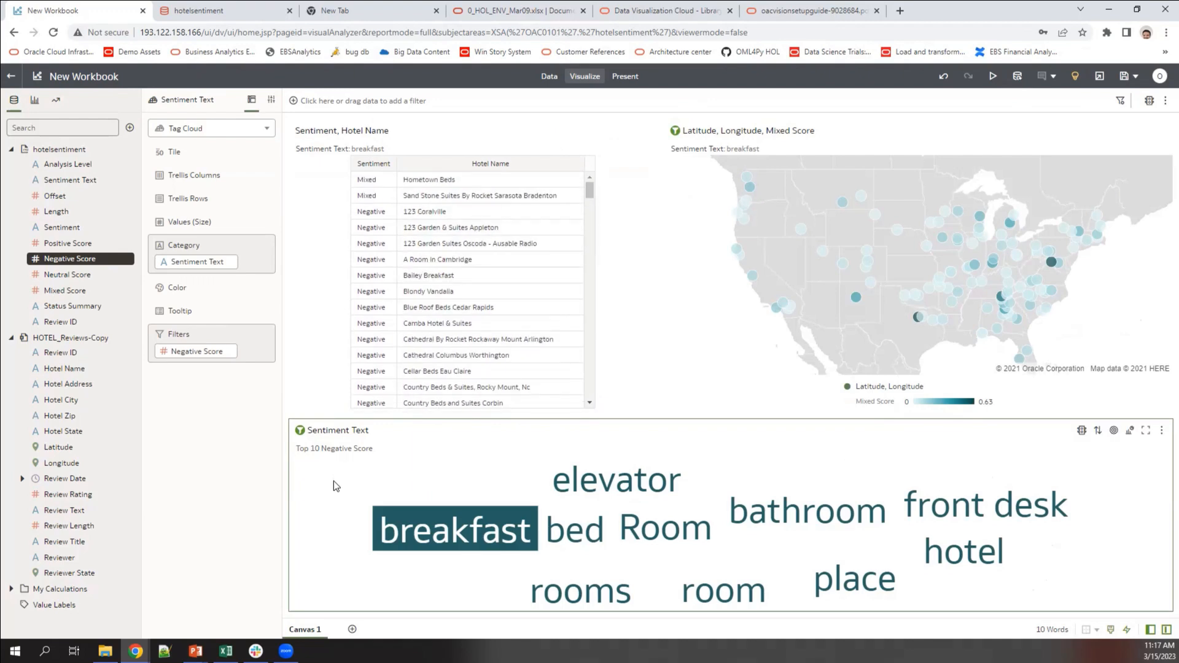